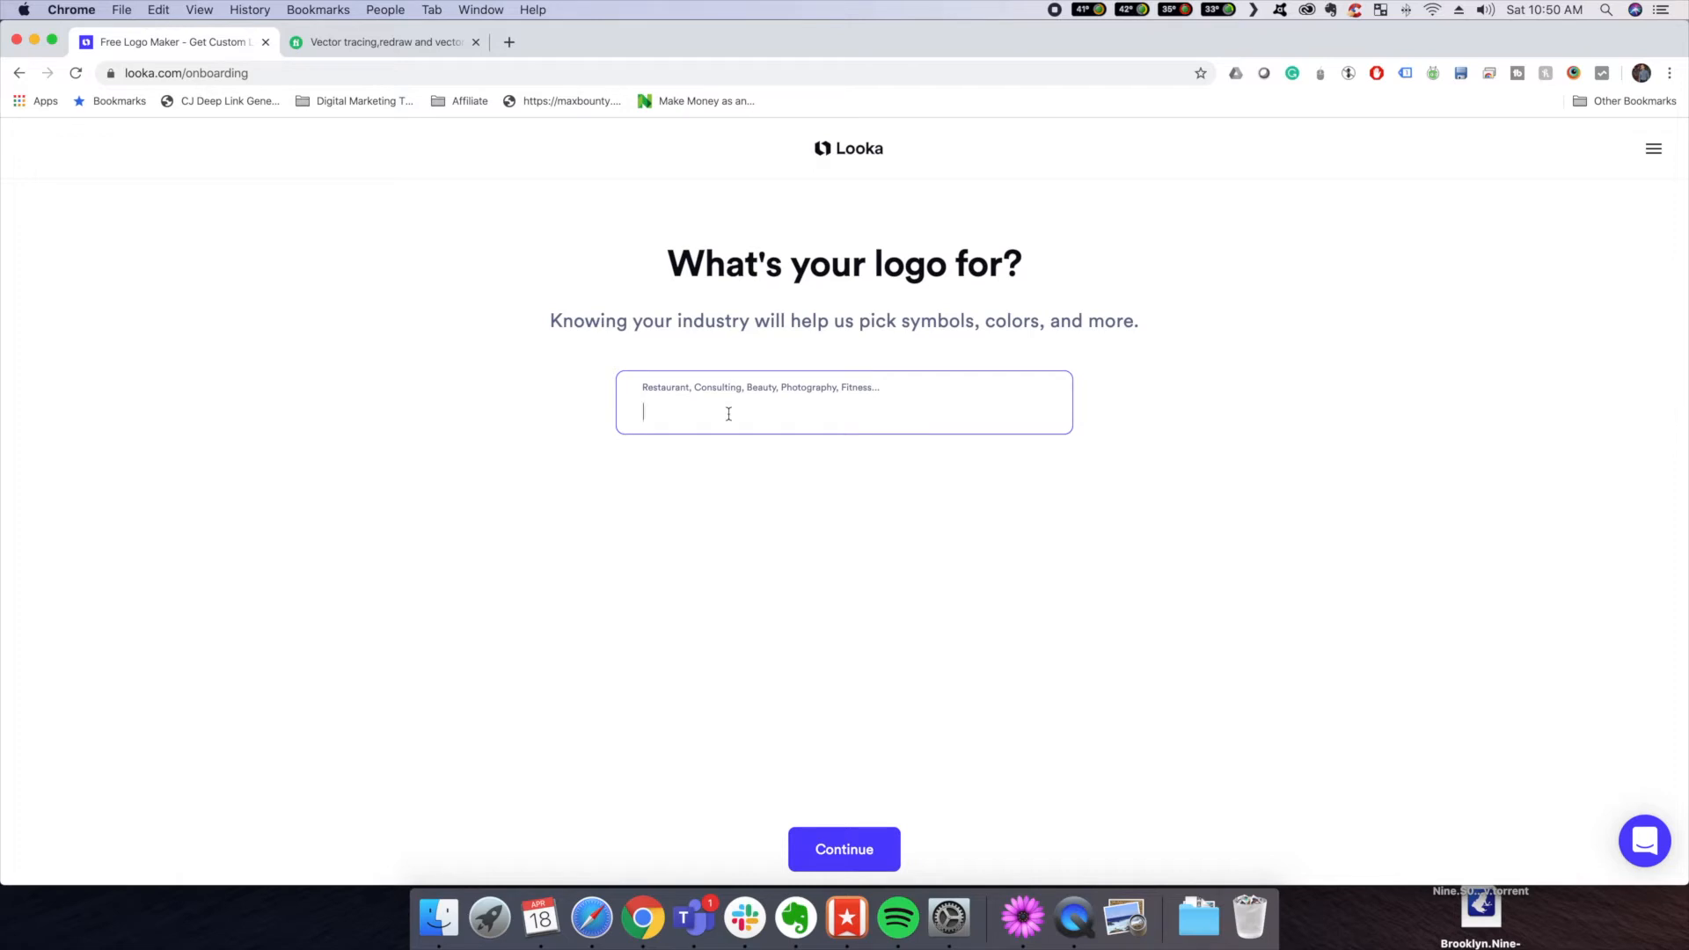
- Set the logo's industry to Fast Food Restaurant and continue to the inspiration logos
{"action": "type", "text": "food"}
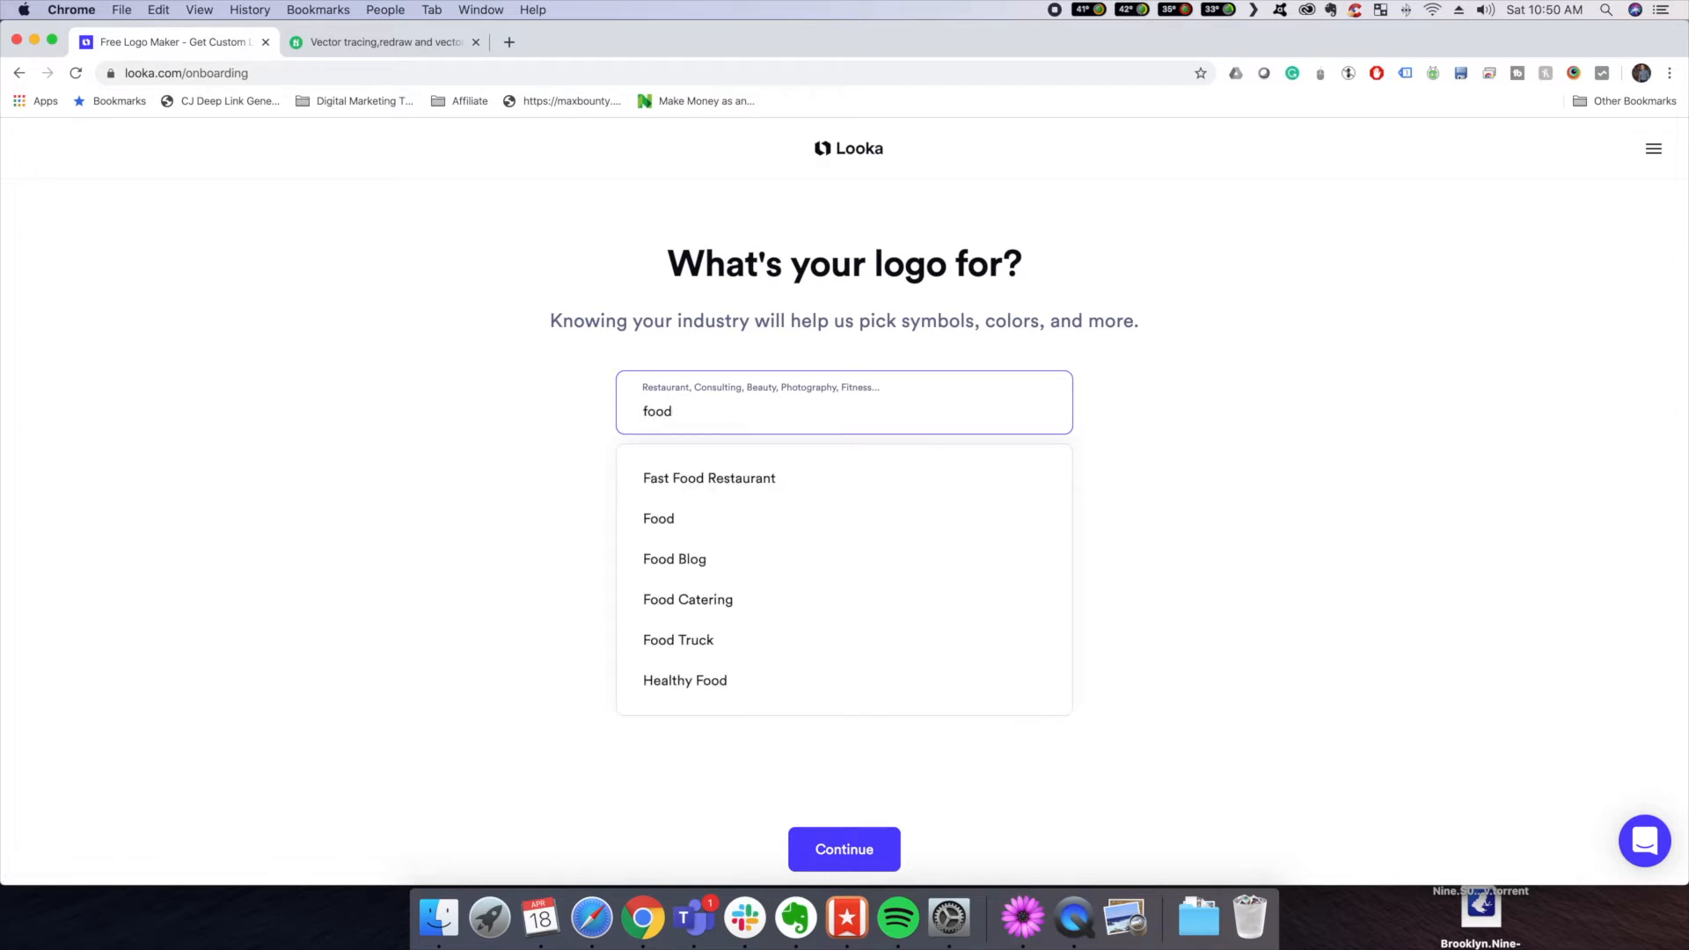
{"action": "key", "text": "Down"}
{"action": "key", "text": "Return"}
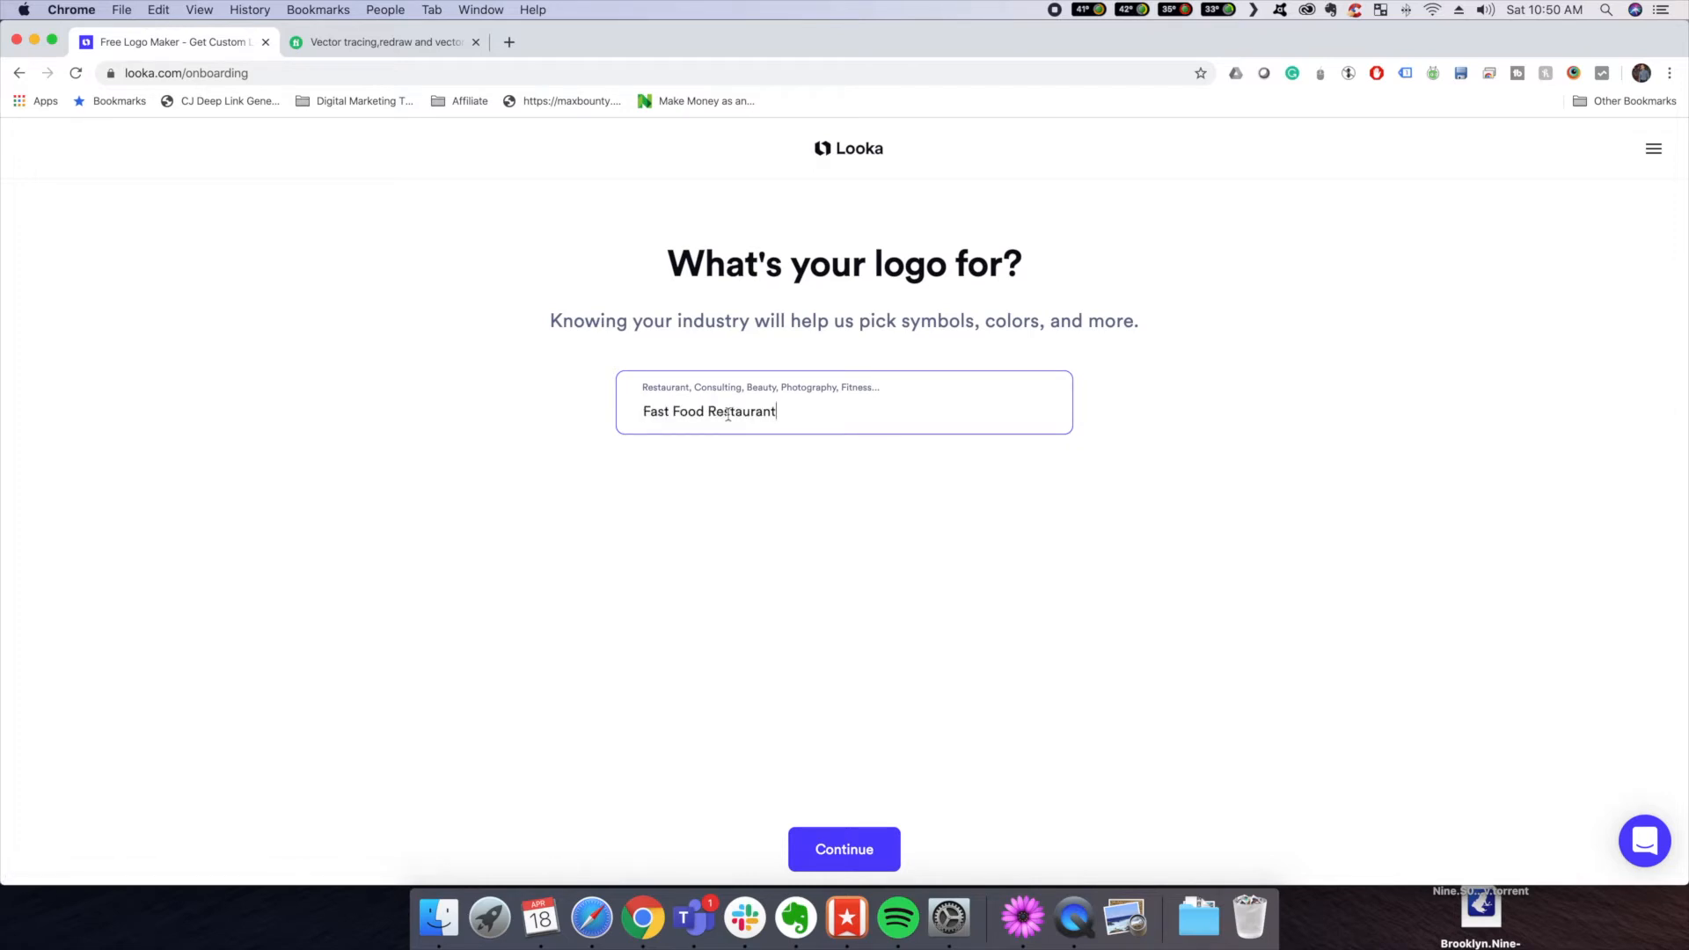
{"action": "left_click", "coordinate": [843, 849]}
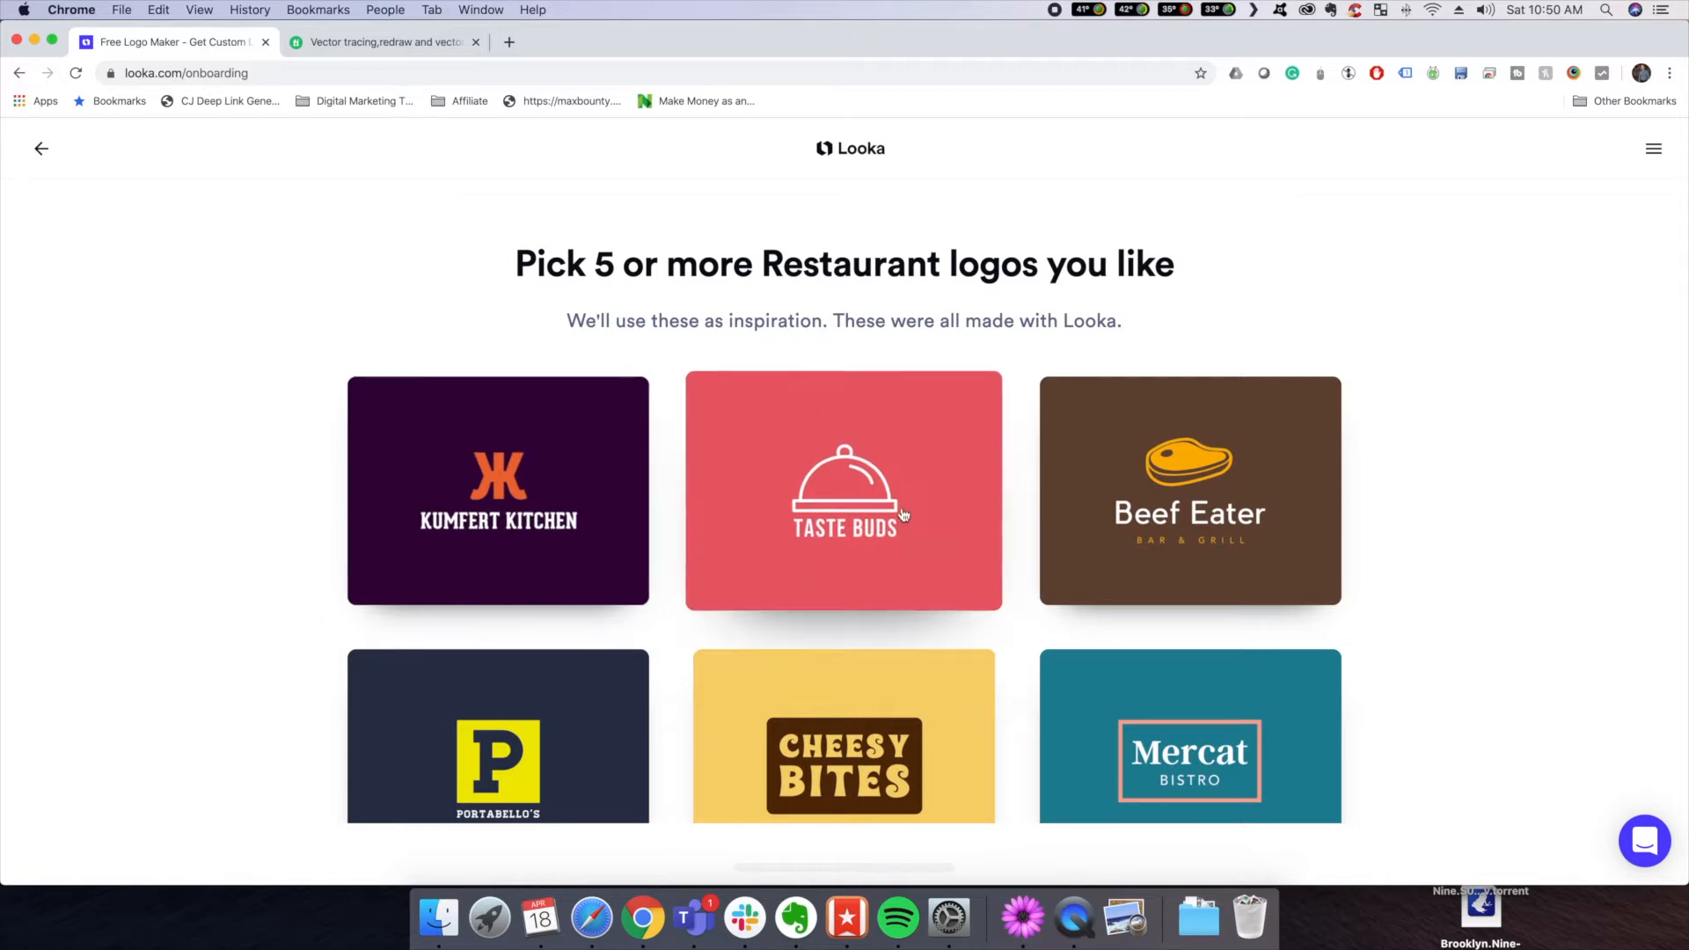
- Select the Taste Buds, Cheesy Bites and Clutch Coffee logos as inspiration
{"action": "scroll", "coordinate": [904, 515], "scroll_direction": "down", "scroll_amount": 3}
{"action": "left_click", "coordinate": [888, 599]}
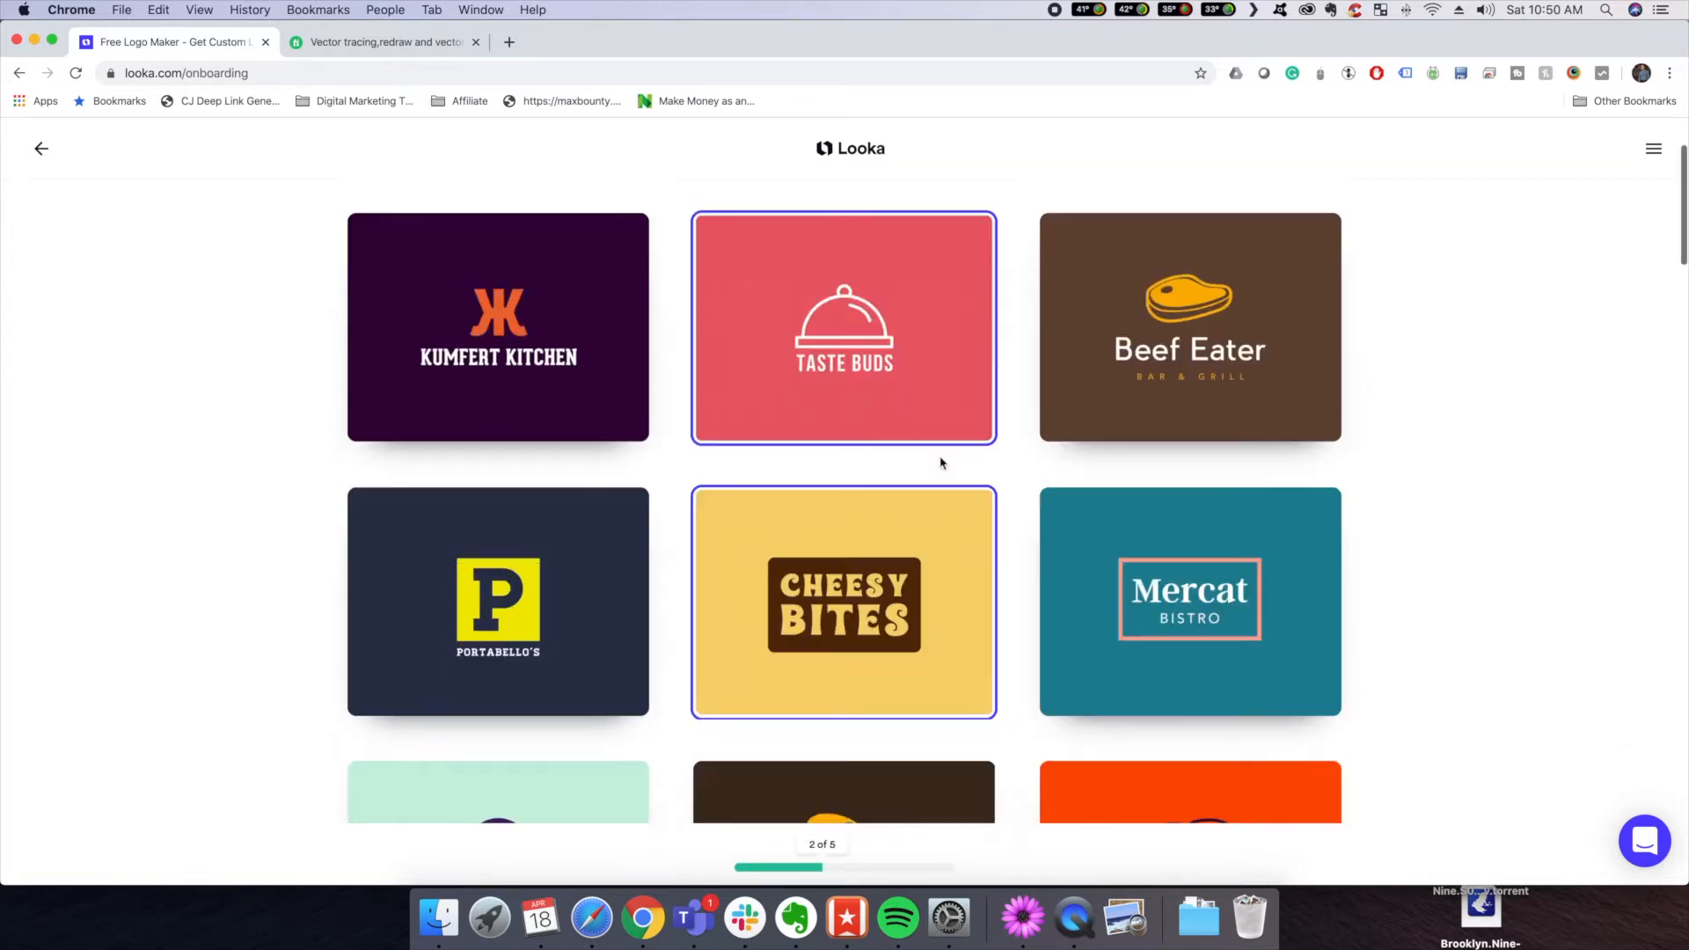
{"action": "scroll", "coordinate": [950, 467], "scroll_direction": "down", "scroll_amount": 5}
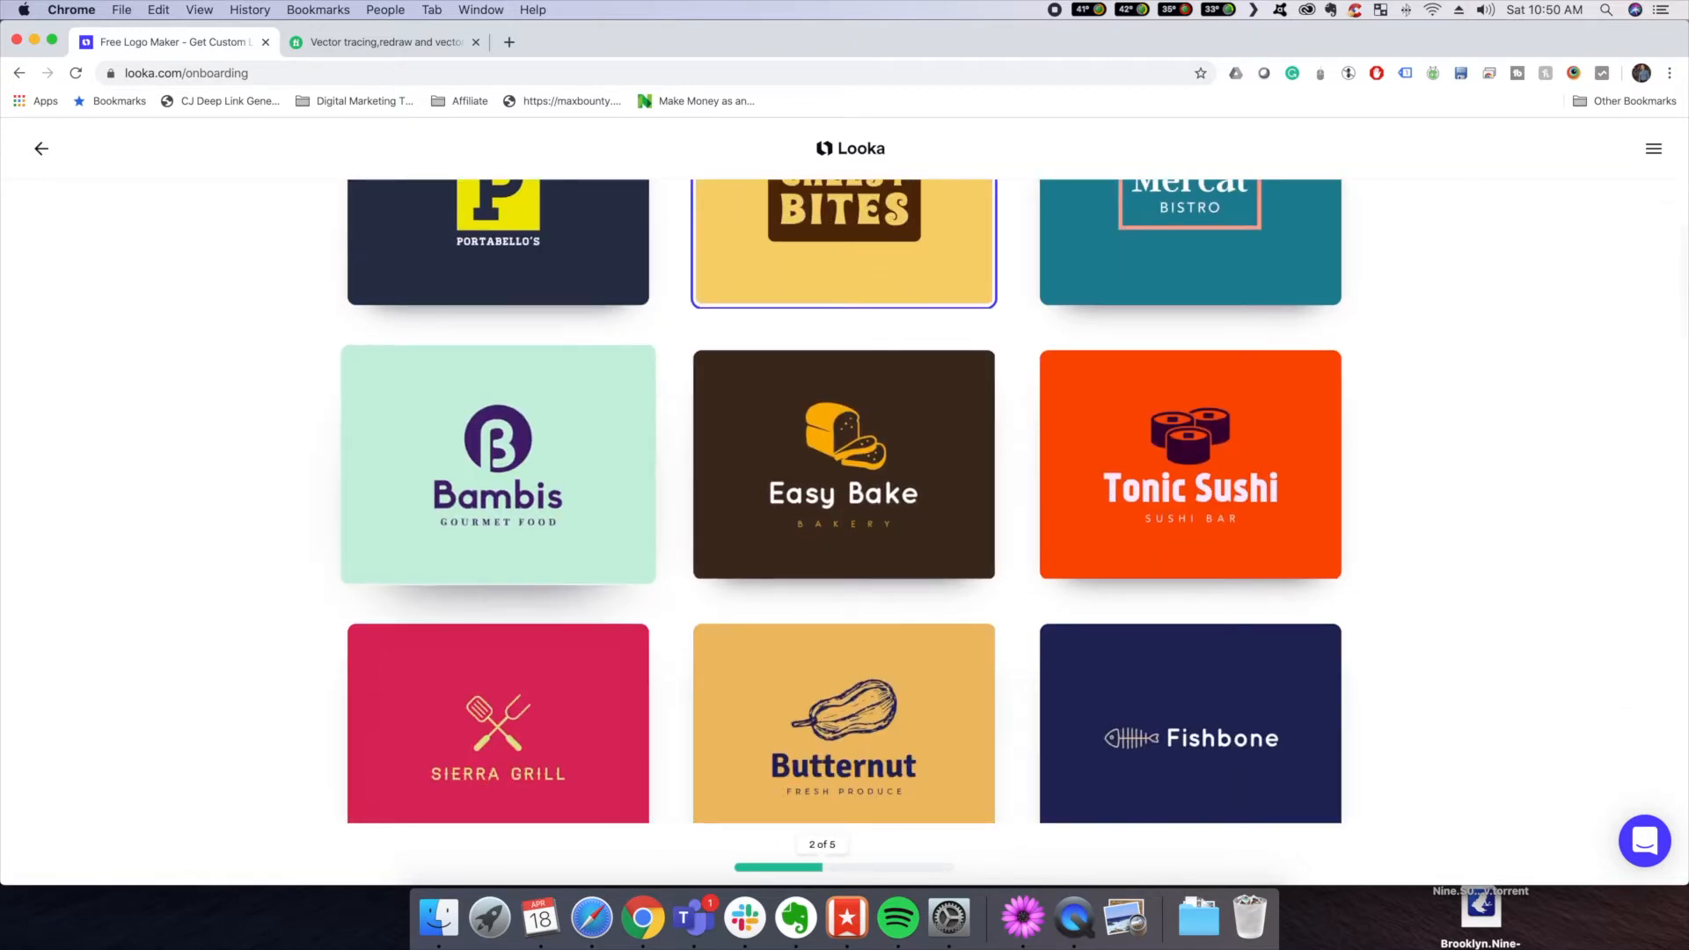
{"action": "scroll", "coordinate": [748, 519], "scroll_direction": "down", "scroll_amount": 3}
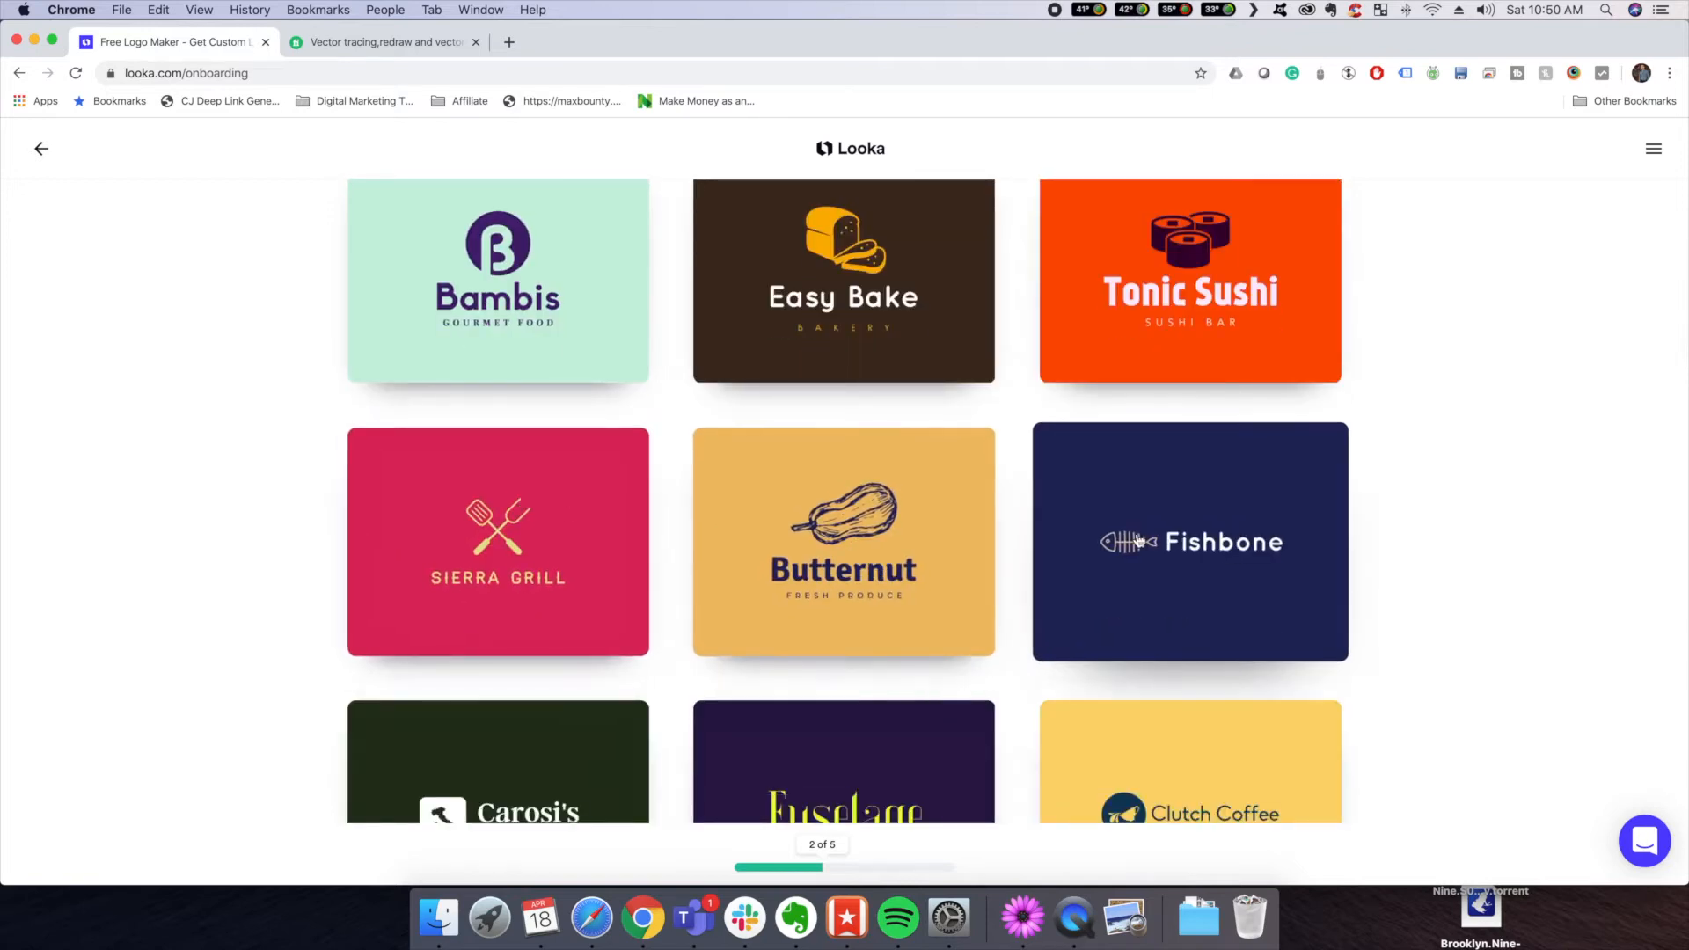
{"action": "scroll", "coordinate": [782, 530], "scroll_direction": "down", "scroll_amount": 3}
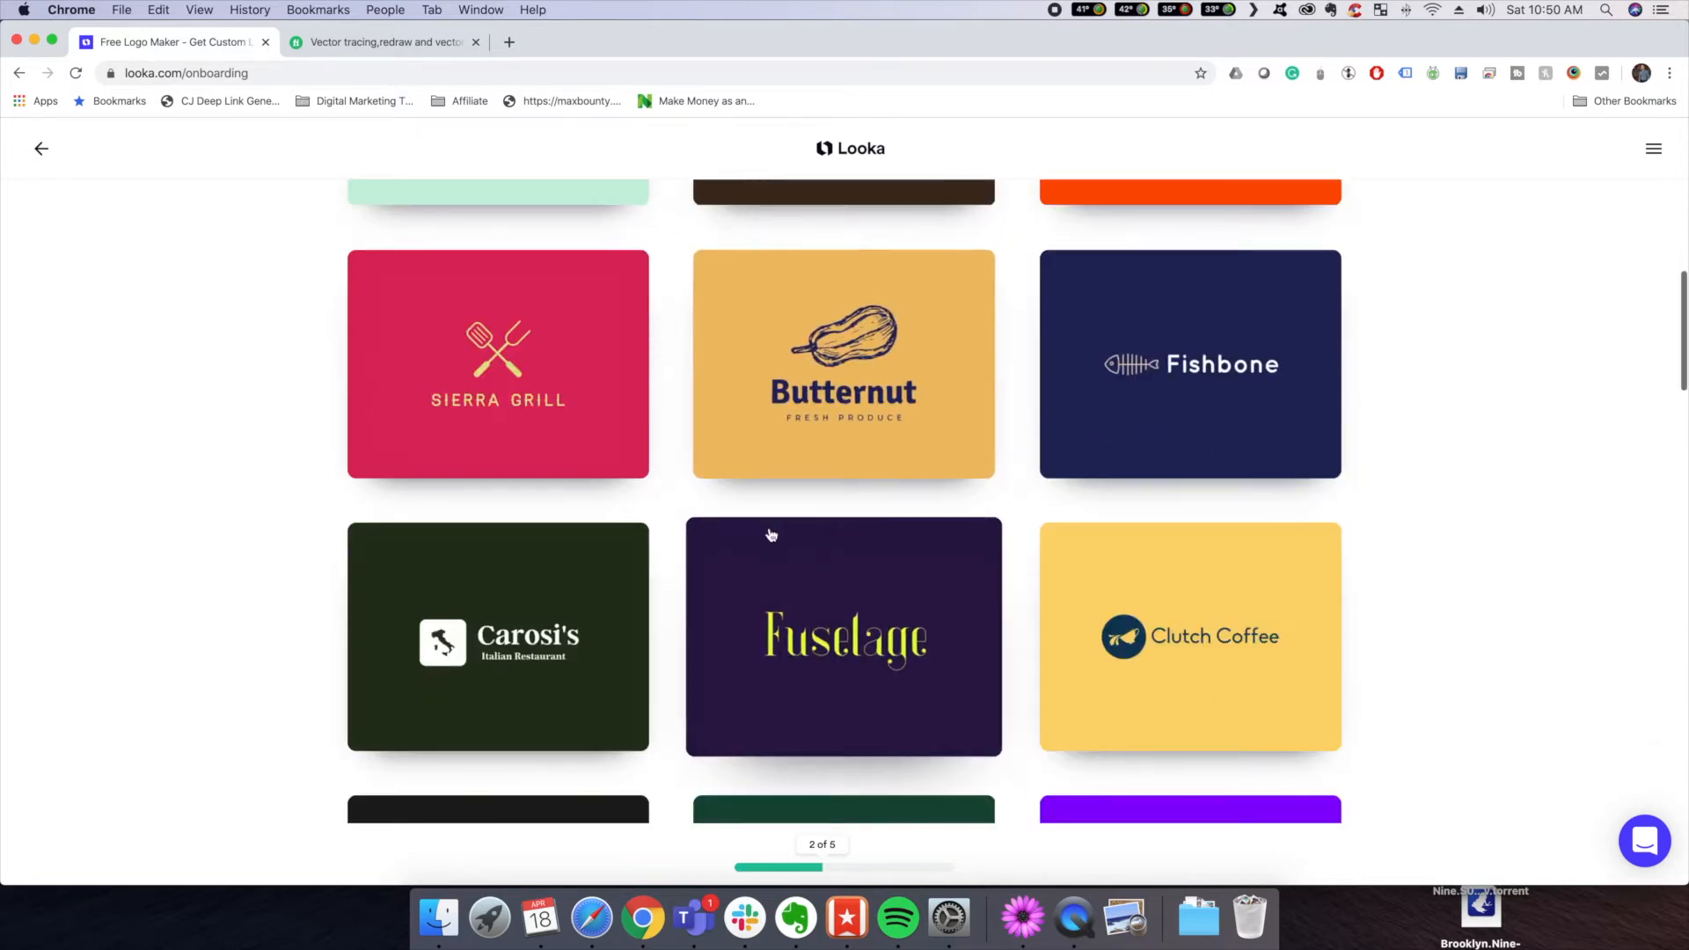
{"action": "left_click", "coordinate": [1162, 611]}
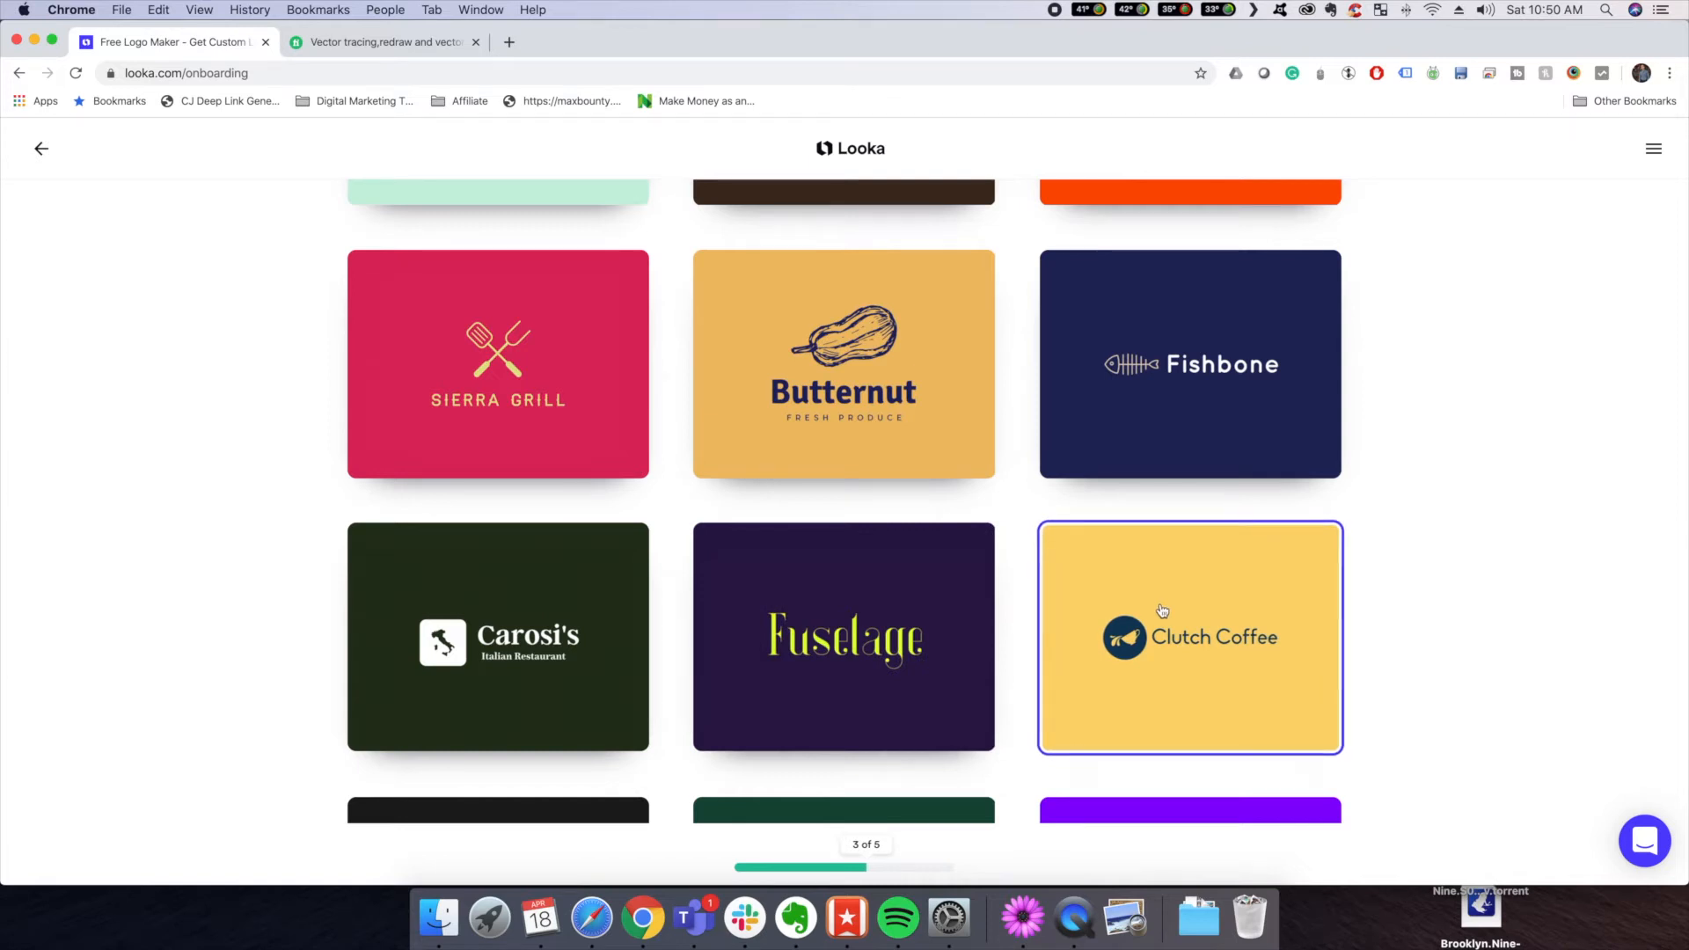
- Add the Sassy Stacy's and Sidewalker logos to the inspiration picks and continue to the color choices
{"action": "scroll", "coordinate": [1099, 580], "scroll_direction": "down", "scroll_amount": 6}
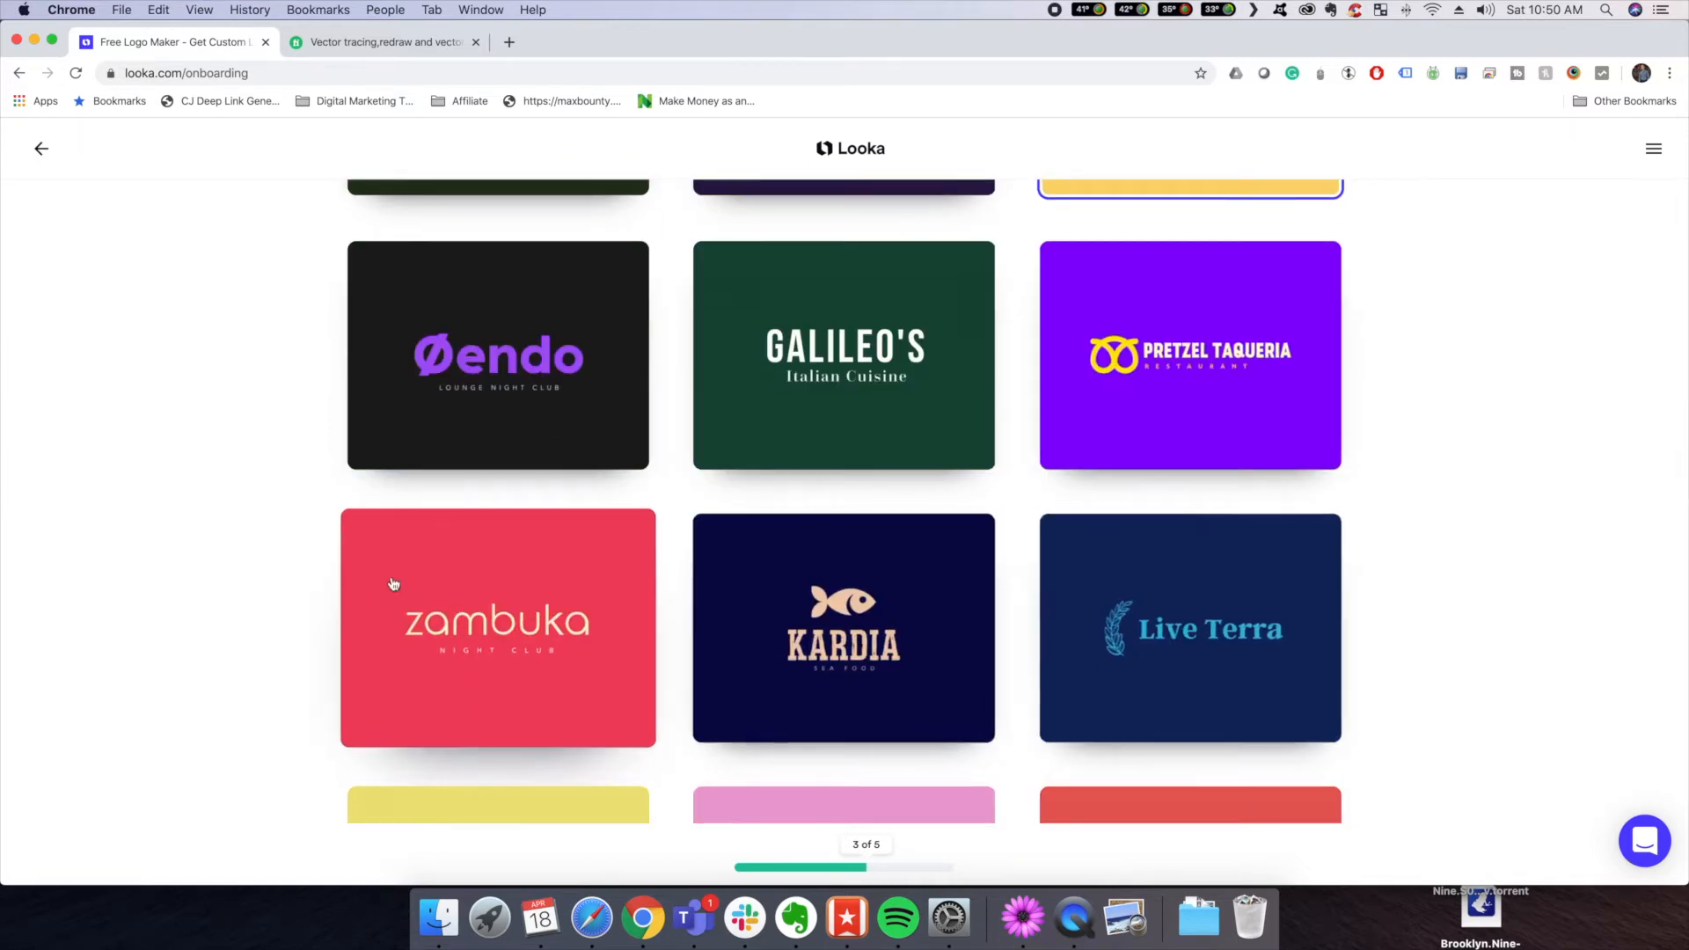
{"action": "scroll", "coordinate": [475, 630], "scroll_direction": "down", "scroll_amount": 3}
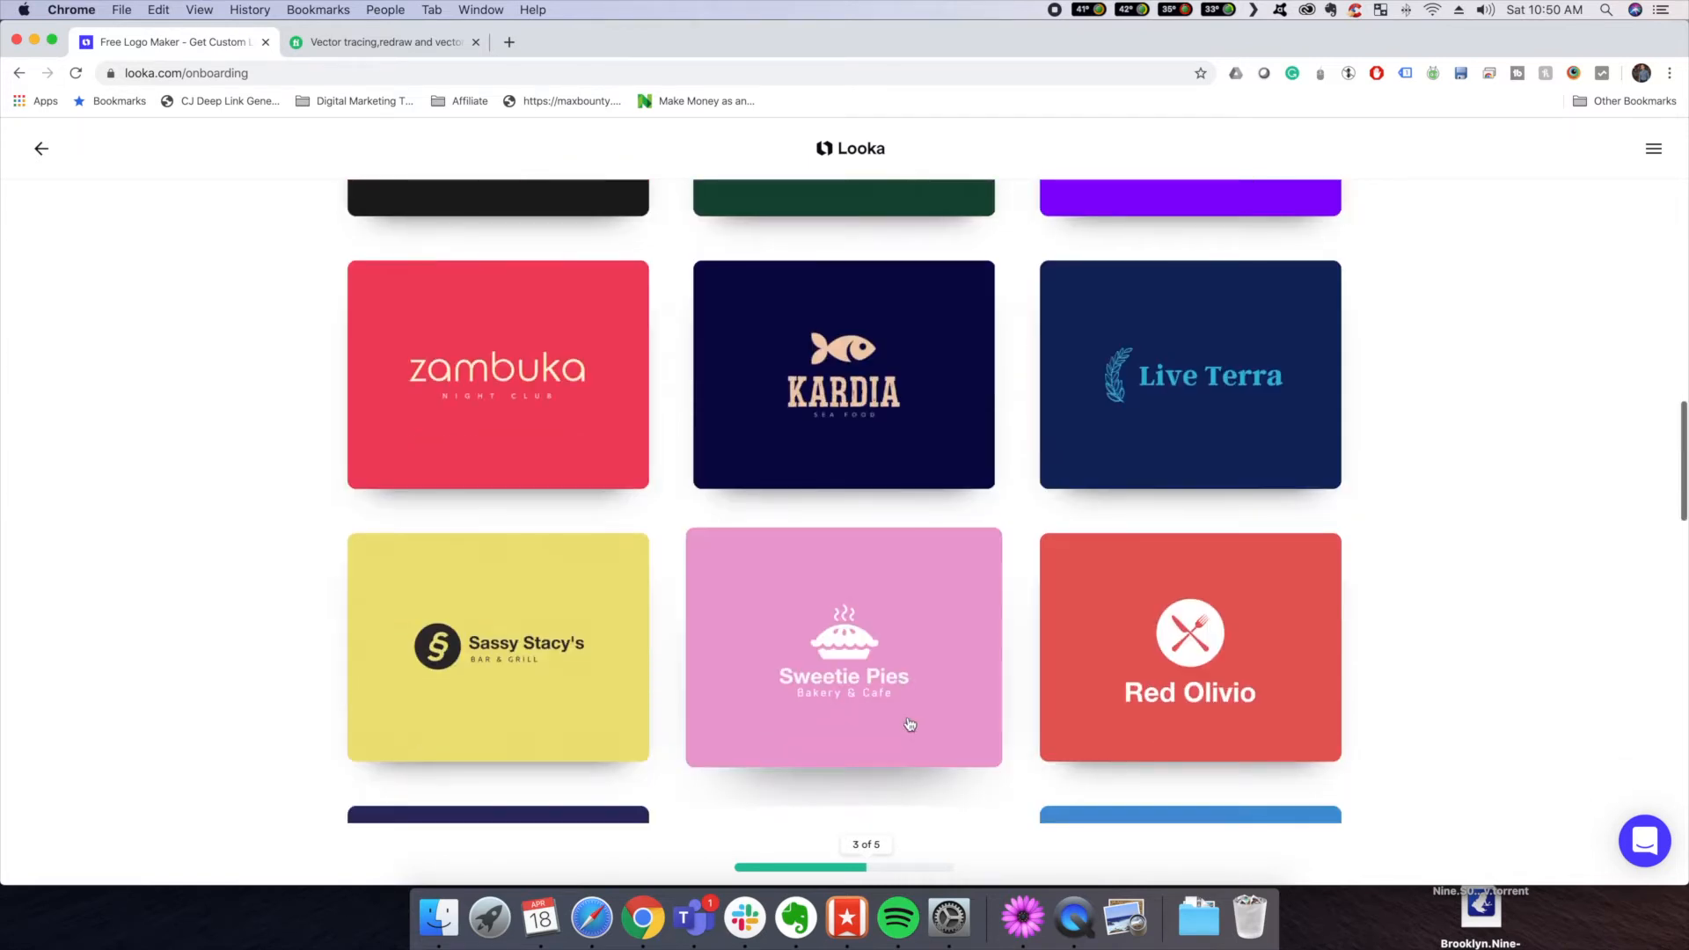
{"action": "left_click", "coordinate": [531, 686]}
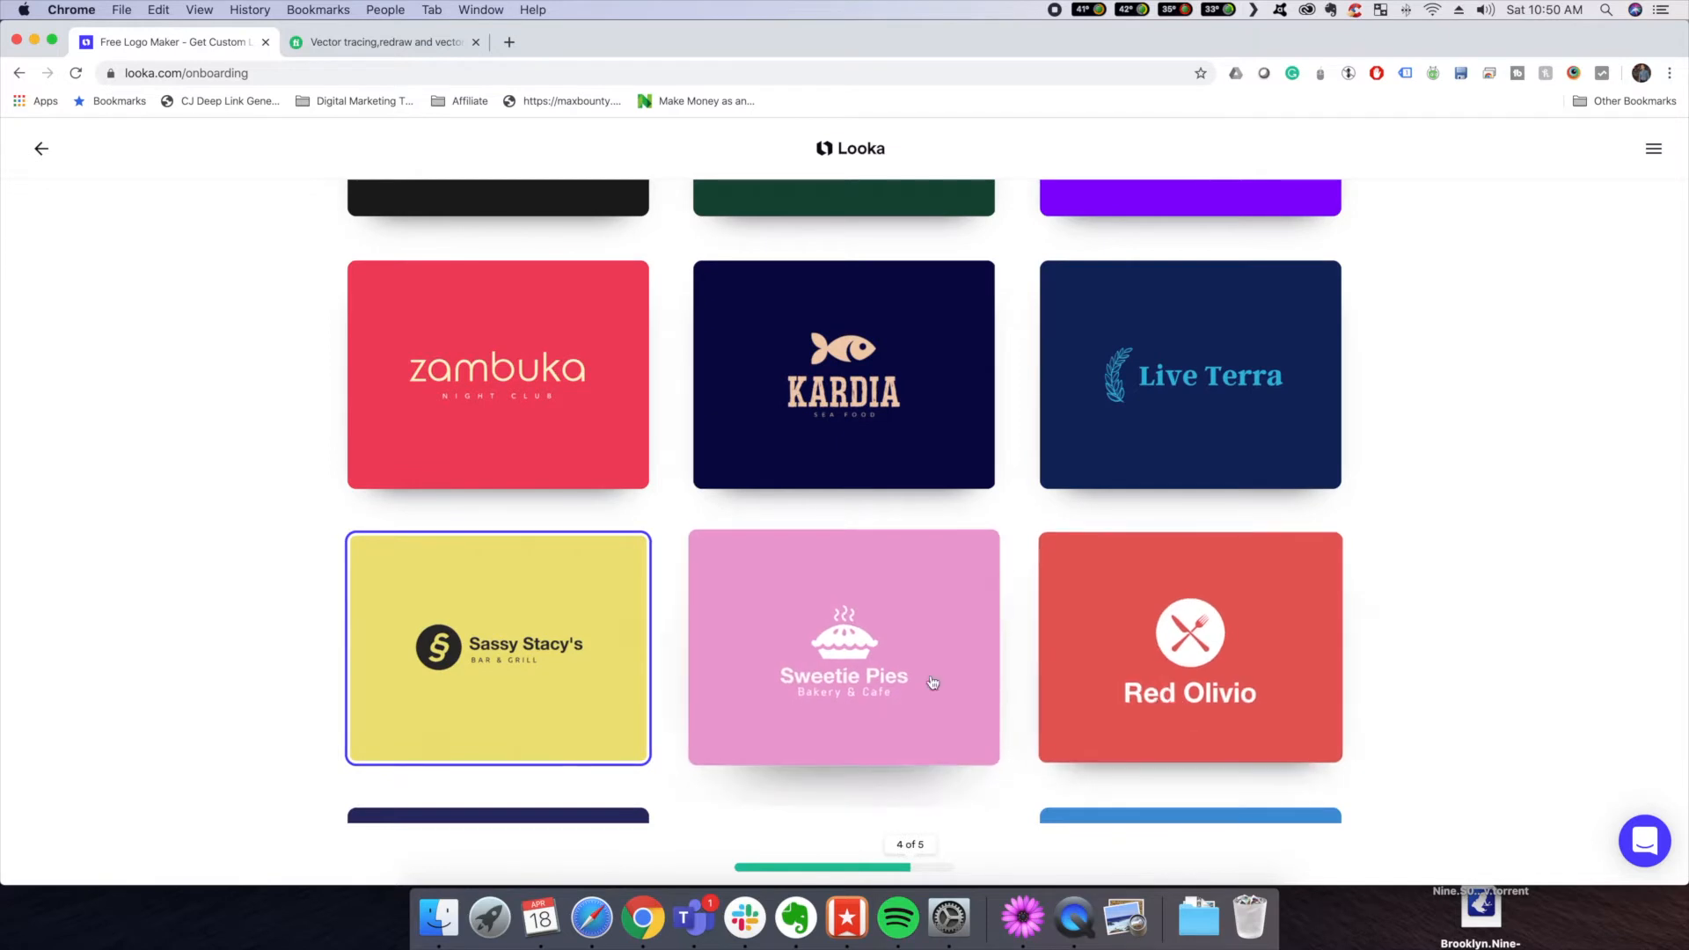
{"action": "scroll", "coordinate": [912, 679], "scroll_direction": "down", "scroll_amount": 3}
{"action": "scroll", "coordinate": [914, 678], "scroll_direction": "down", "scroll_amount": 3}
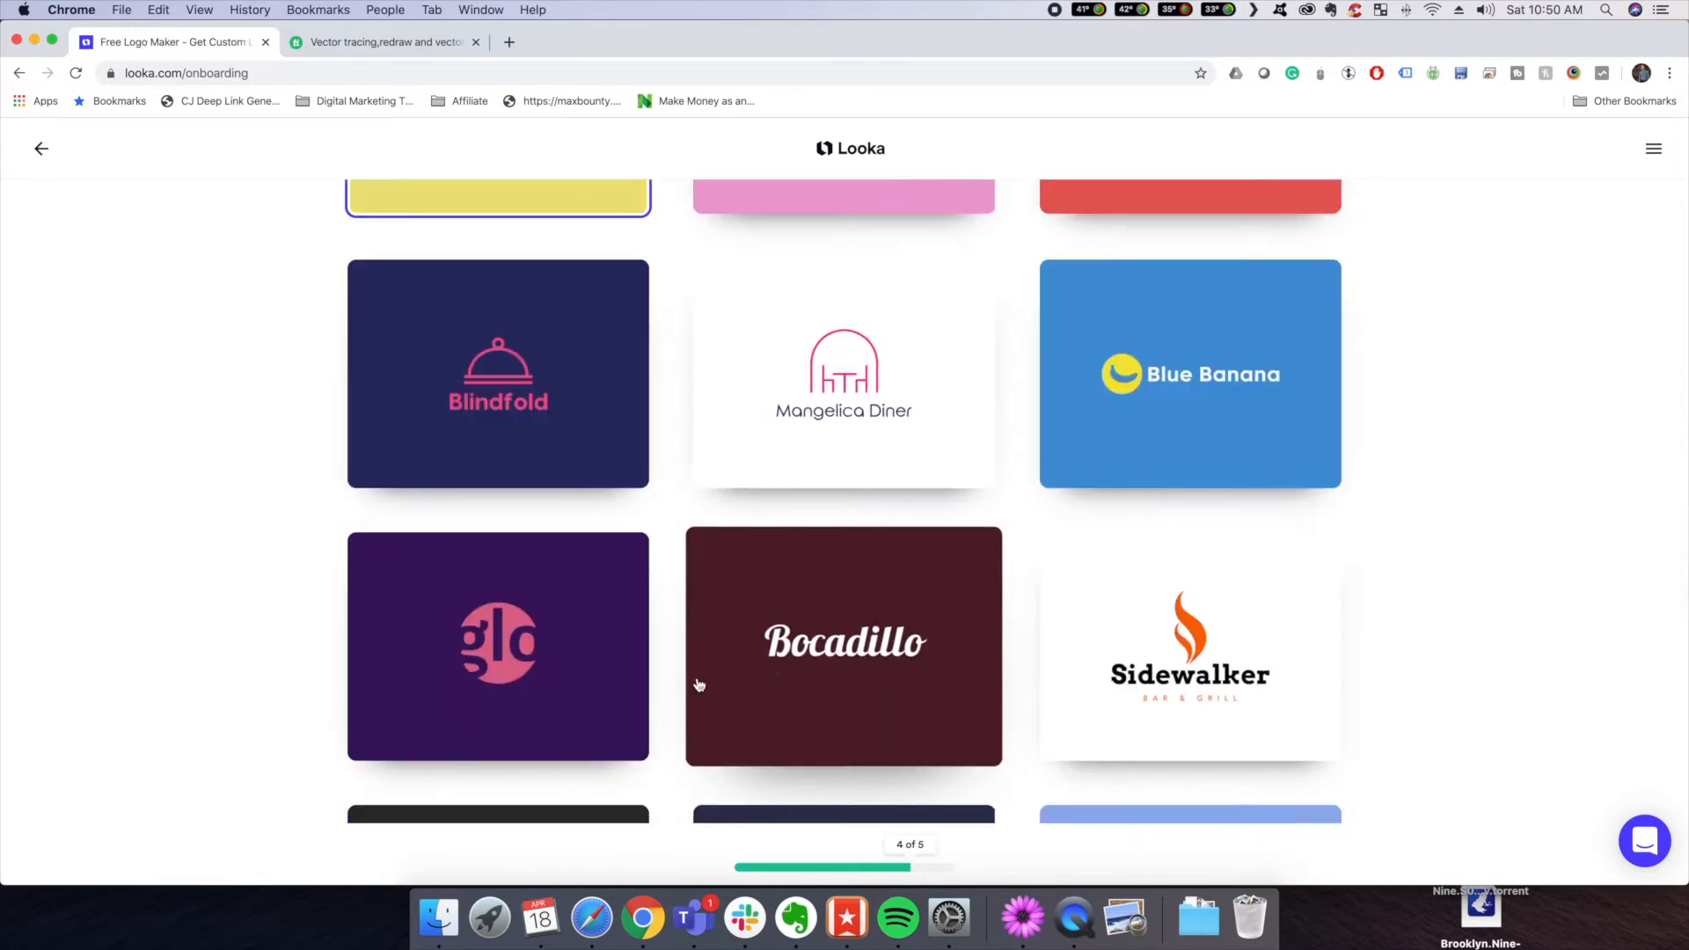
{"action": "scroll", "coordinate": [590, 699], "scroll_direction": "down", "scroll_amount": 3}
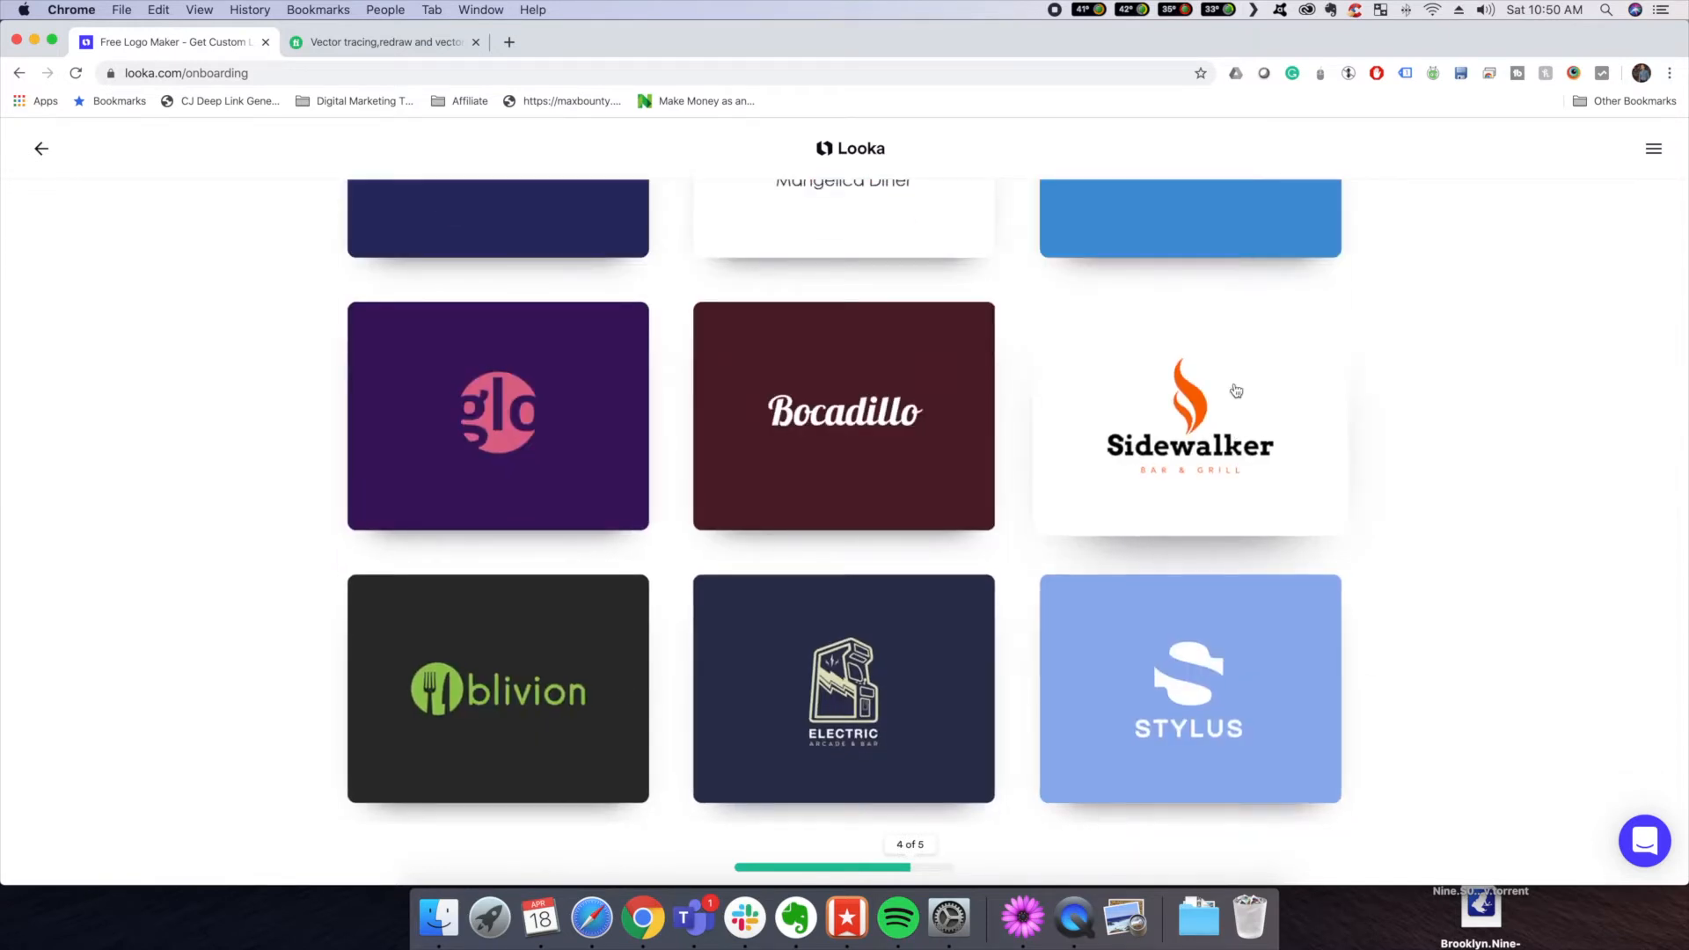
{"action": "left_click", "coordinate": [1217, 483]}
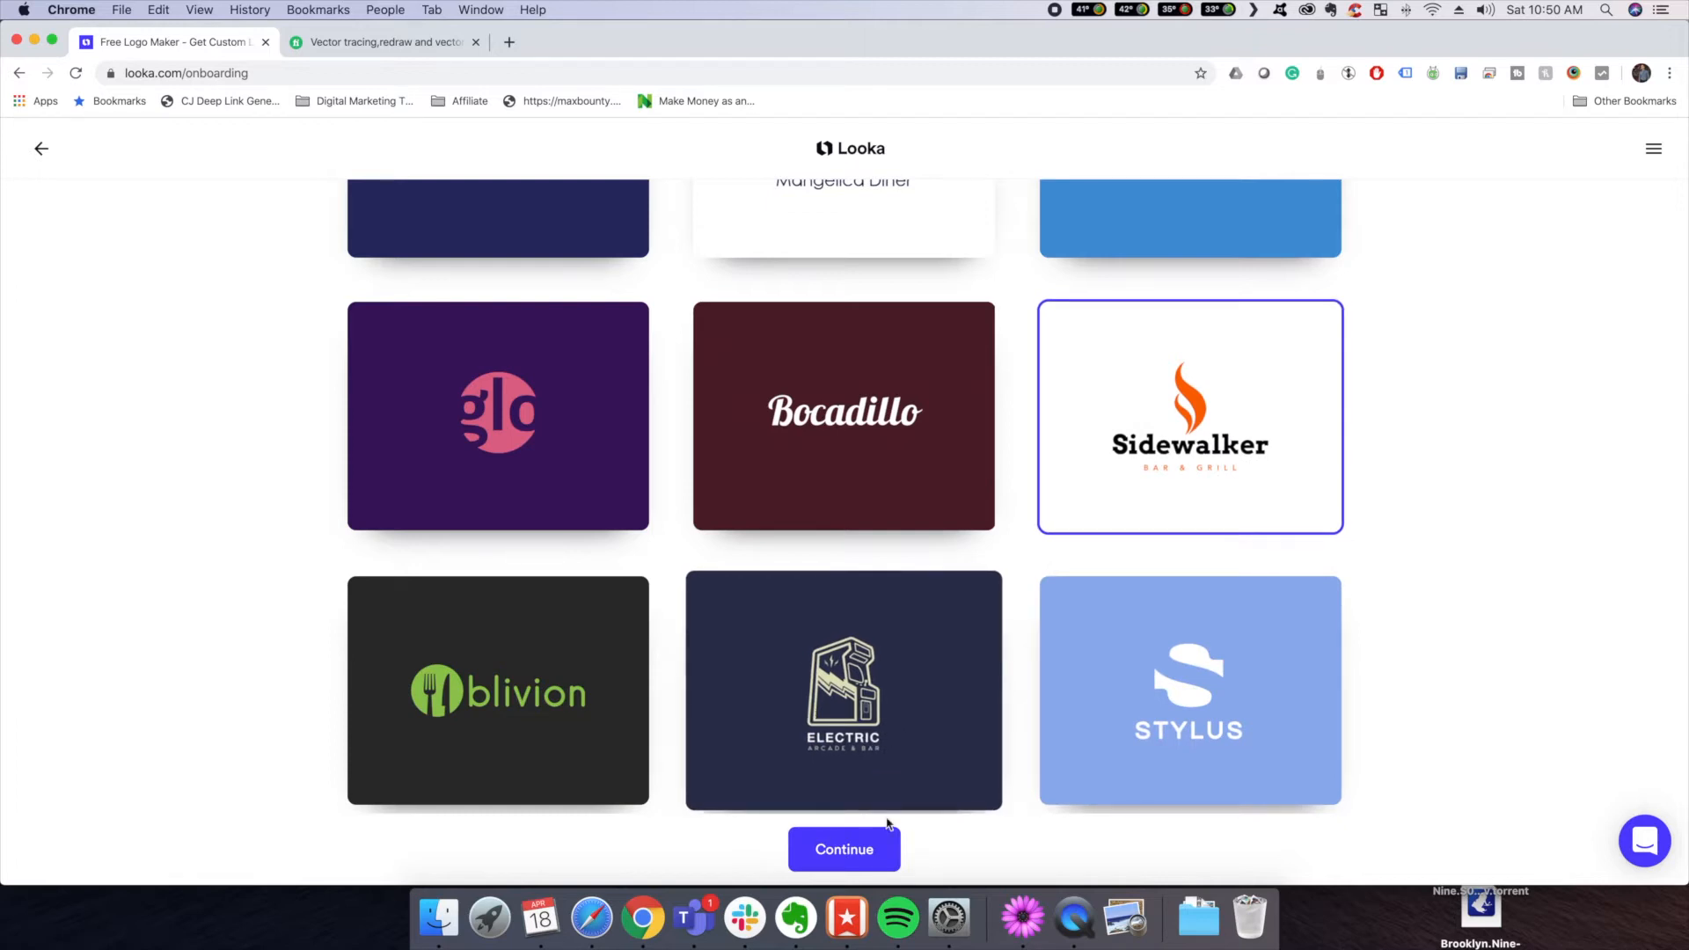
{"action": "left_click", "coordinate": [844, 848]}
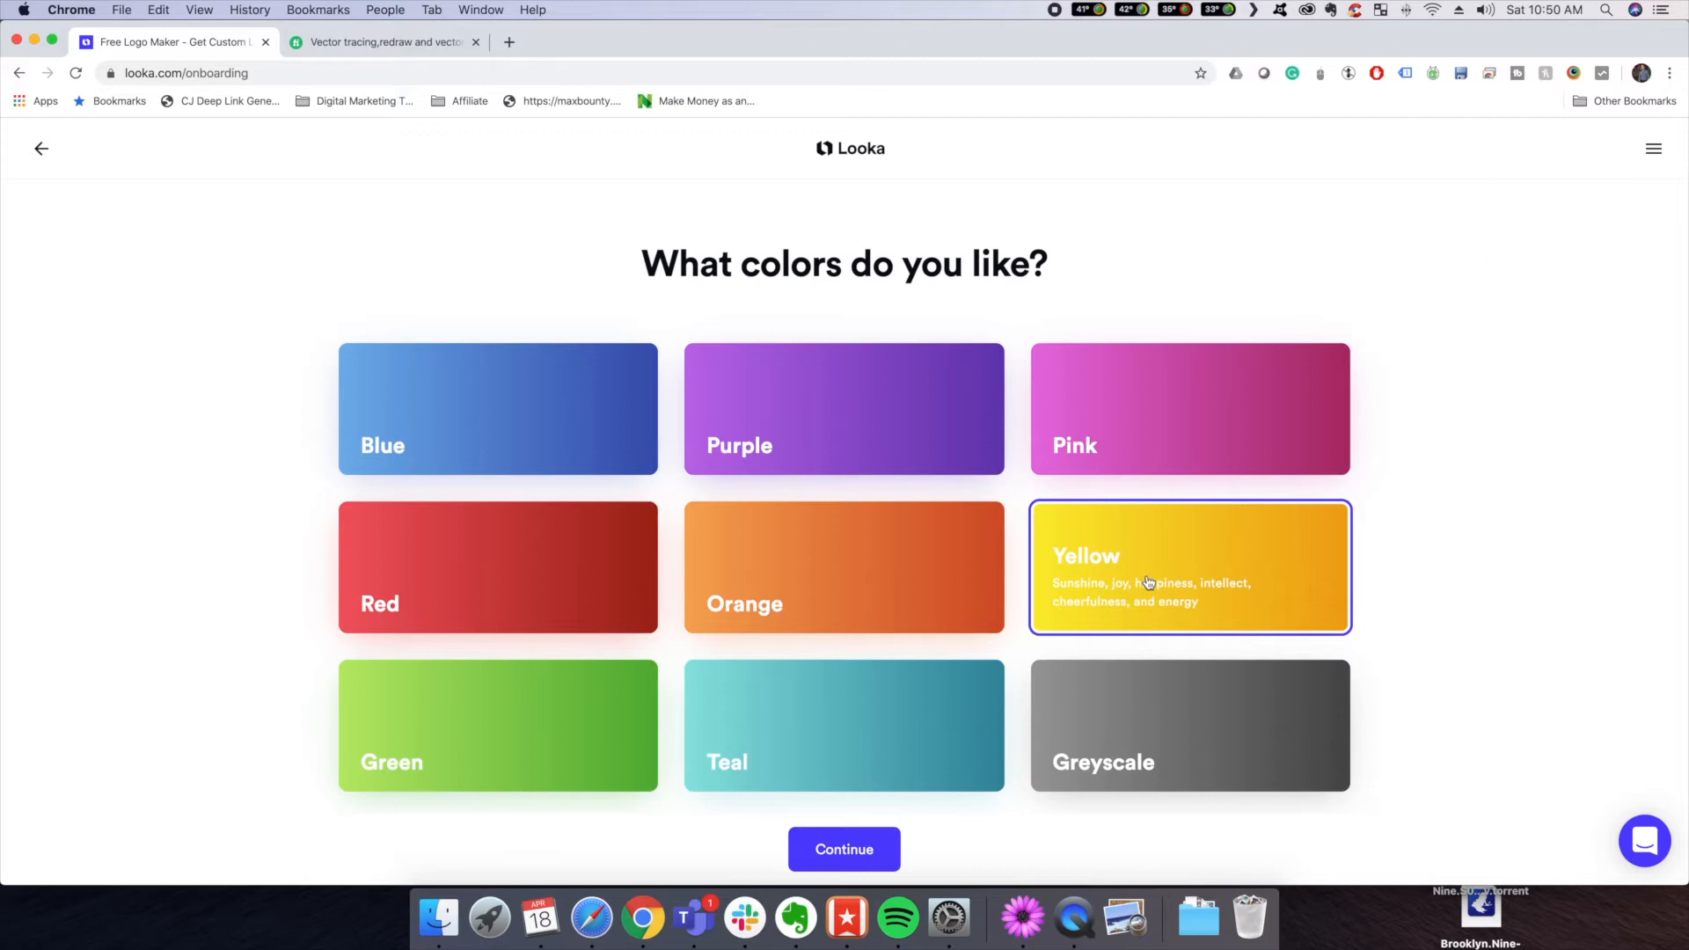
- Choose yellow, orange and red as the preferred logo colors and continue
{"action": "left_click", "coordinate": [892, 570]}
{"action": "left_click", "coordinate": [383, 605]}
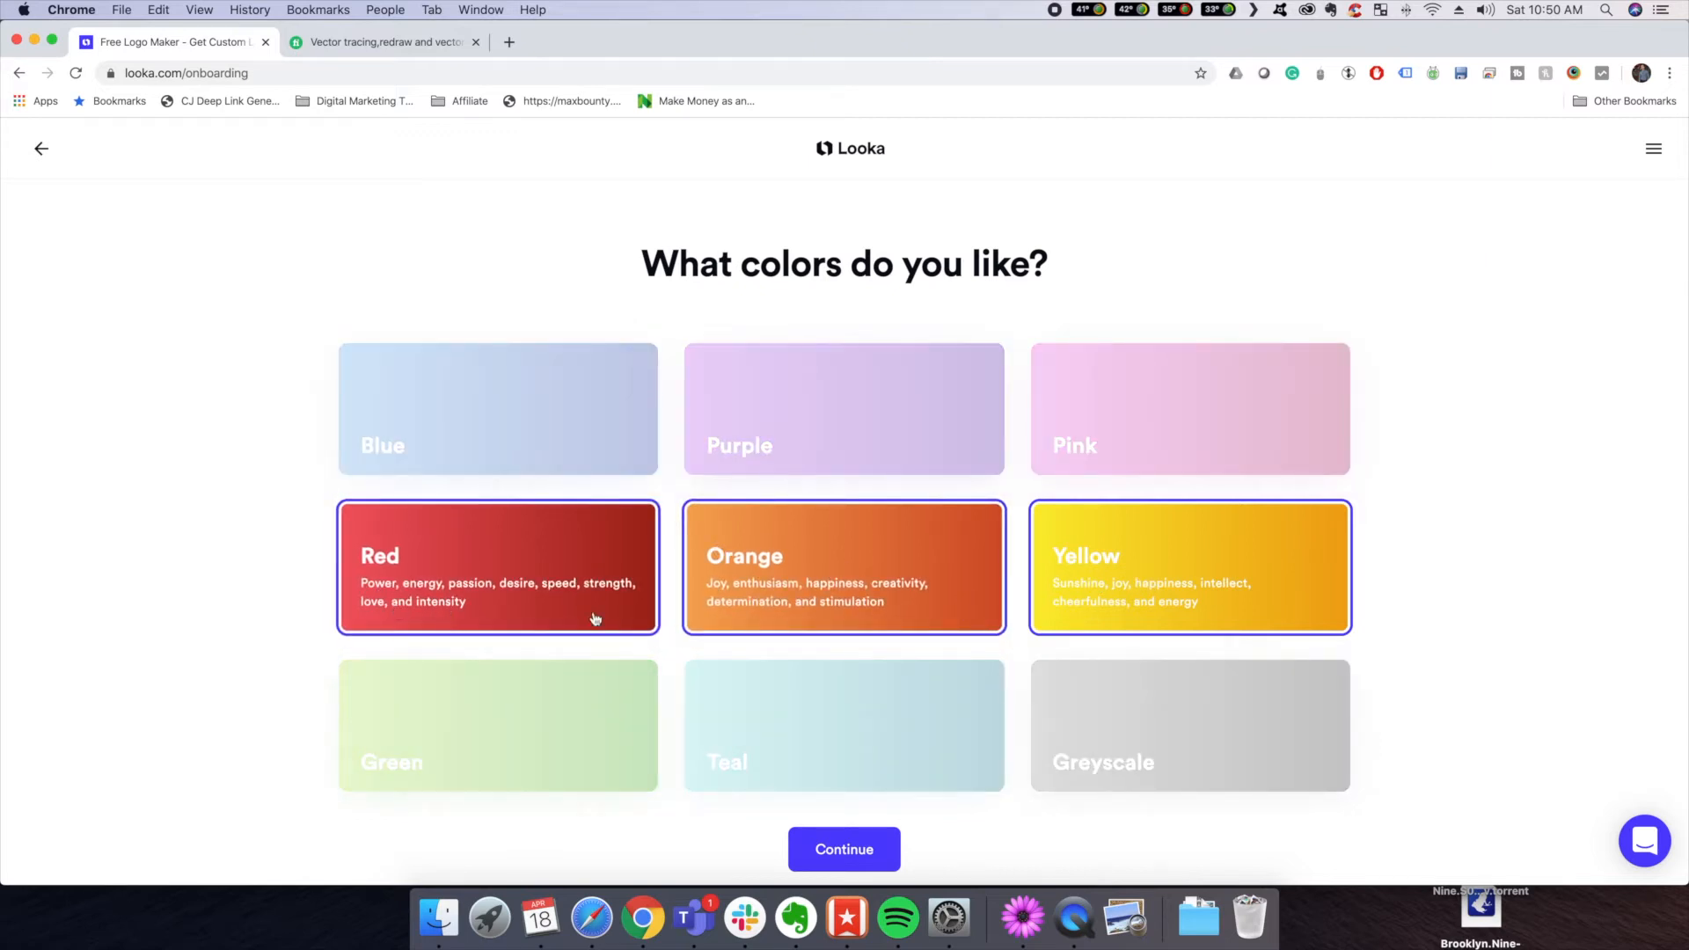
{"action": "left_click", "coordinate": [845, 851]}
- Enter PizzaFix as the company name, leave the slogan empty and continue to the symbols
{"action": "left_click", "coordinate": [723, 385]}
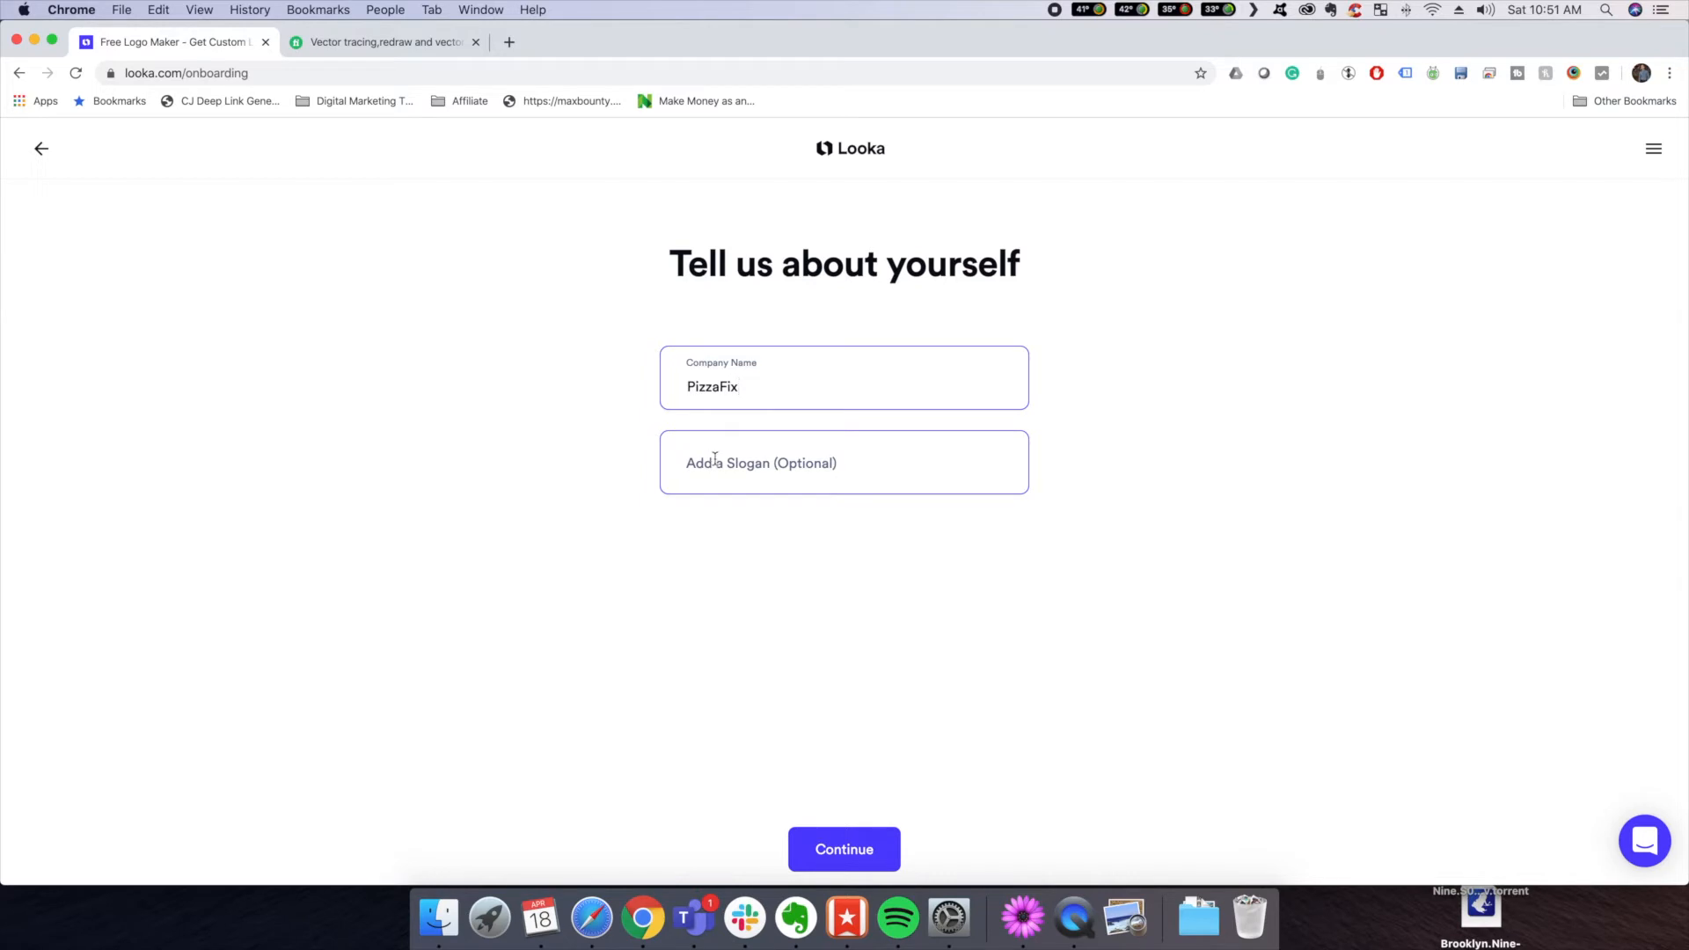
{"action": "left_click", "coordinate": [834, 851]}
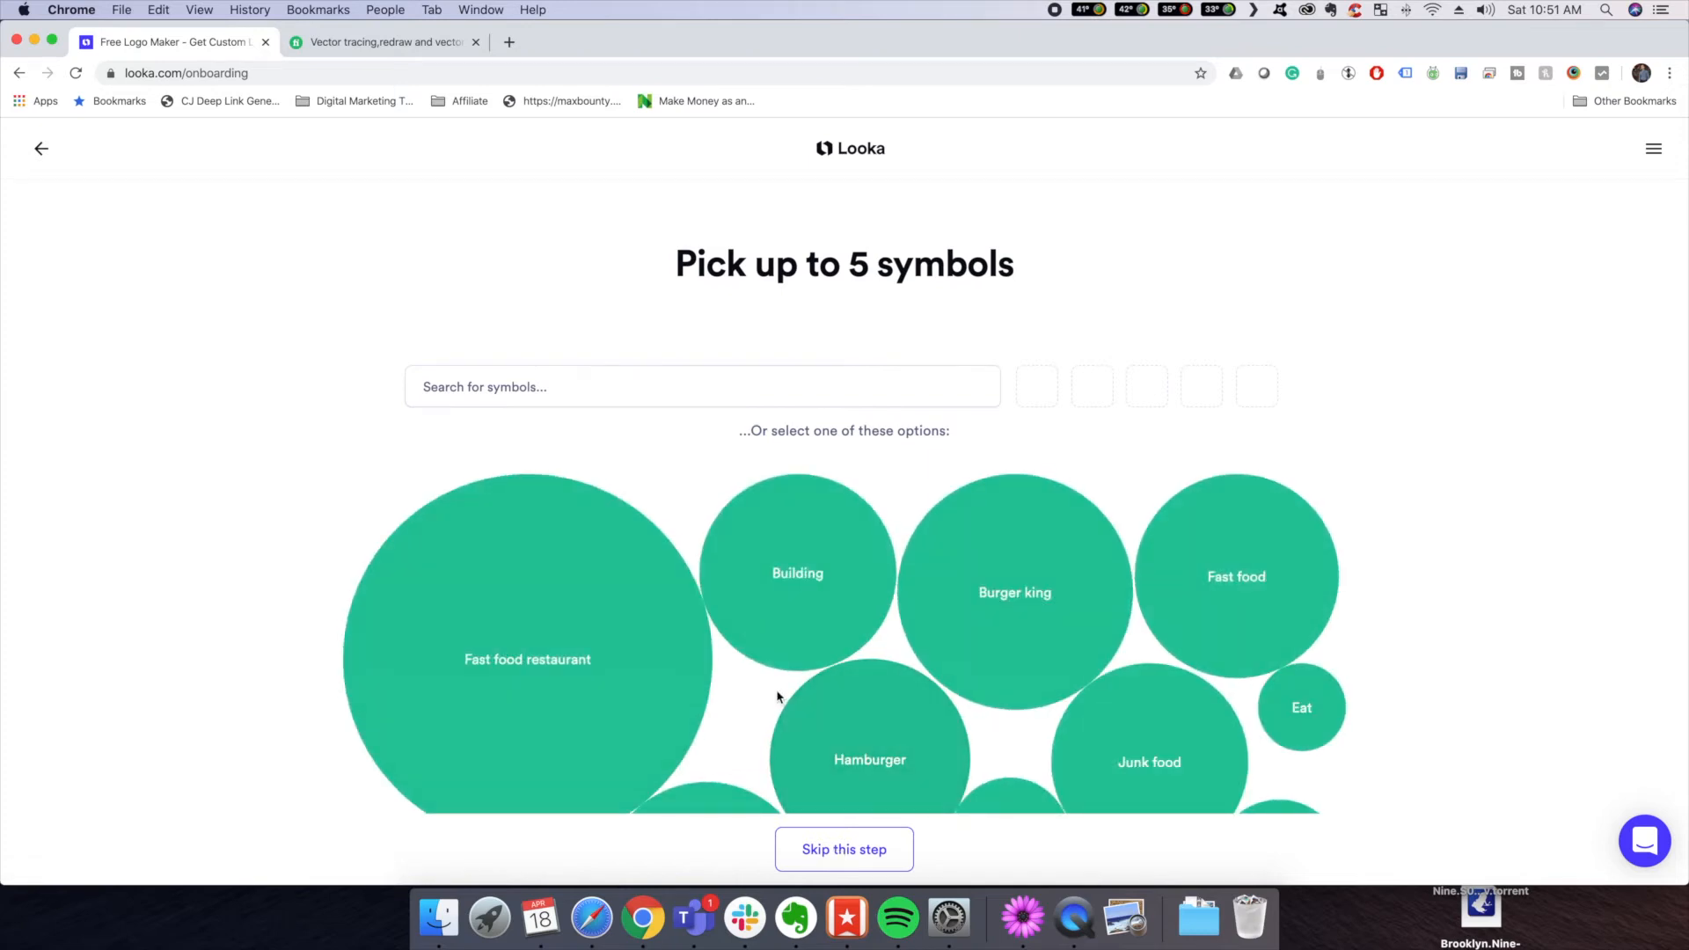
- Open the Junk food symbol category and look through its icons
{"action": "scroll", "coordinate": [893, 716], "scroll_direction": "down", "scroll_amount": 5}
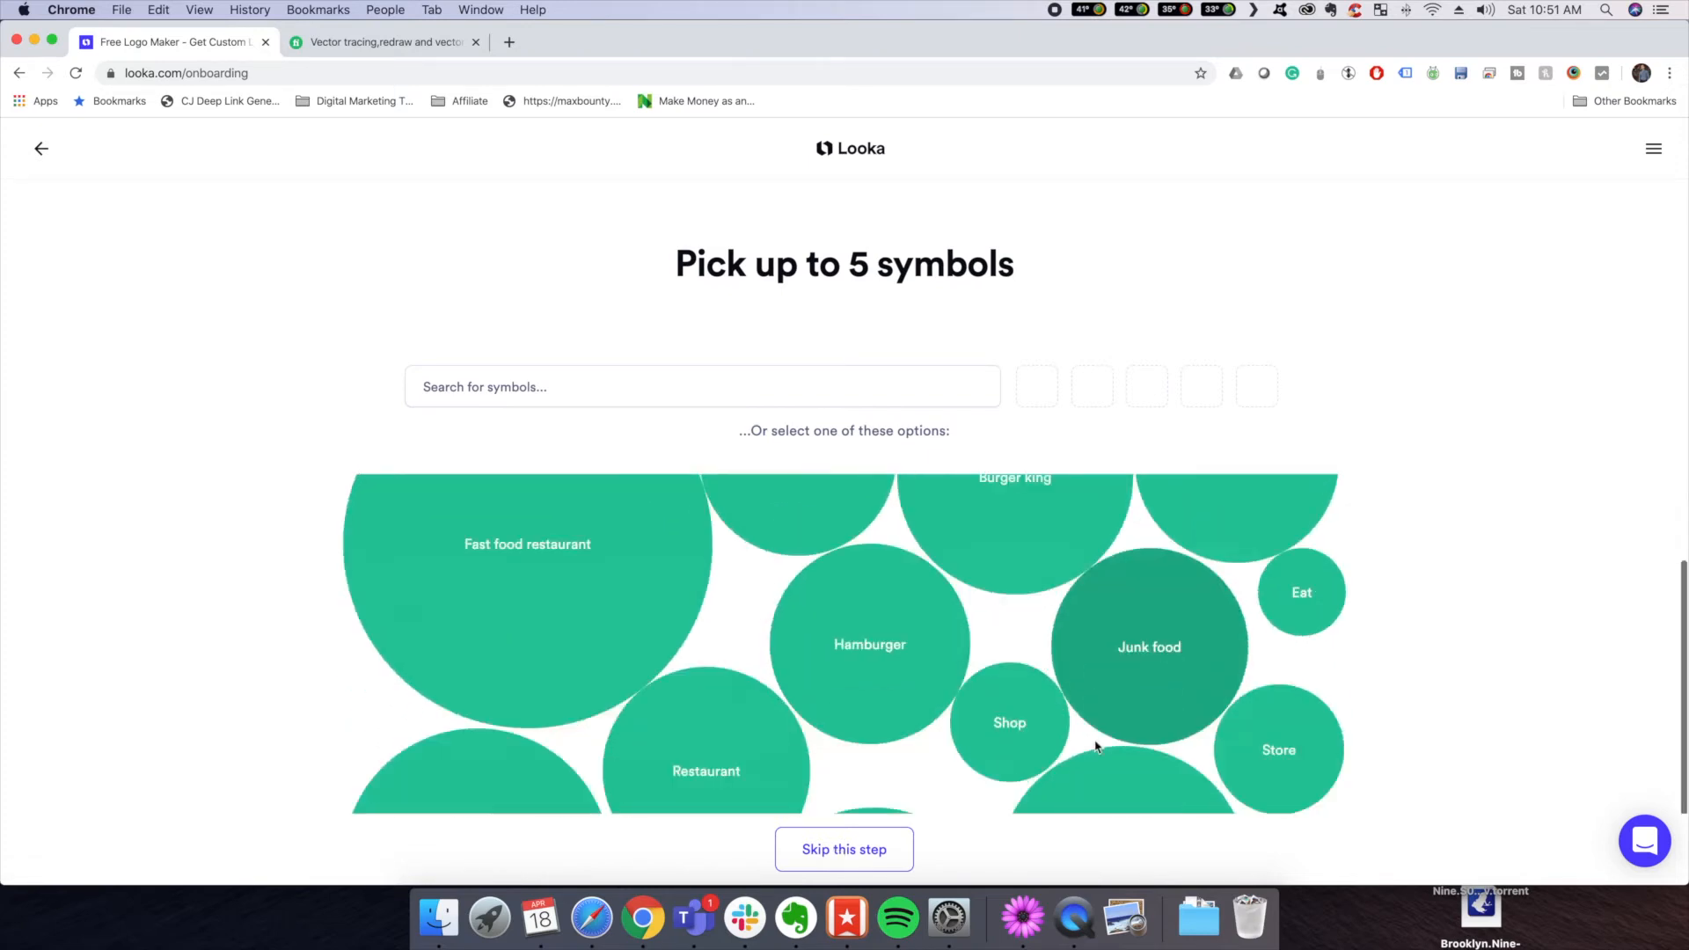
{"action": "scroll", "coordinate": [1094, 746], "scroll_direction": "down", "scroll_amount": 8}
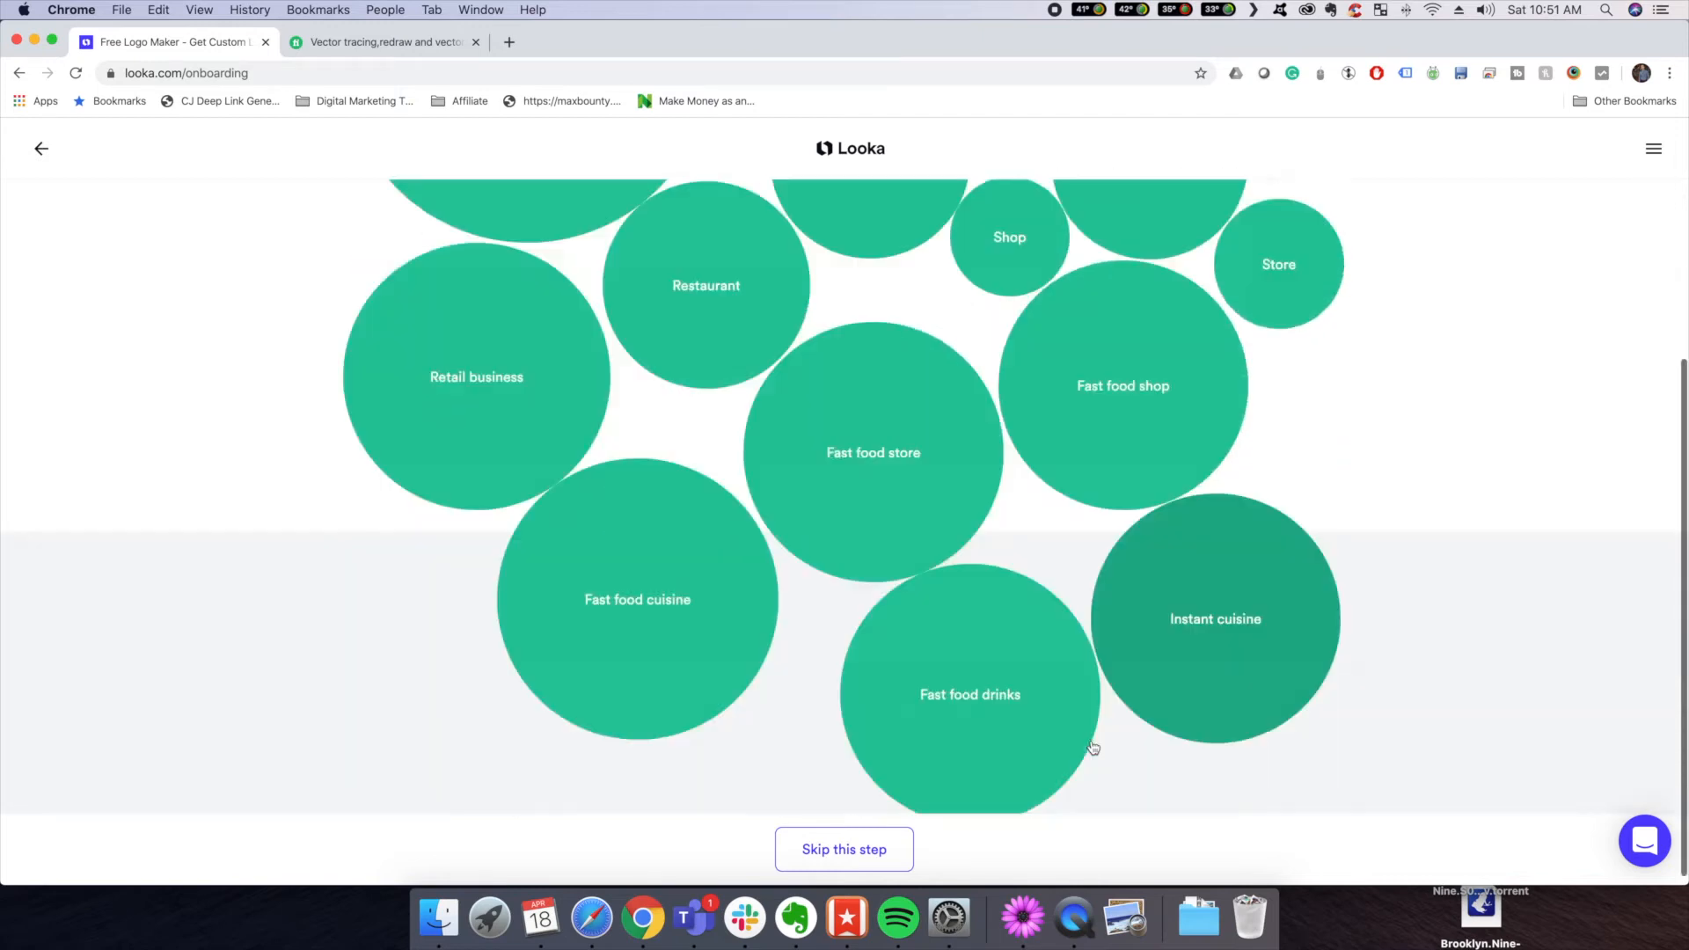
{"action": "scroll", "coordinate": [641, 668], "scroll_direction": "up", "scroll_amount": 4}
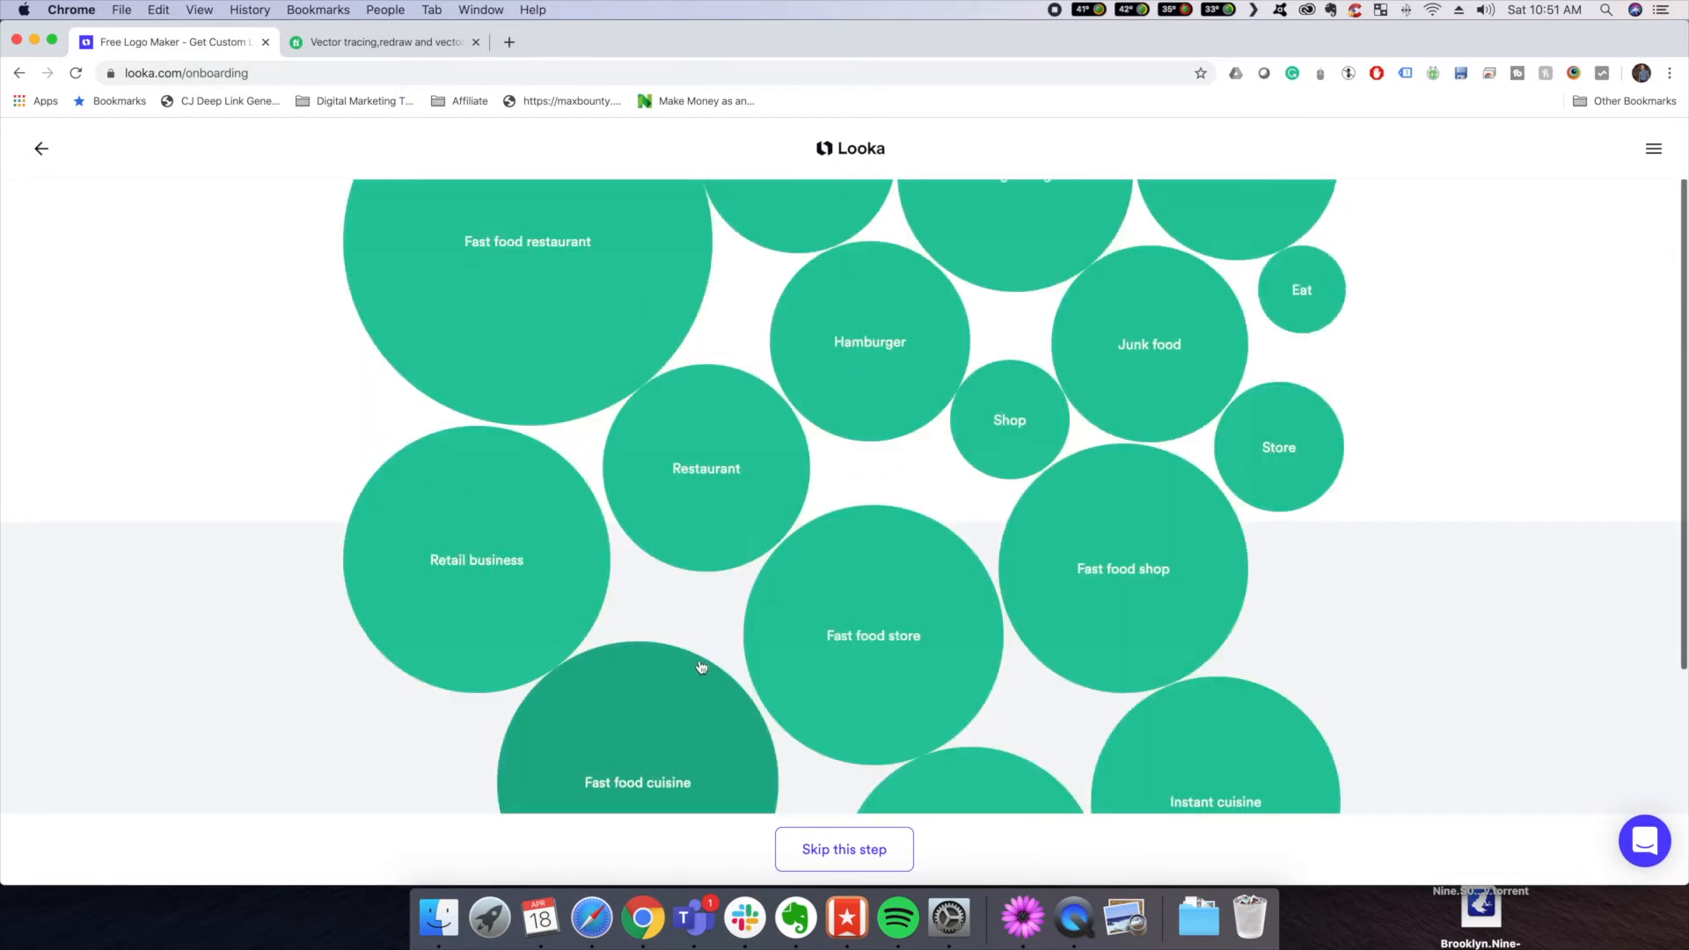
{"action": "left_click", "coordinate": [1164, 335]}
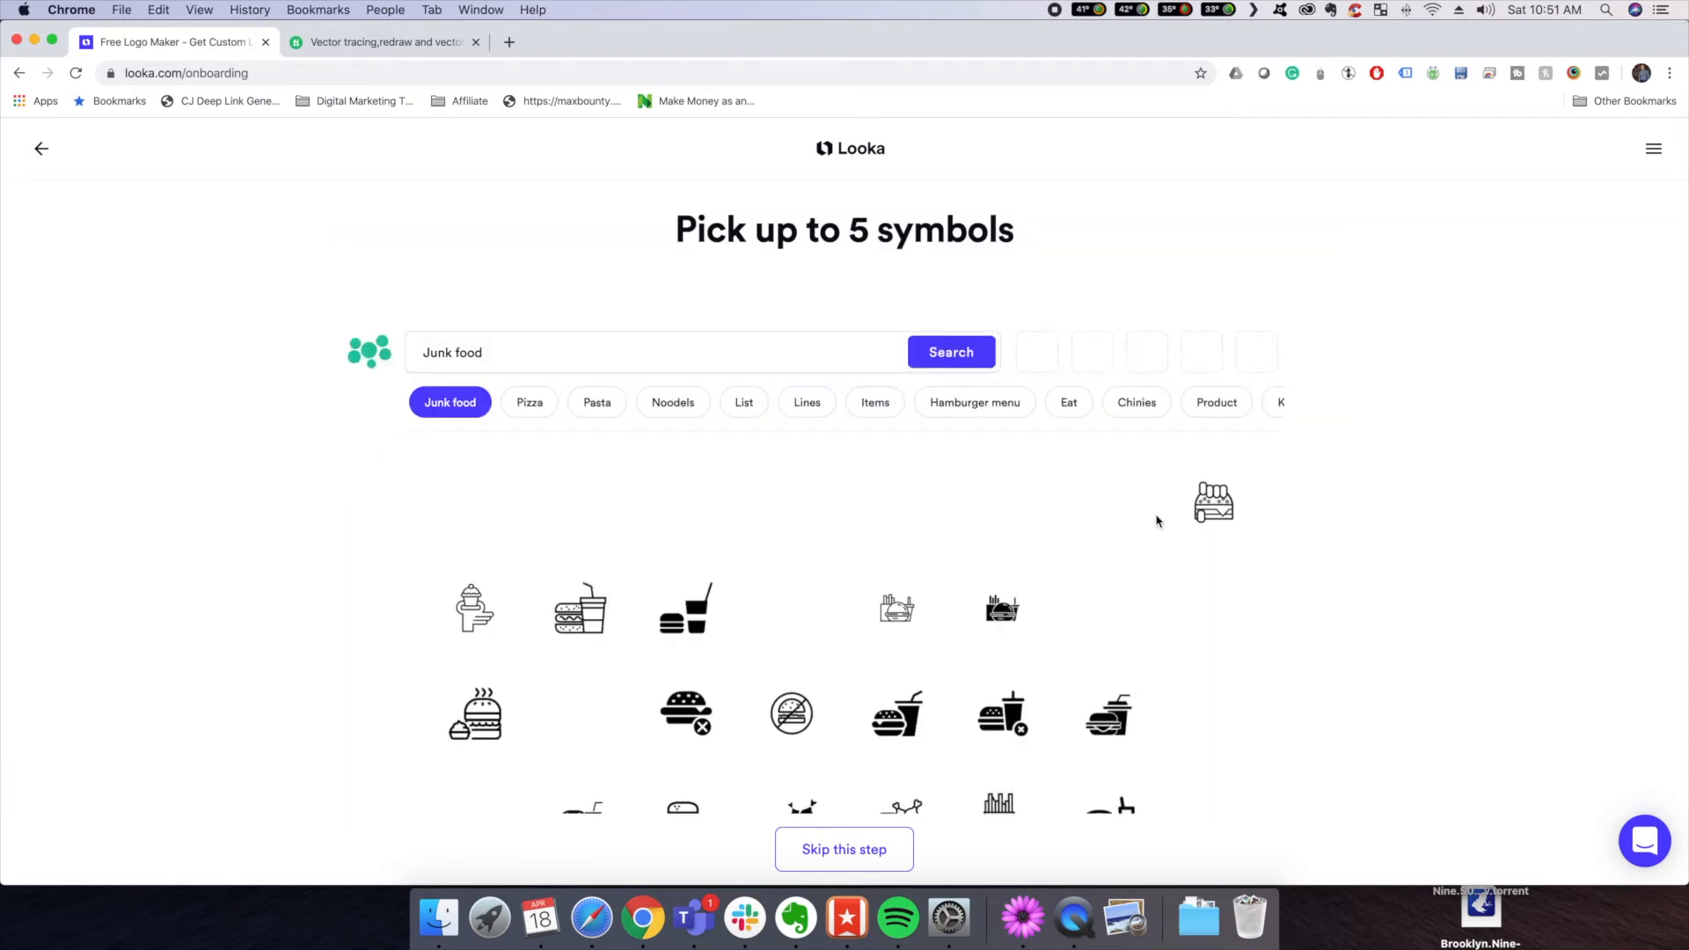
{"action": "scroll", "coordinate": [957, 535], "scroll_direction": "down", "scroll_amount": 10}
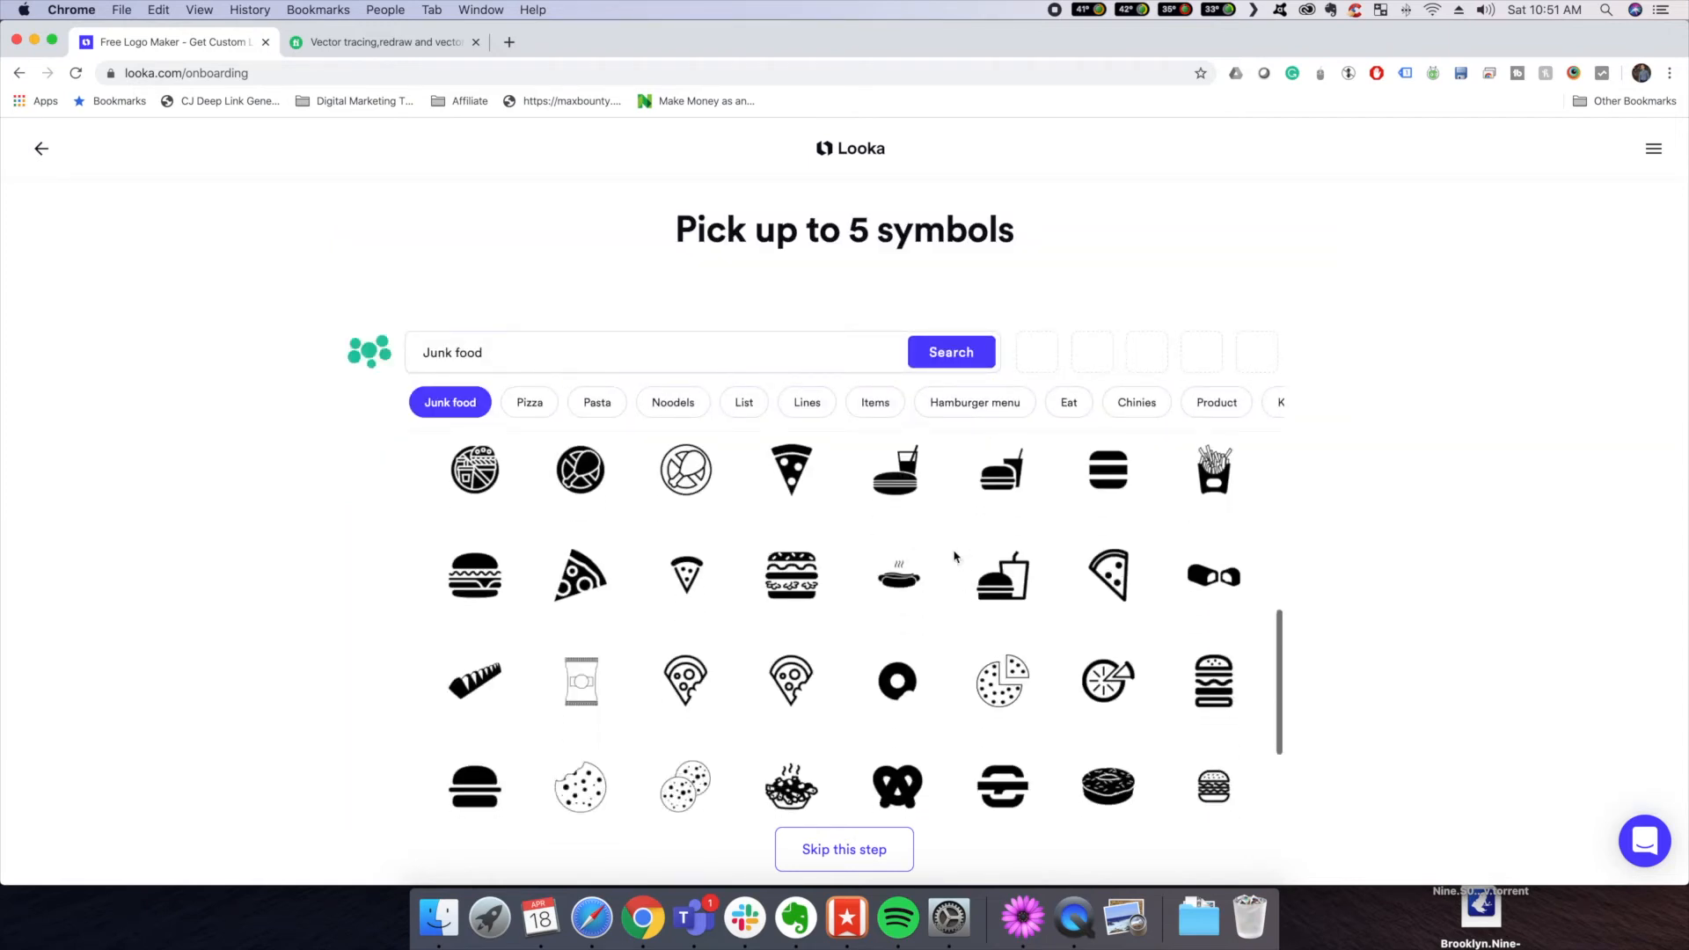
{"action": "scroll", "coordinate": [947, 552], "scroll_direction": "up", "scroll_amount": 8}
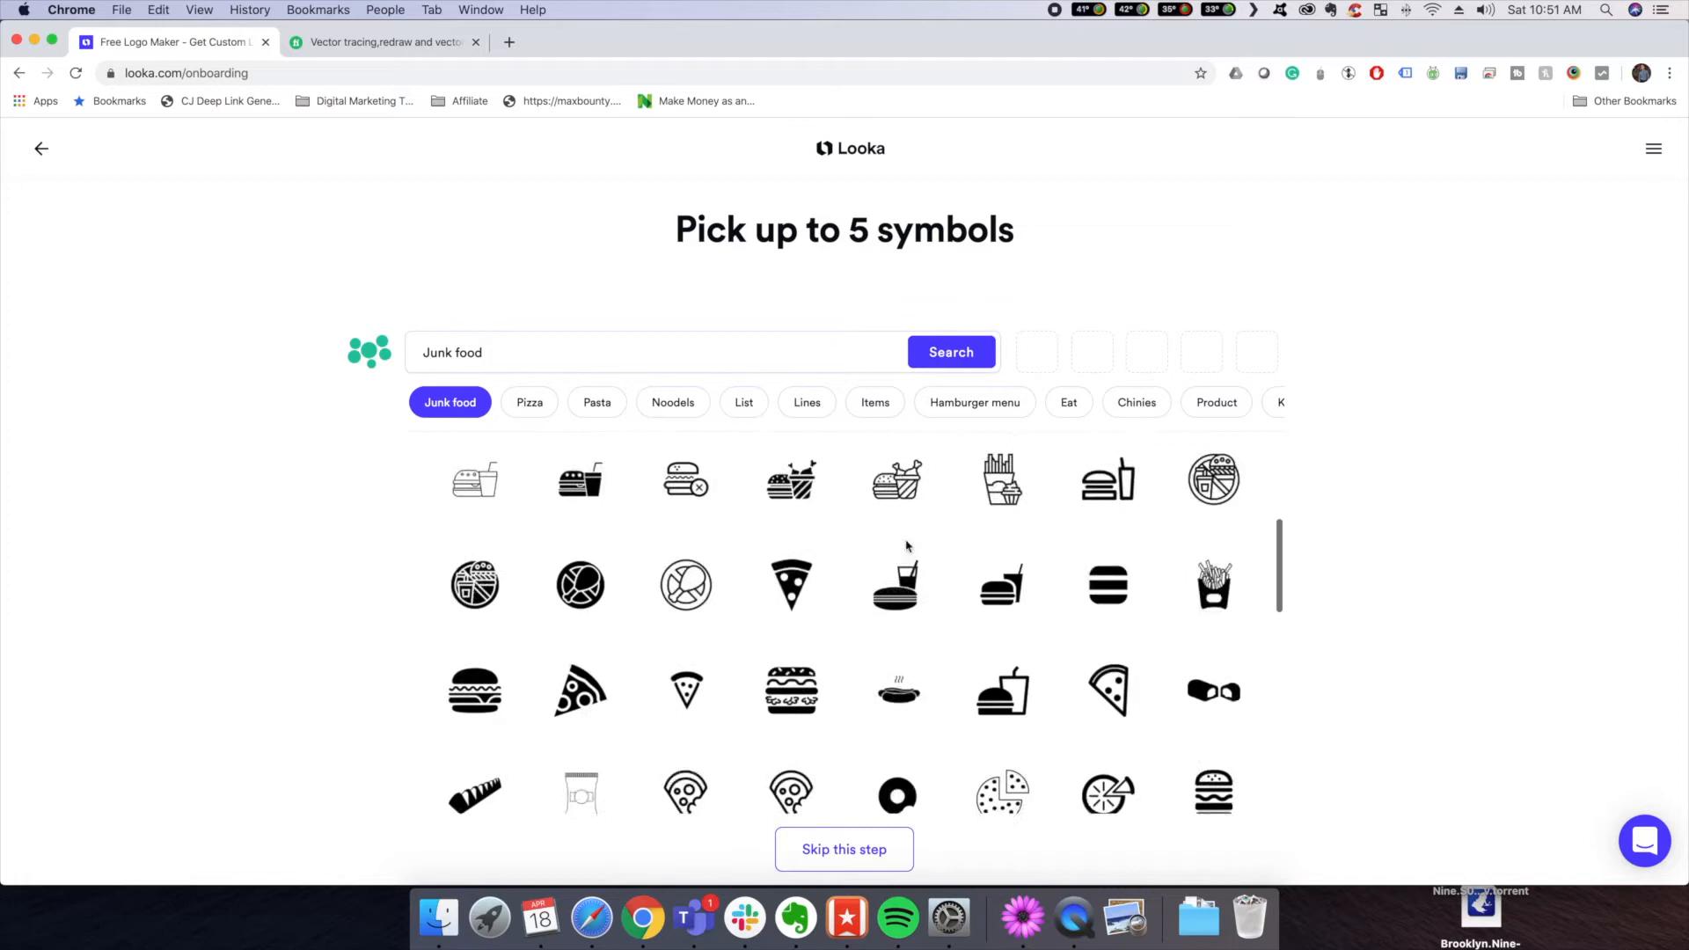
- Switch to the Pizza symbols and add the solid black upright slice with a curved crust at its base
{"action": "left_click", "coordinate": [529, 402]}
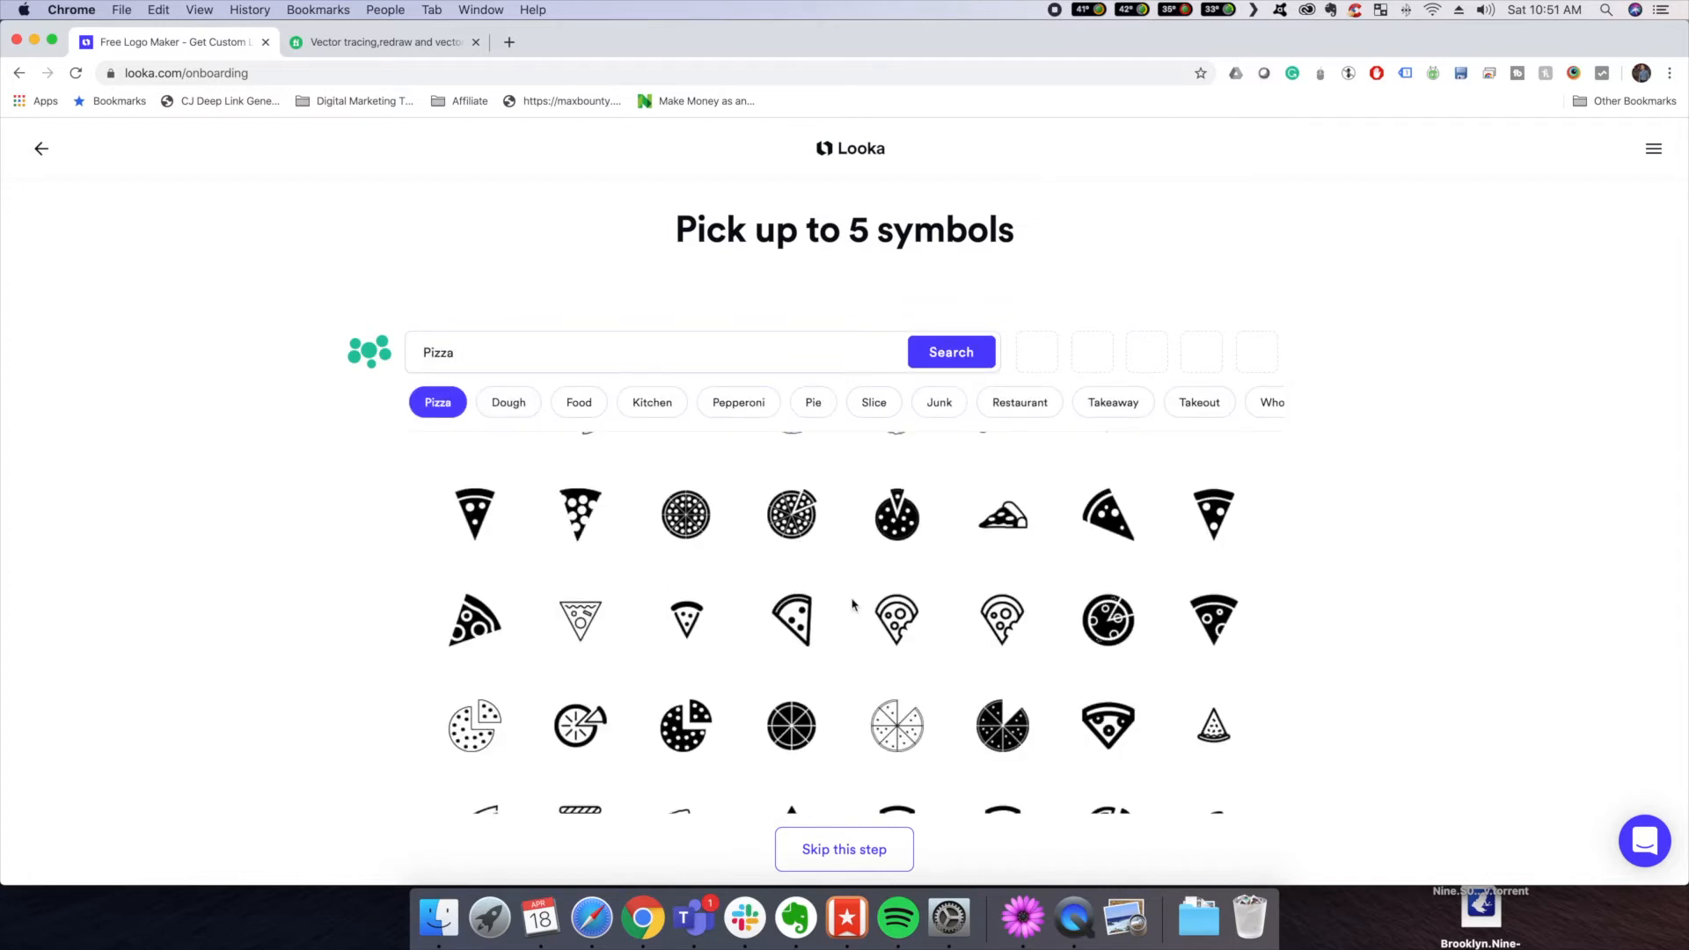
{"action": "scroll", "coordinate": [853, 605], "scroll_direction": "down", "scroll_amount": 5}
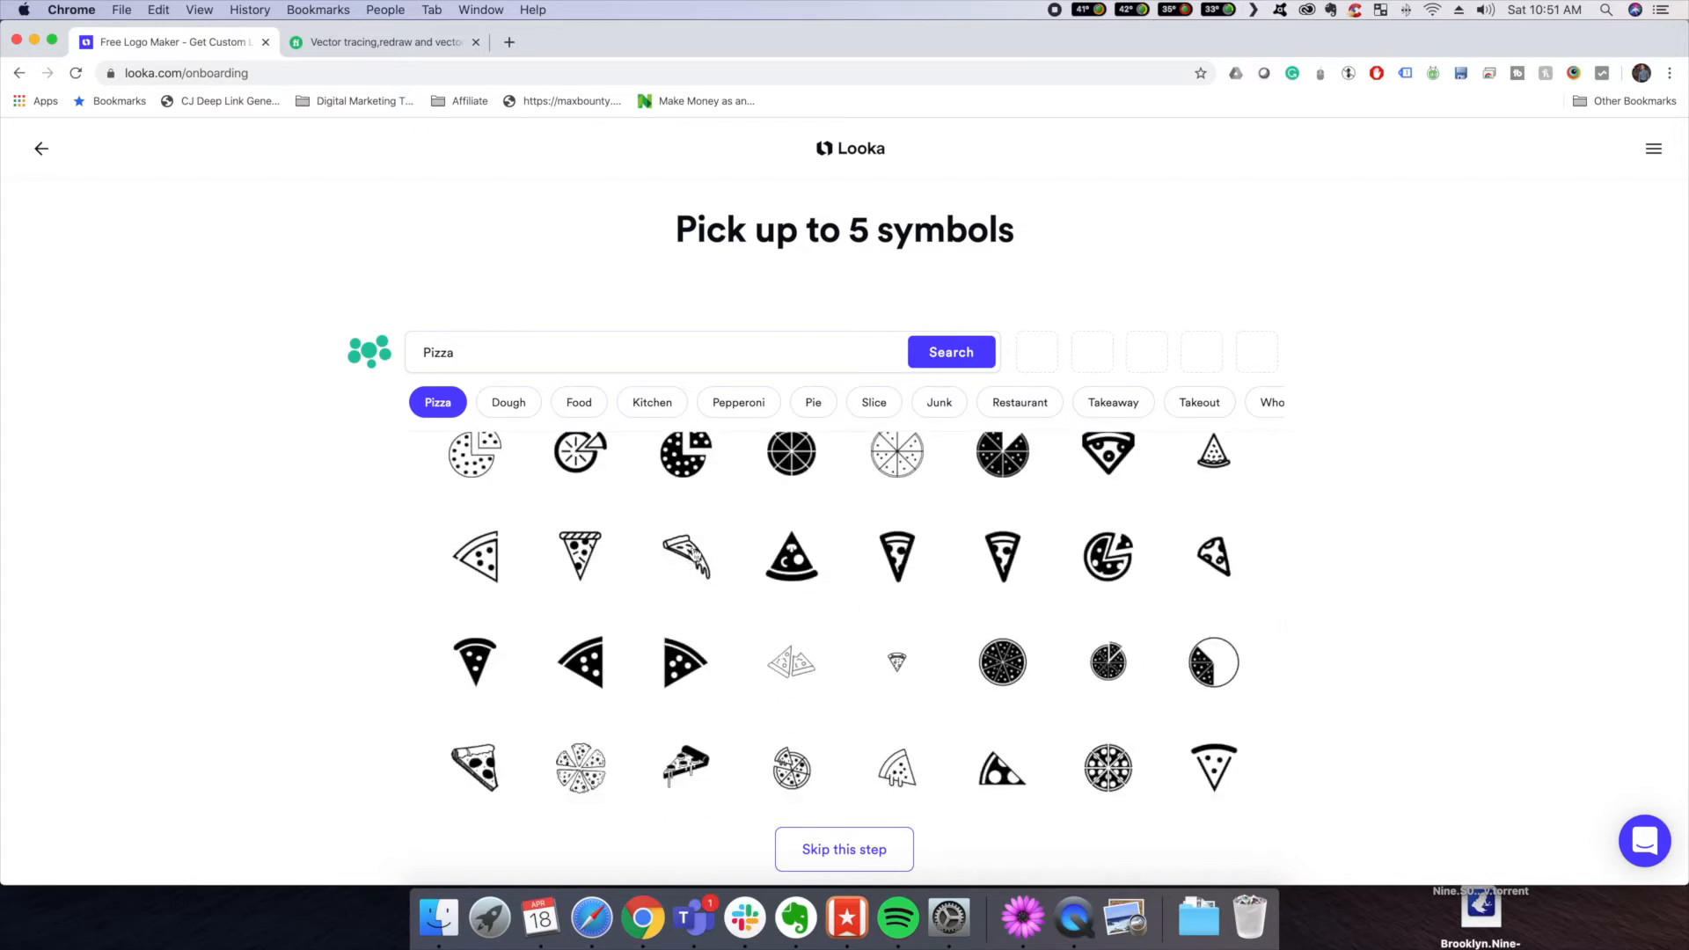
{"action": "left_click", "coordinate": [794, 570]}
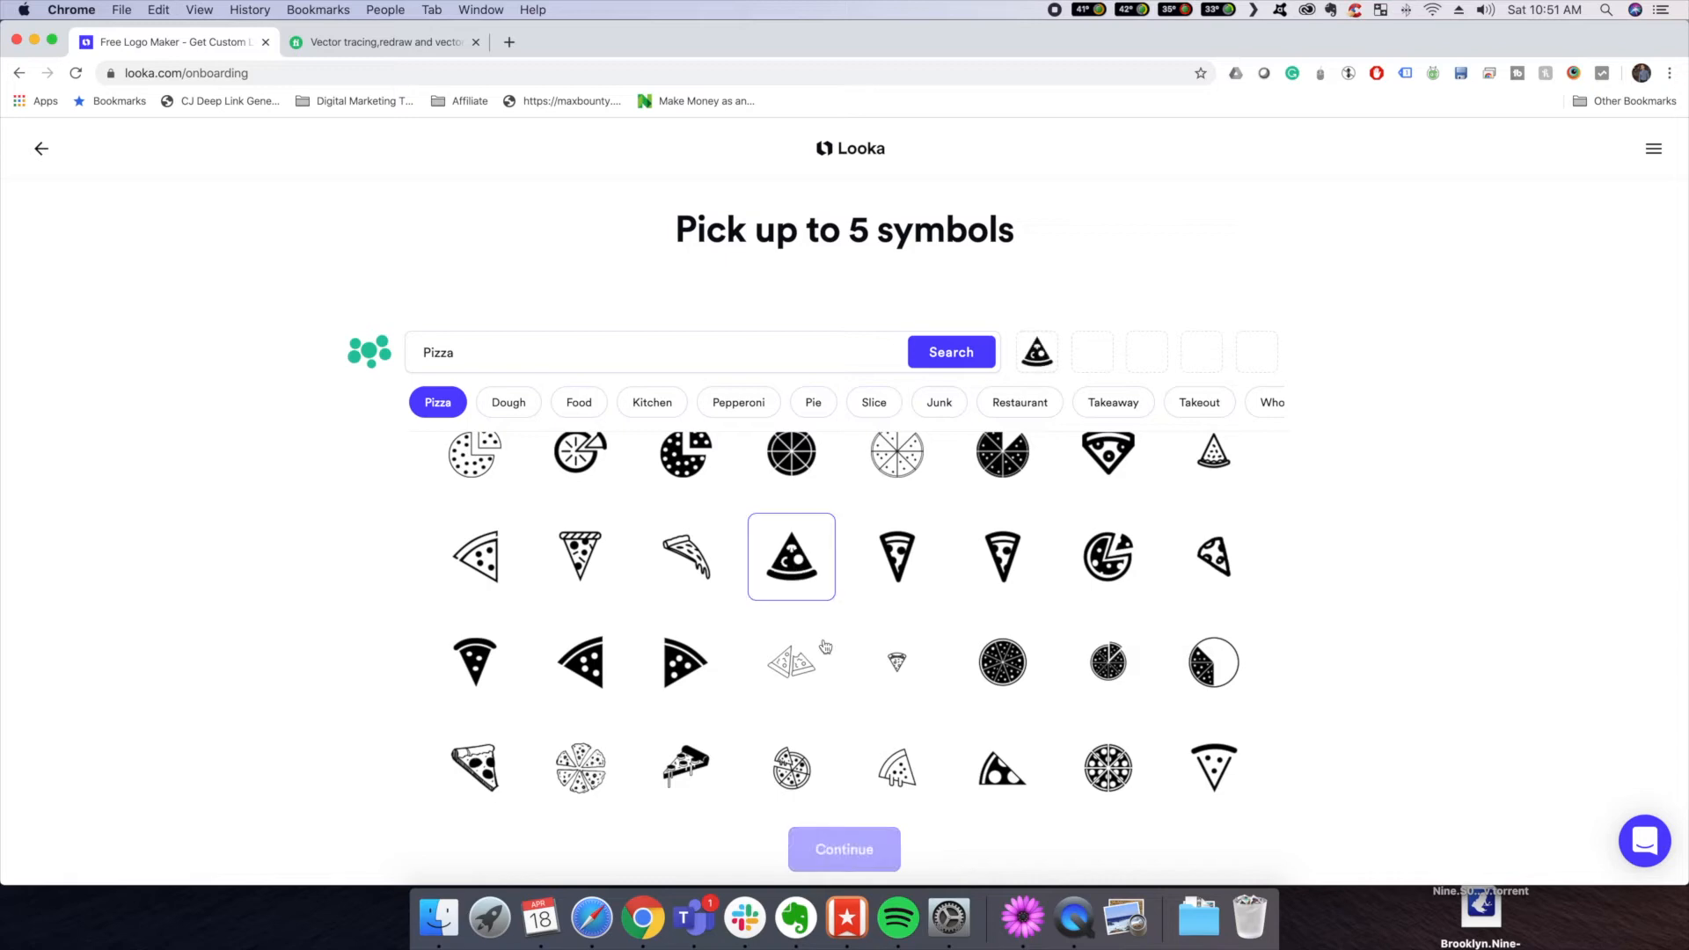
- Add the slanted dripping pizza slice near the start of the Pizza results as the second symbol
{"action": "scroll", "coordinate": [933, 642], "scroll_direction": "down", "scroll_amount": 5}
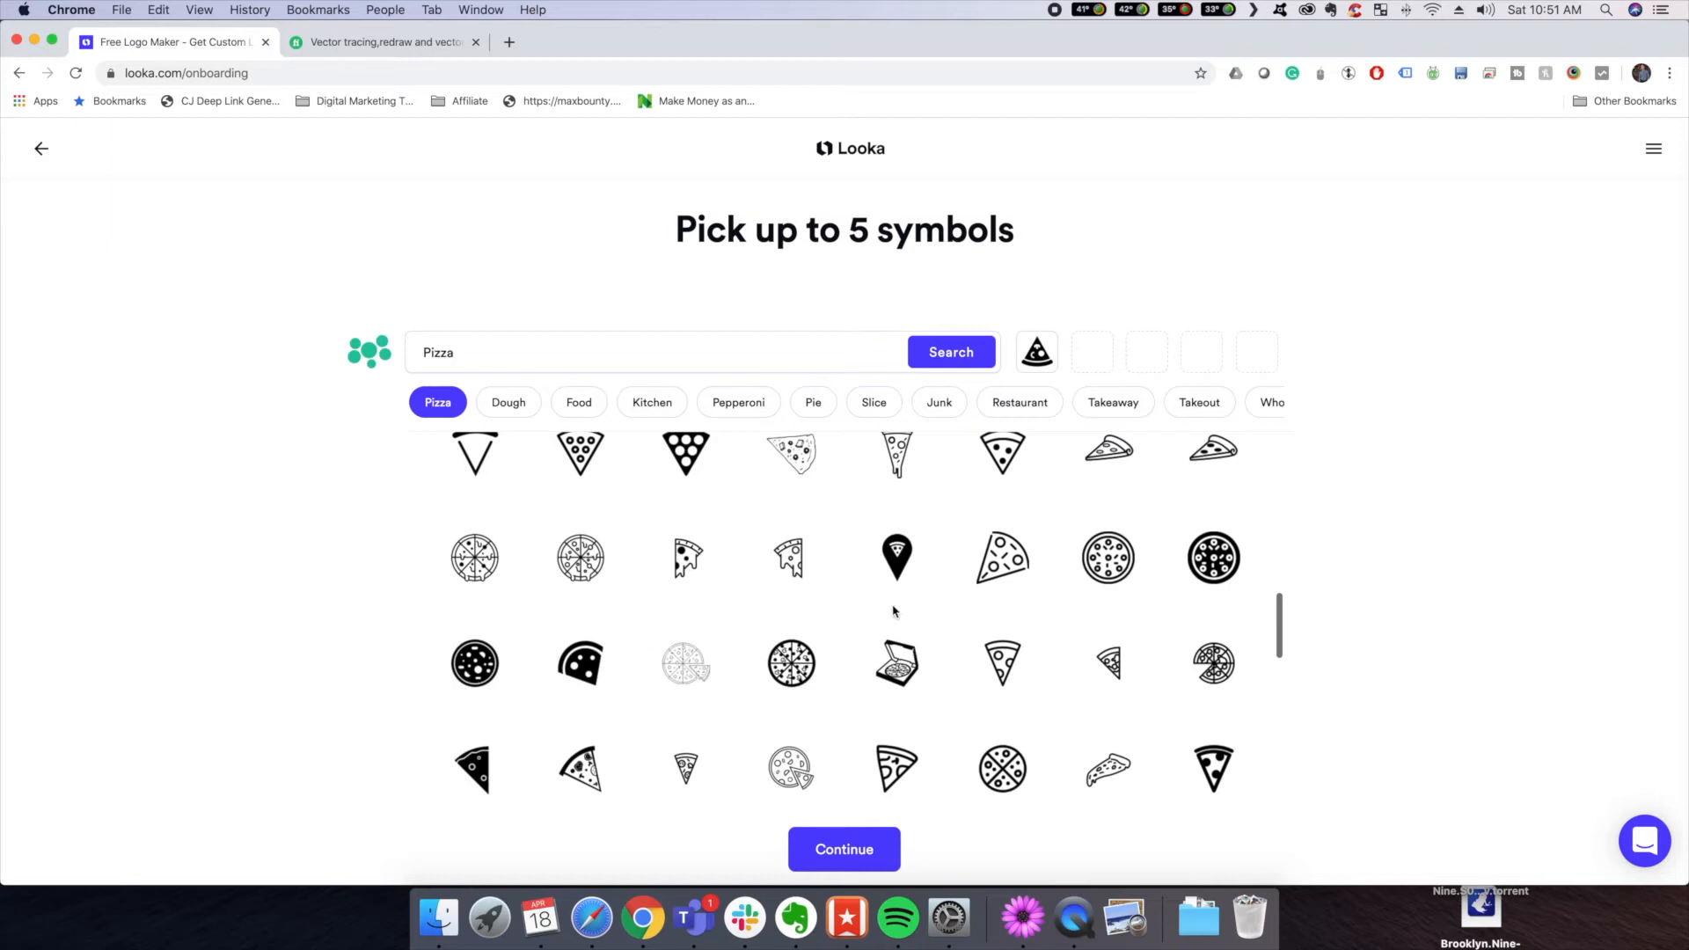
{"action": "scroll", "coordinate": [922, 589], "scroll_direction": "down", "scroll_amount": 10}
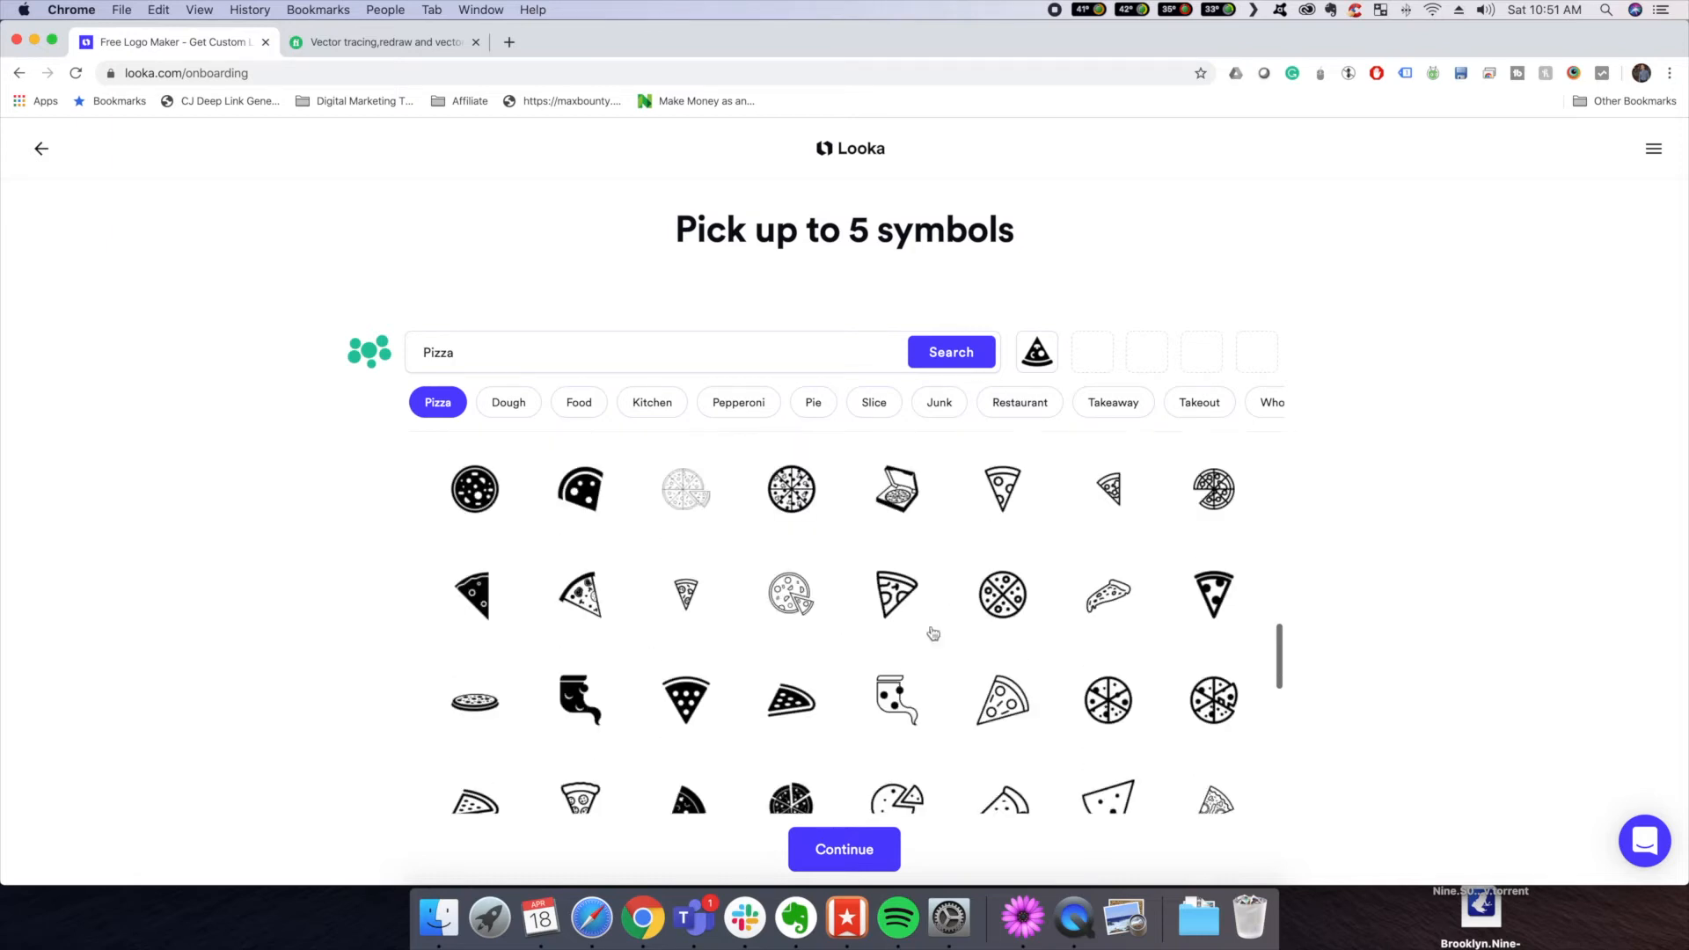
{"action": "scroll", "coordinate": [565, 651], "scroll_direction": "down", "scroll_amount": 5}
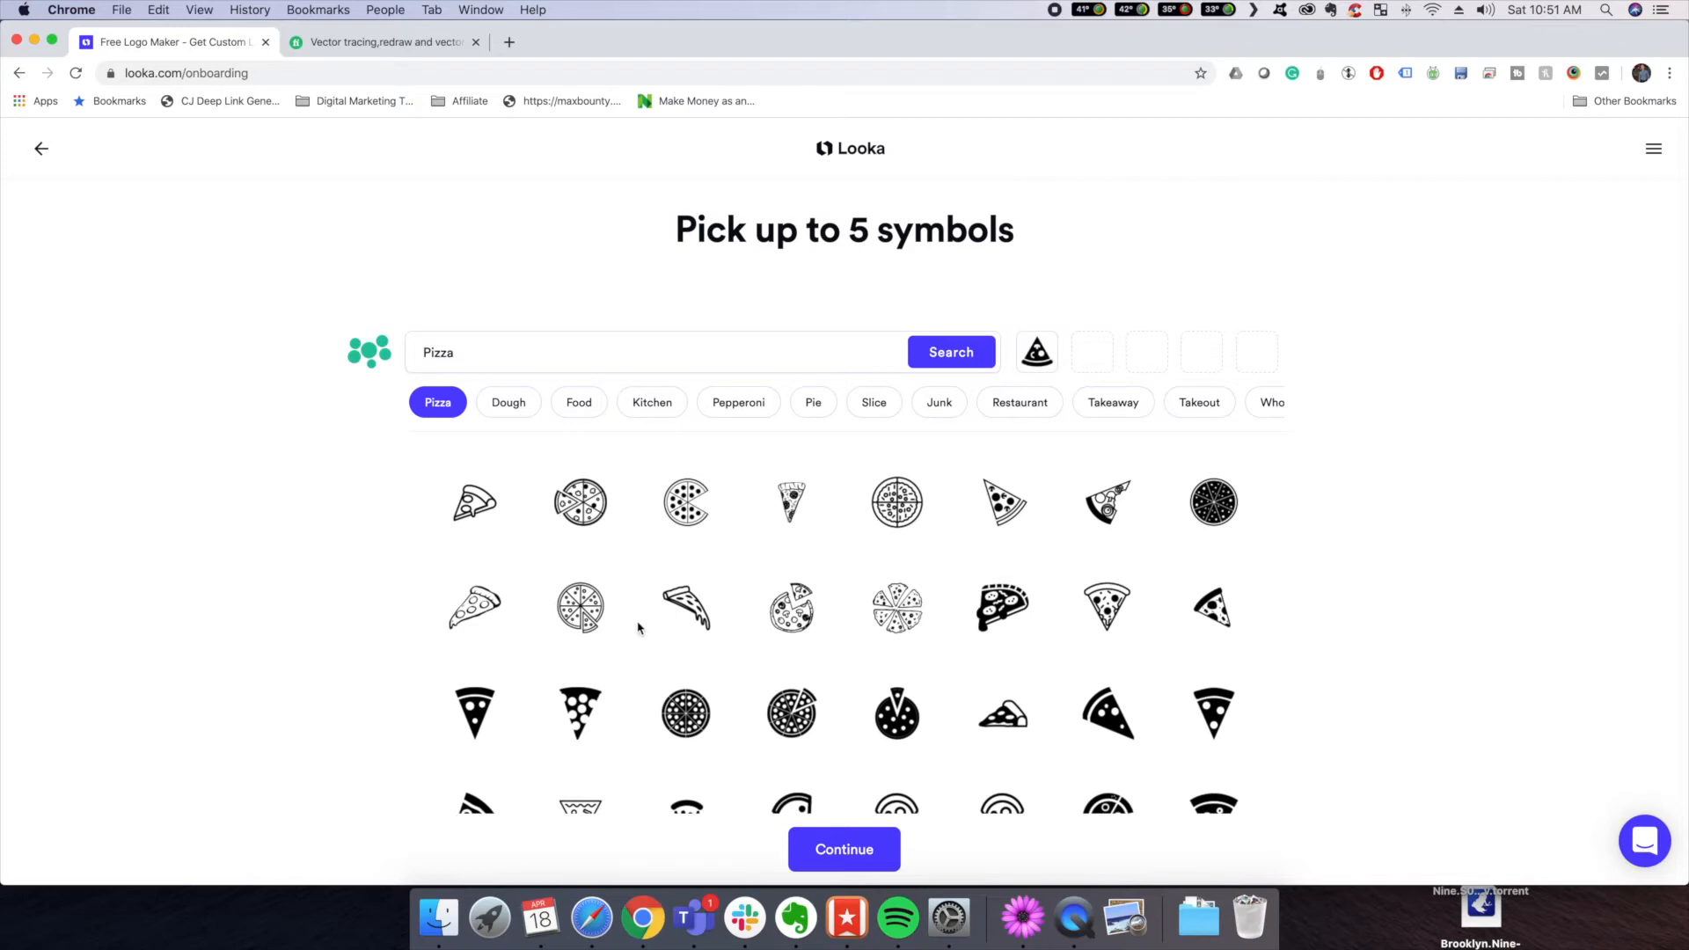
{"action": "left_click", "coordinate": [679, 617]}
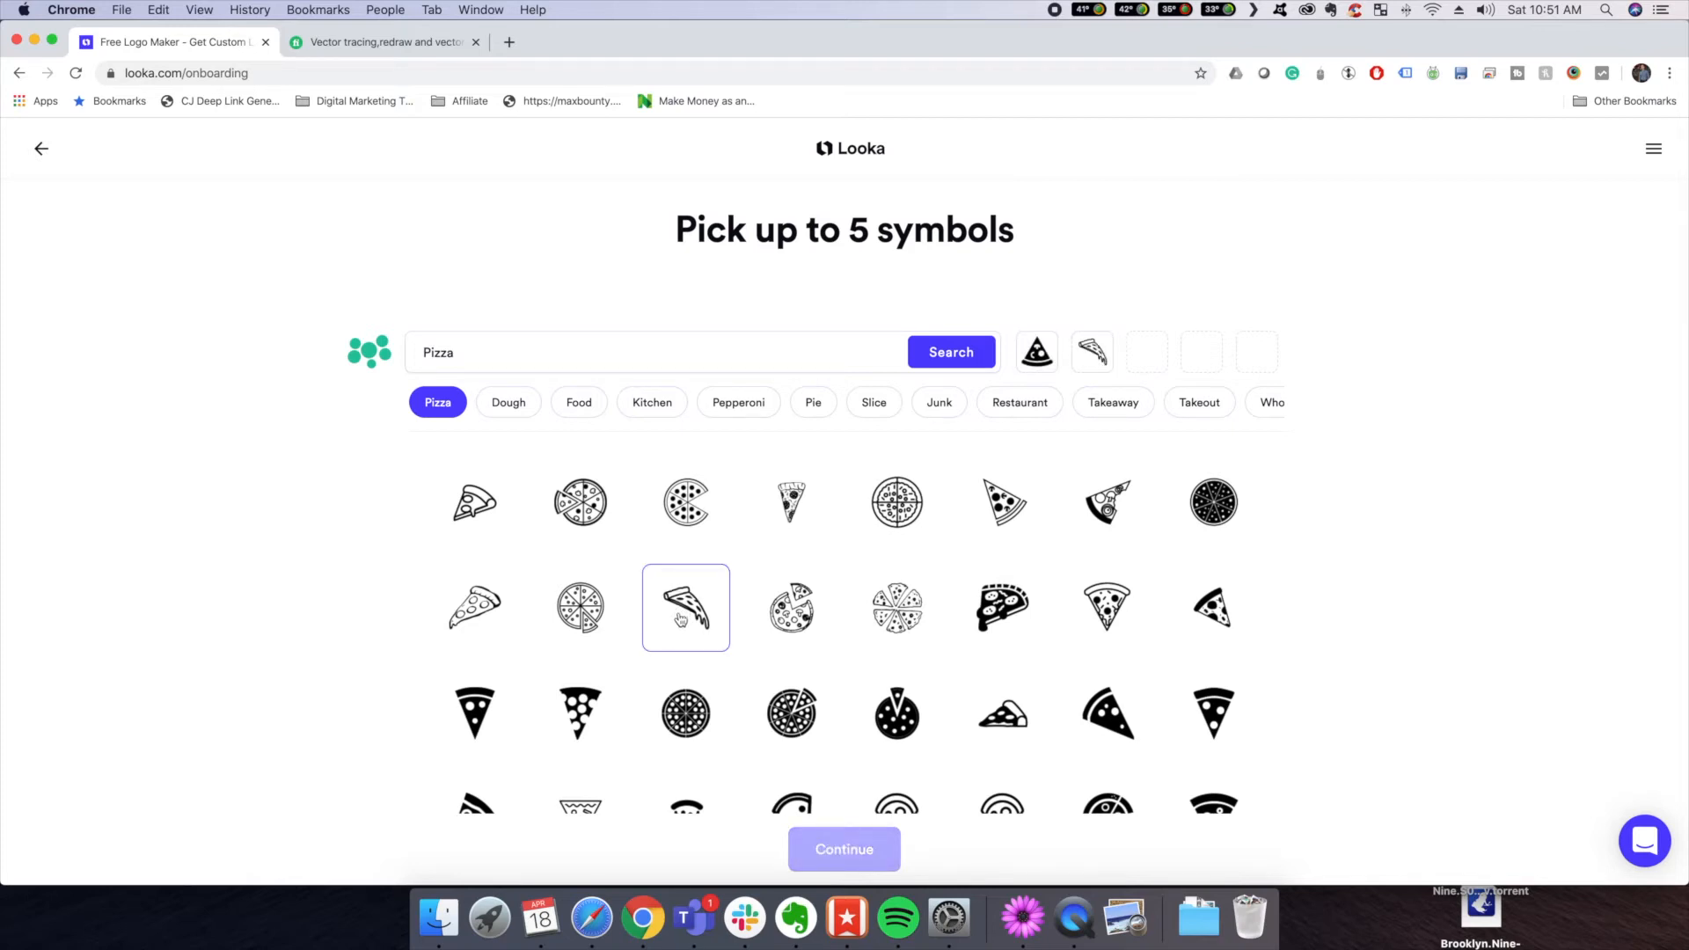
- Search the symbols for "blog" and look through the resulting icons
{"action": "left_click", "coordinate": [420, 336]}
{"action": "double_click", "coordinate": [408, 350]}
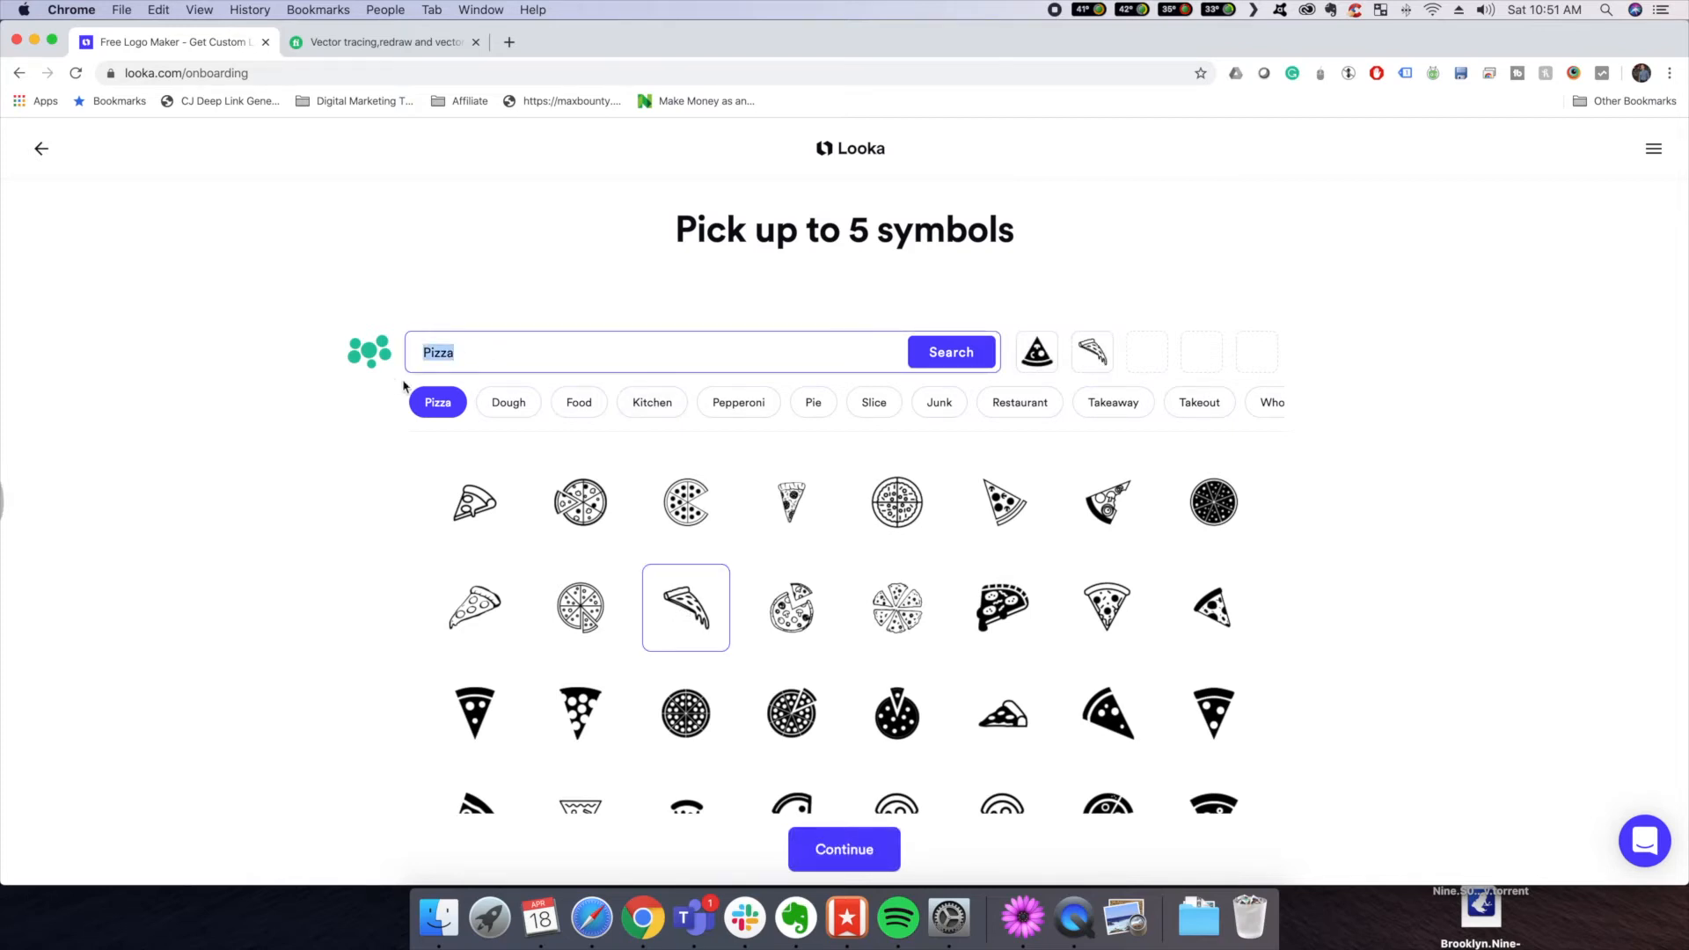
{"action": "type", "text": "blog"}
{"action": "key", "text": "Return"}
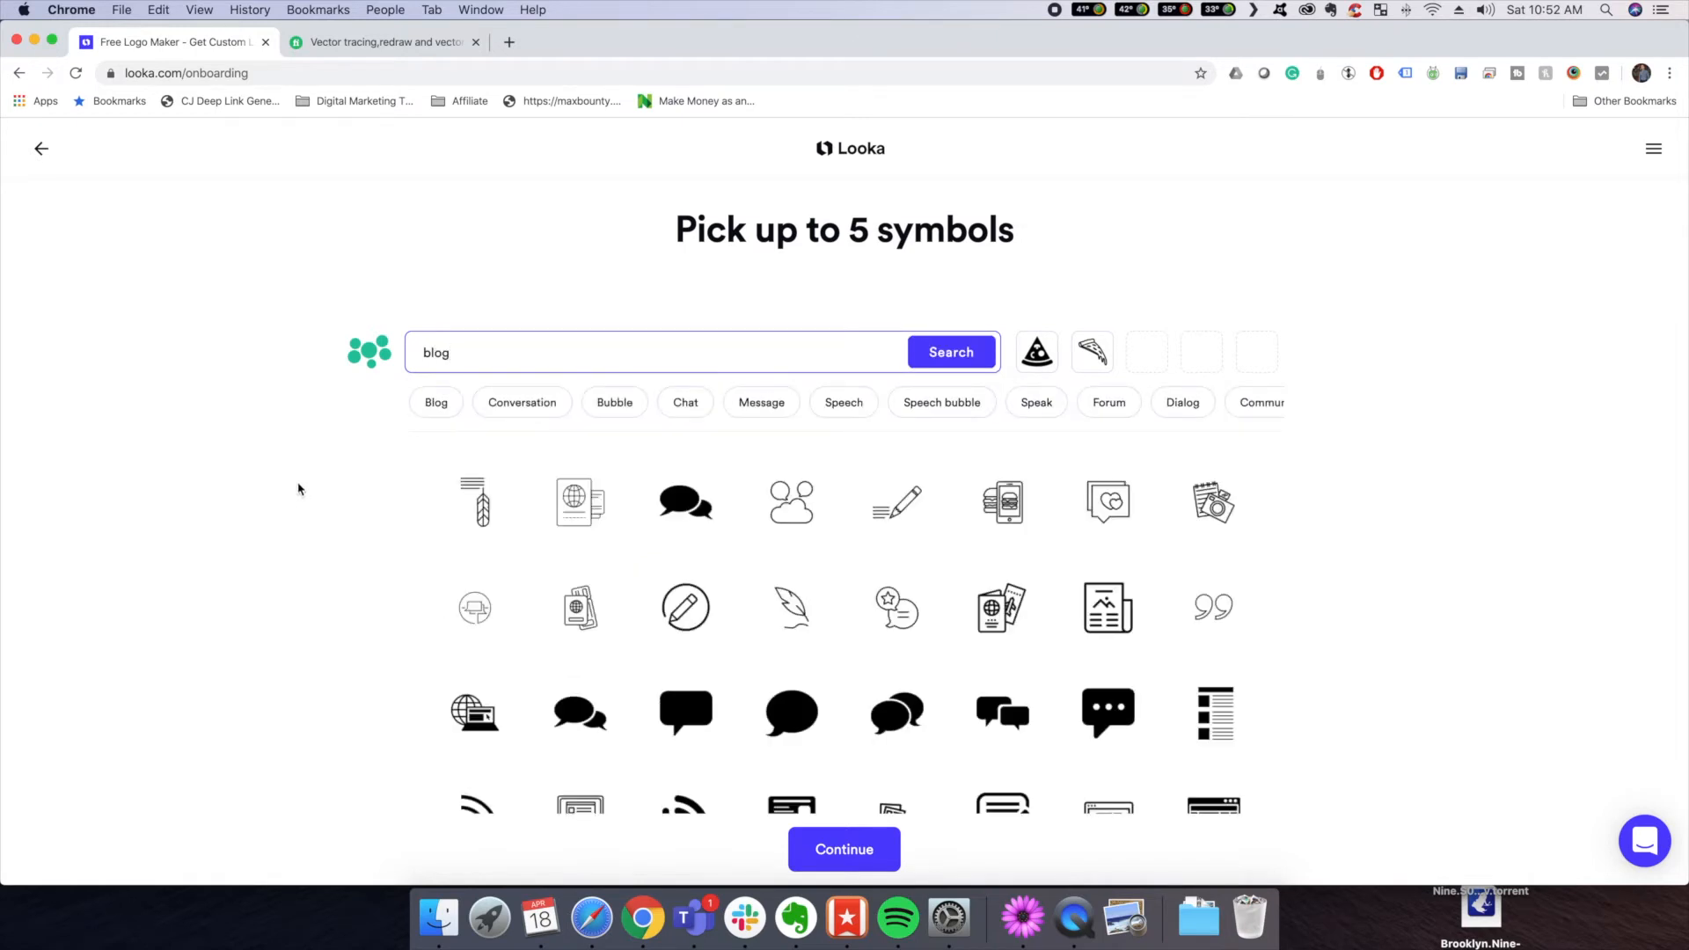
{"action": "scroll", "coordinate": [777, 646], "scroll_direction": "down", "scroll_amount": 10}
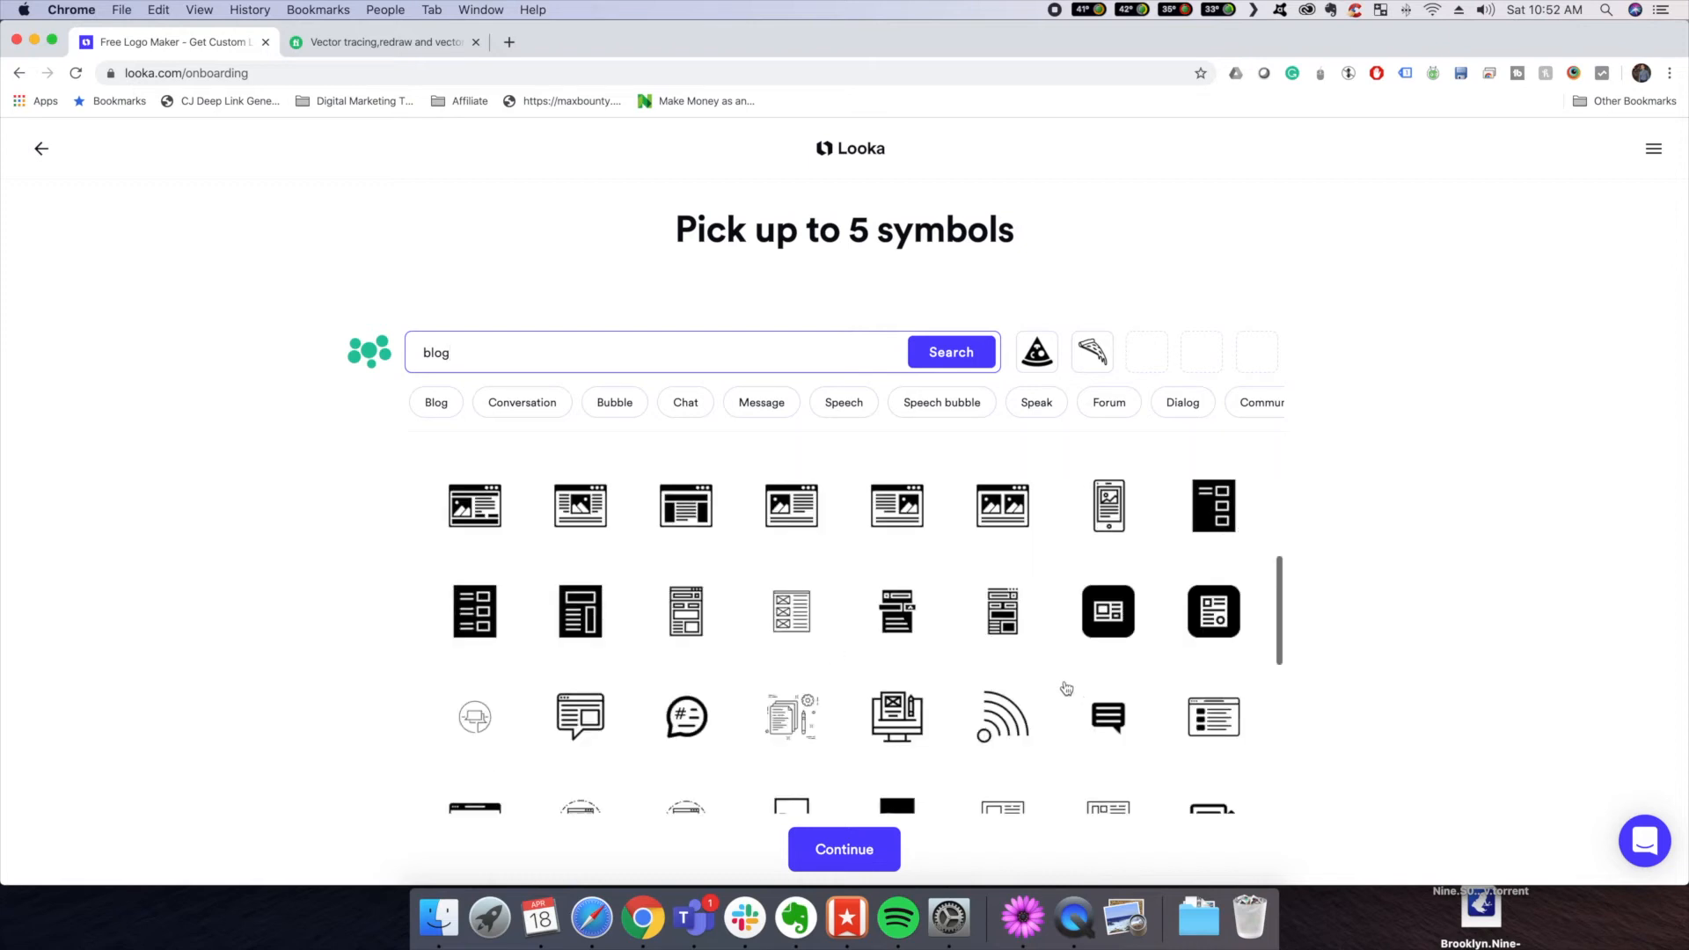
{"action": "scroll", "coordinate": [1066, 688], "scroll_direction": "down", "scroll_amount": 10}
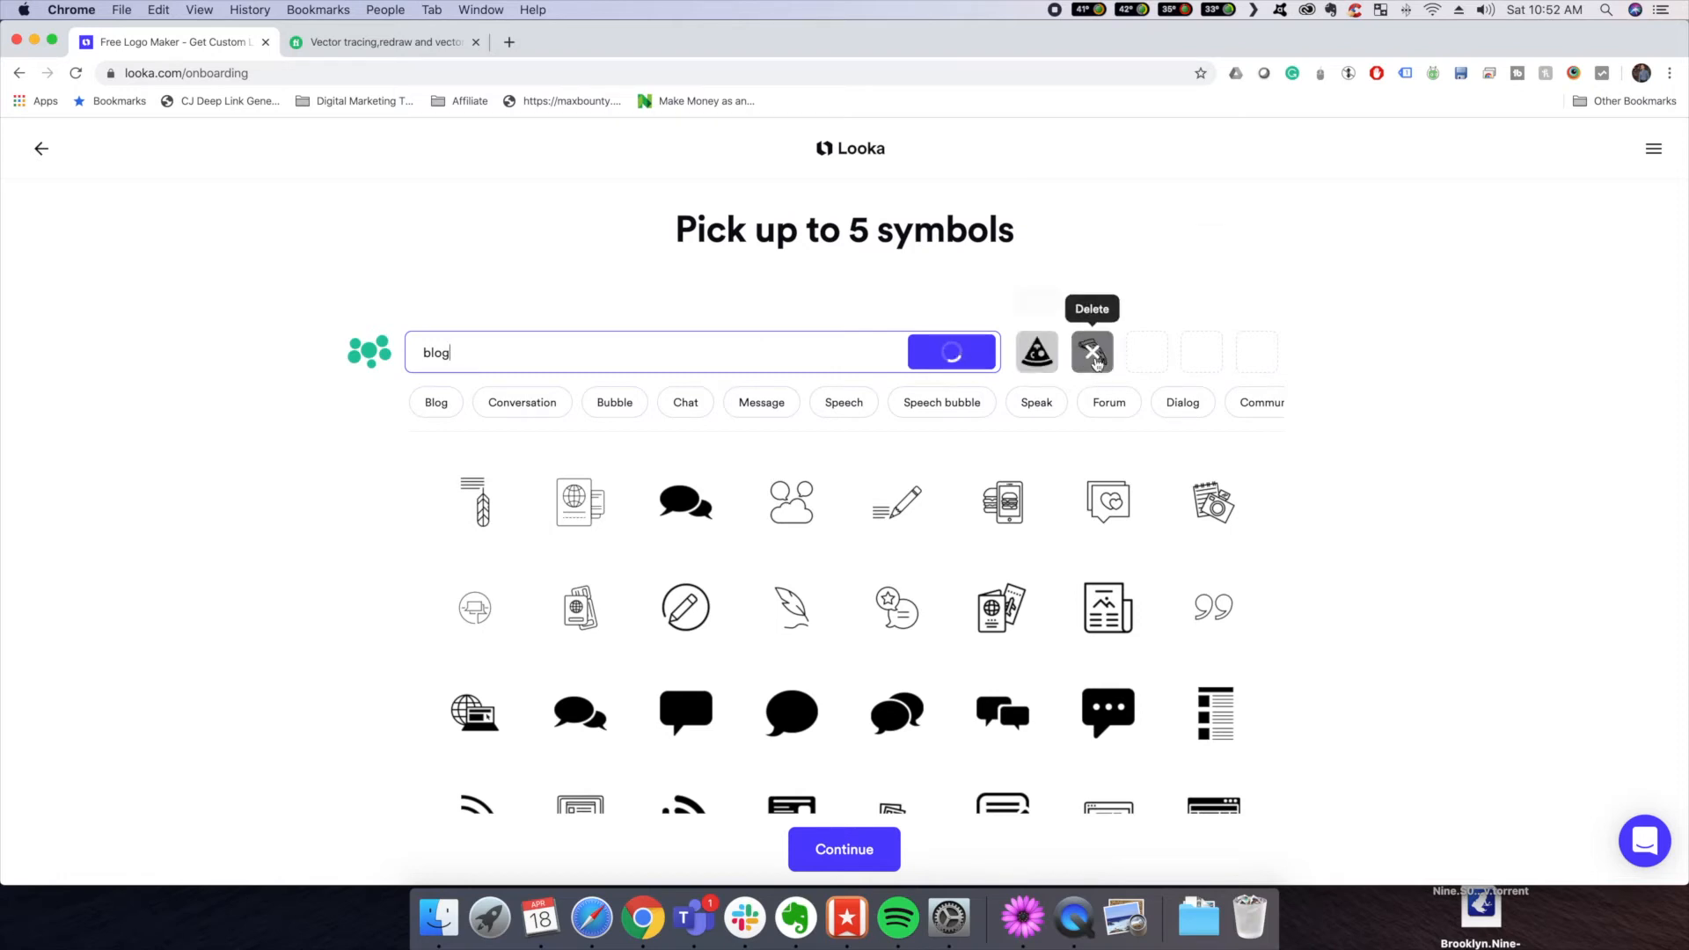
- Continue with the two chosen pizza symbols, go through the generated logo designs and load more of them
{"action": "left_click", "coordinate": [844, 849]}
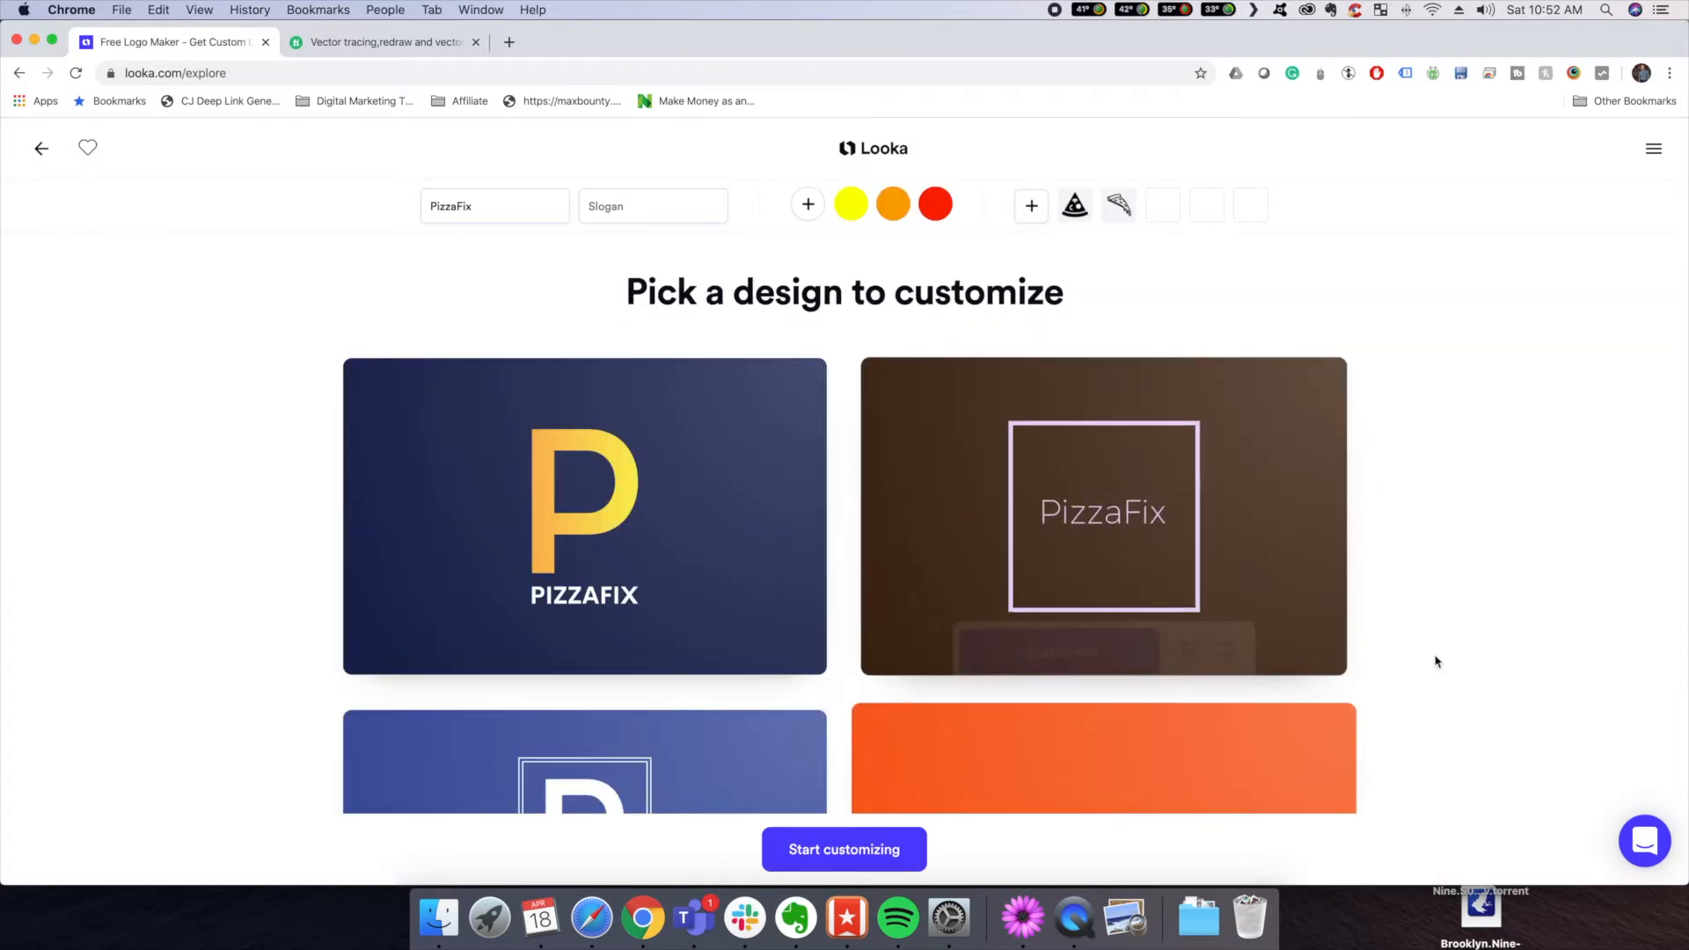
{"action": "scroll", "coordinate": [1544, 678], "scroll_direction": "down", "scroll_amount": 2}
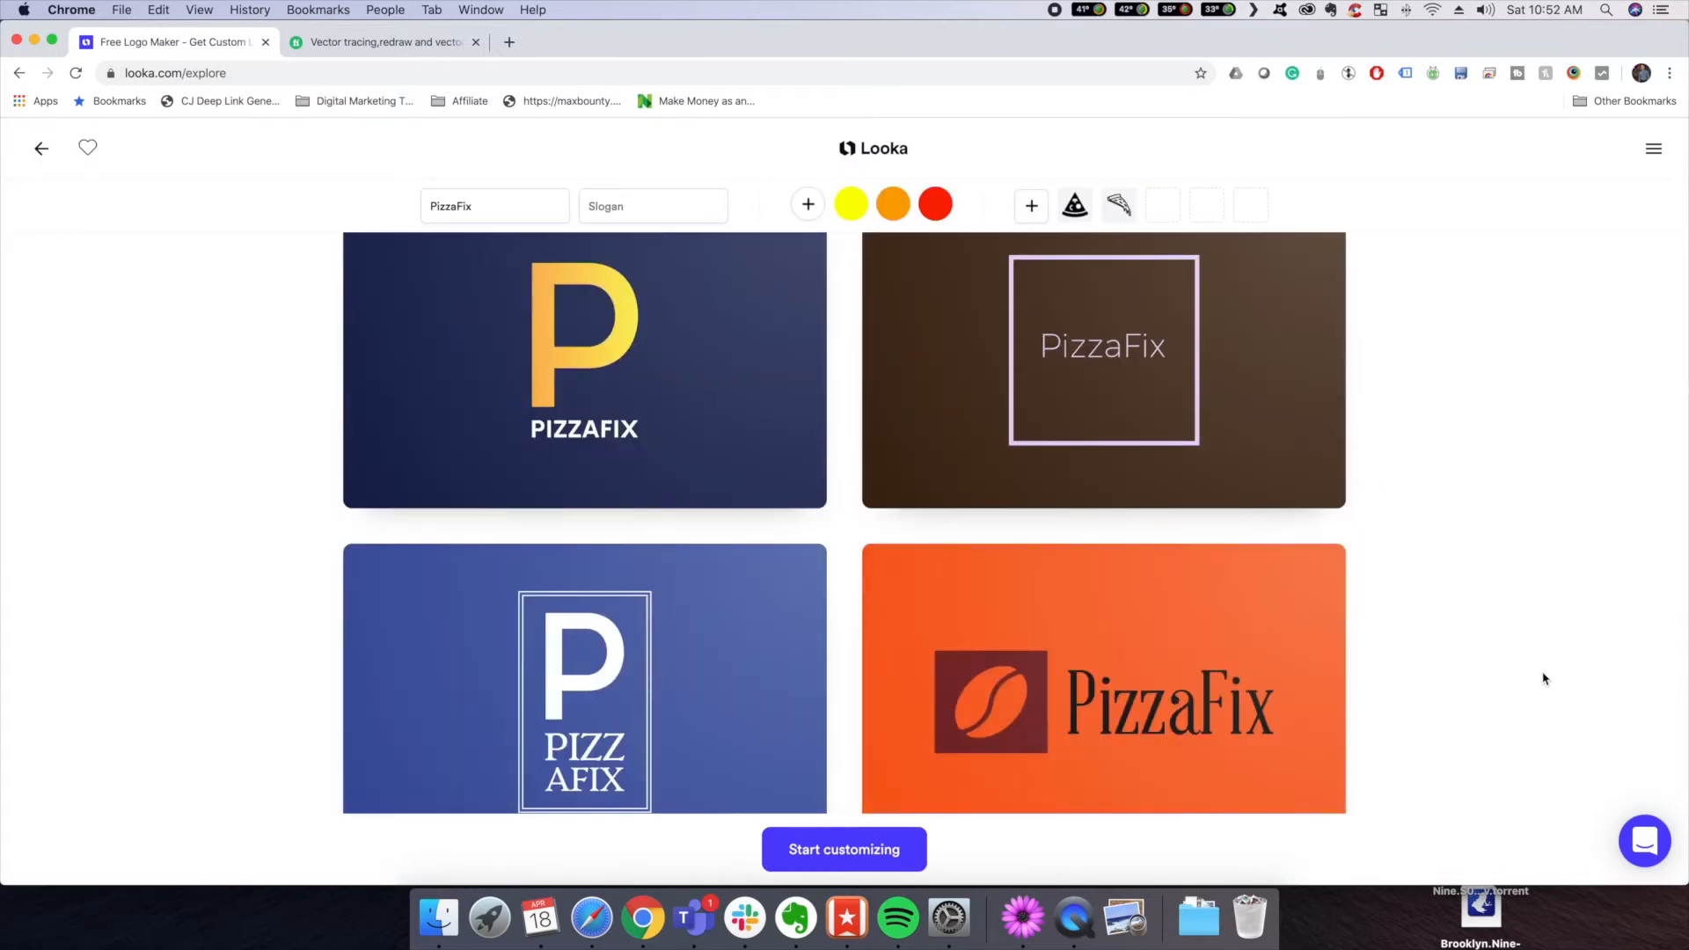
{"action": "scroll", "coordinate": [1541, 678], "scroll_direction": "down", "scroll_amount": 8}
{"action": "scroll", "coordinate": [1541, 679], "scroll_direction": "down", "scroll_amount": 10}
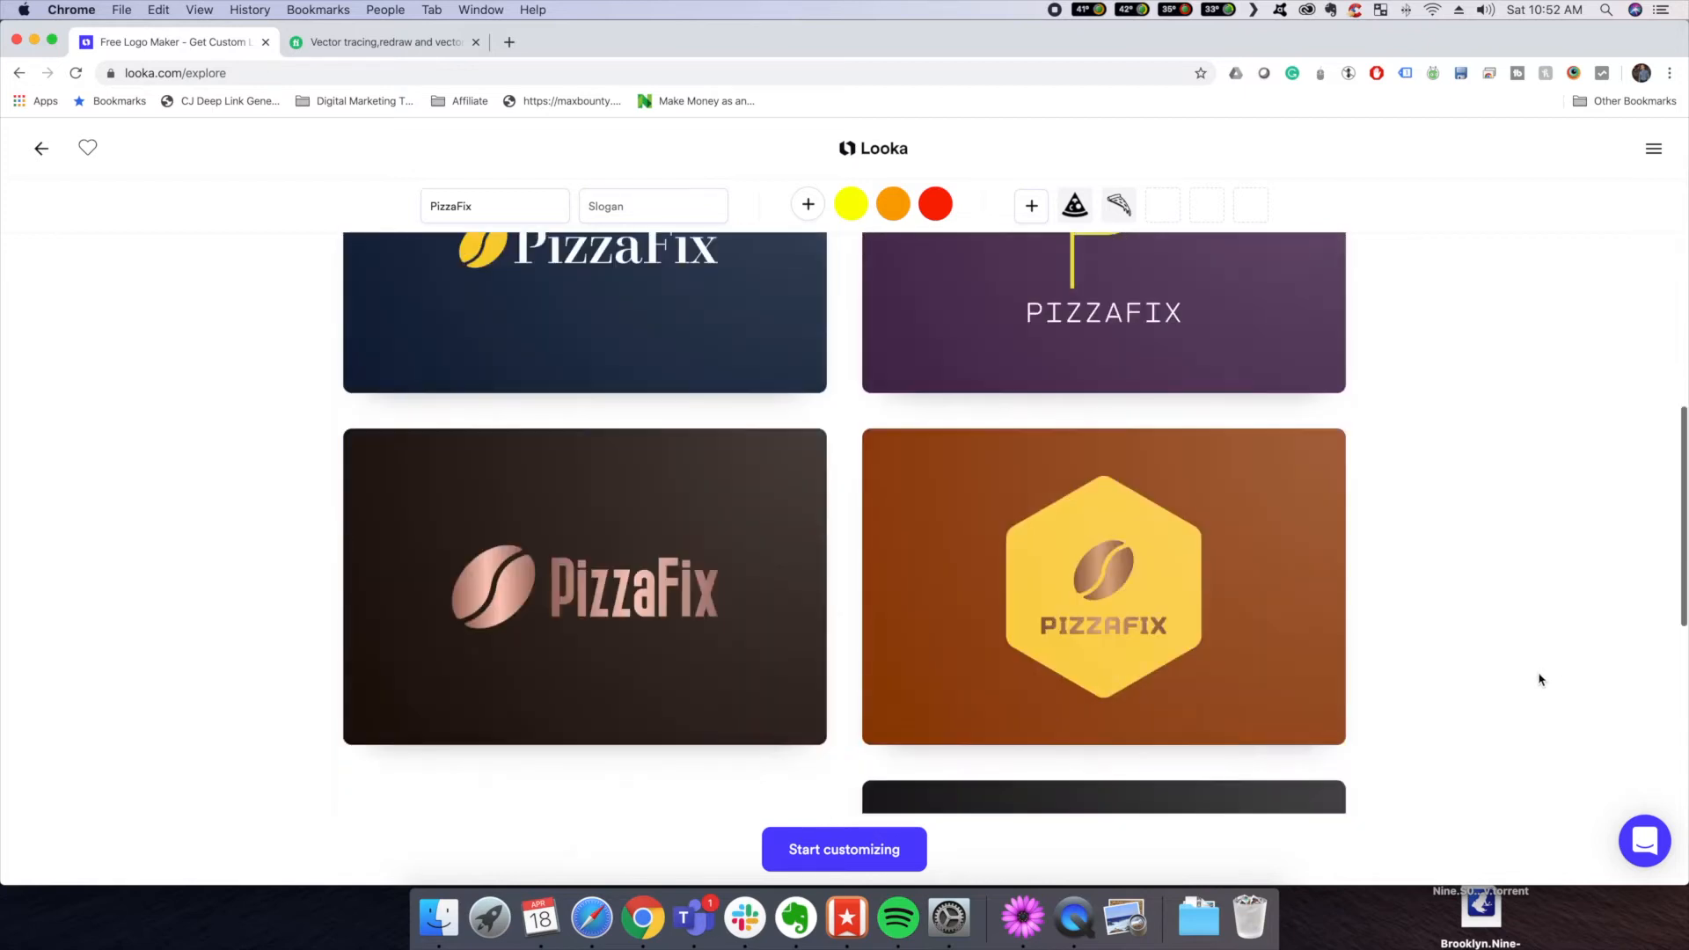
{"action": "scroll", "coordinate": [1541, 679], "scroll_direction": "down", "scroll_amount": 4}
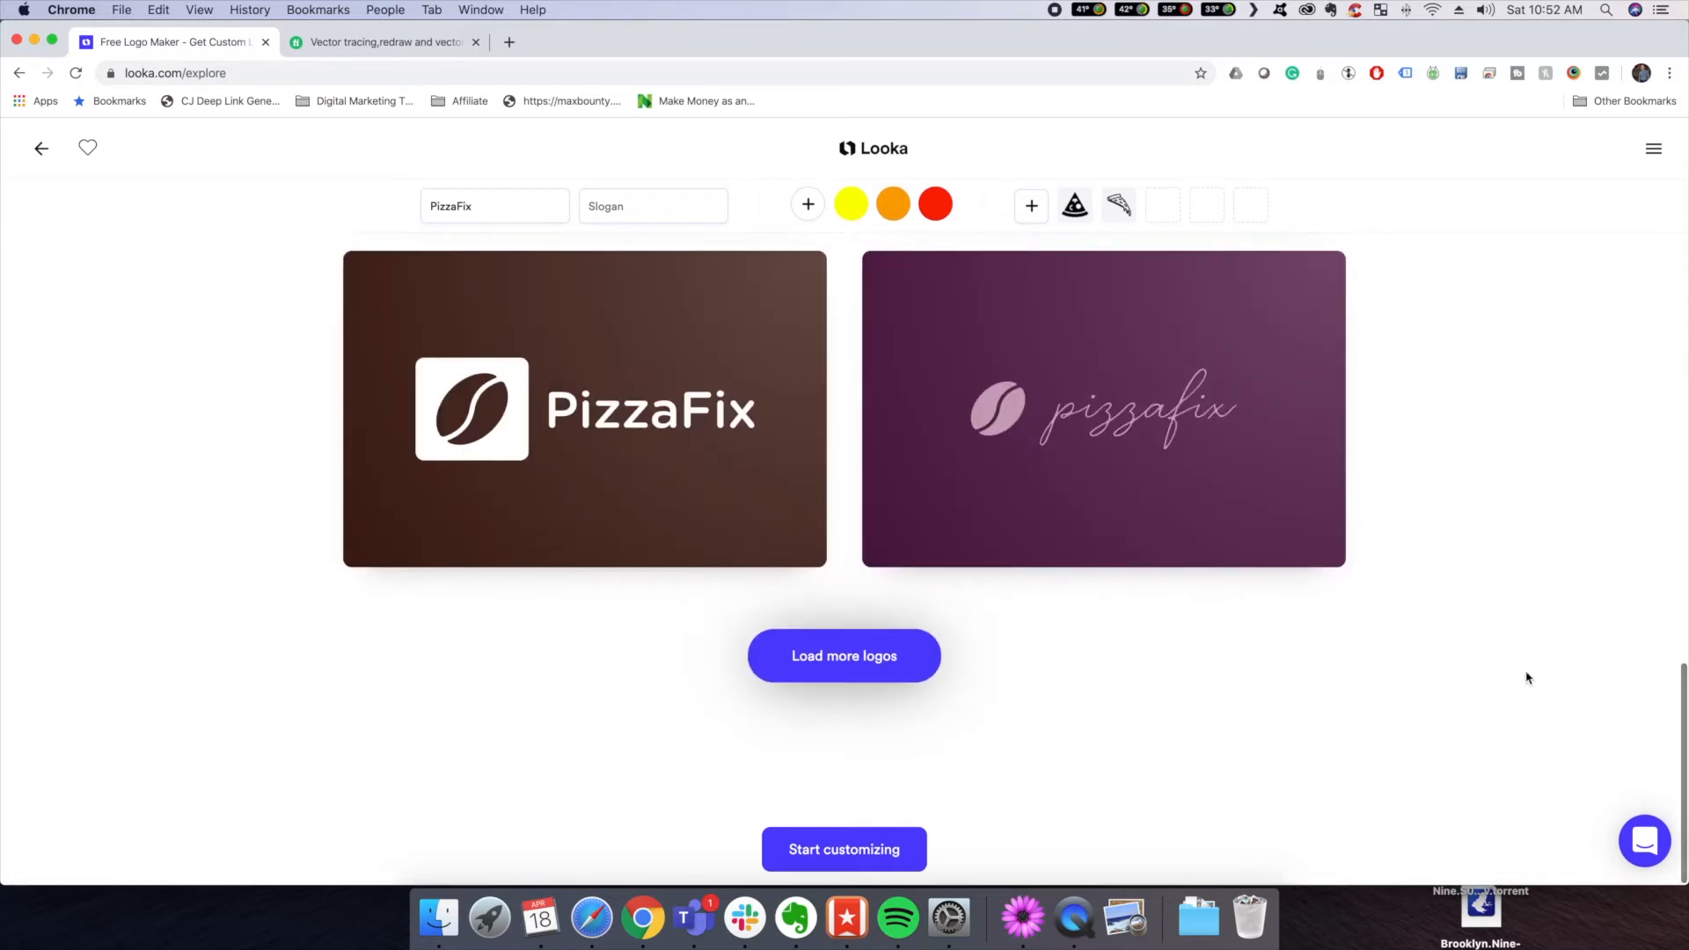
{"action": "left_click", "coordinate": [871, 656]}
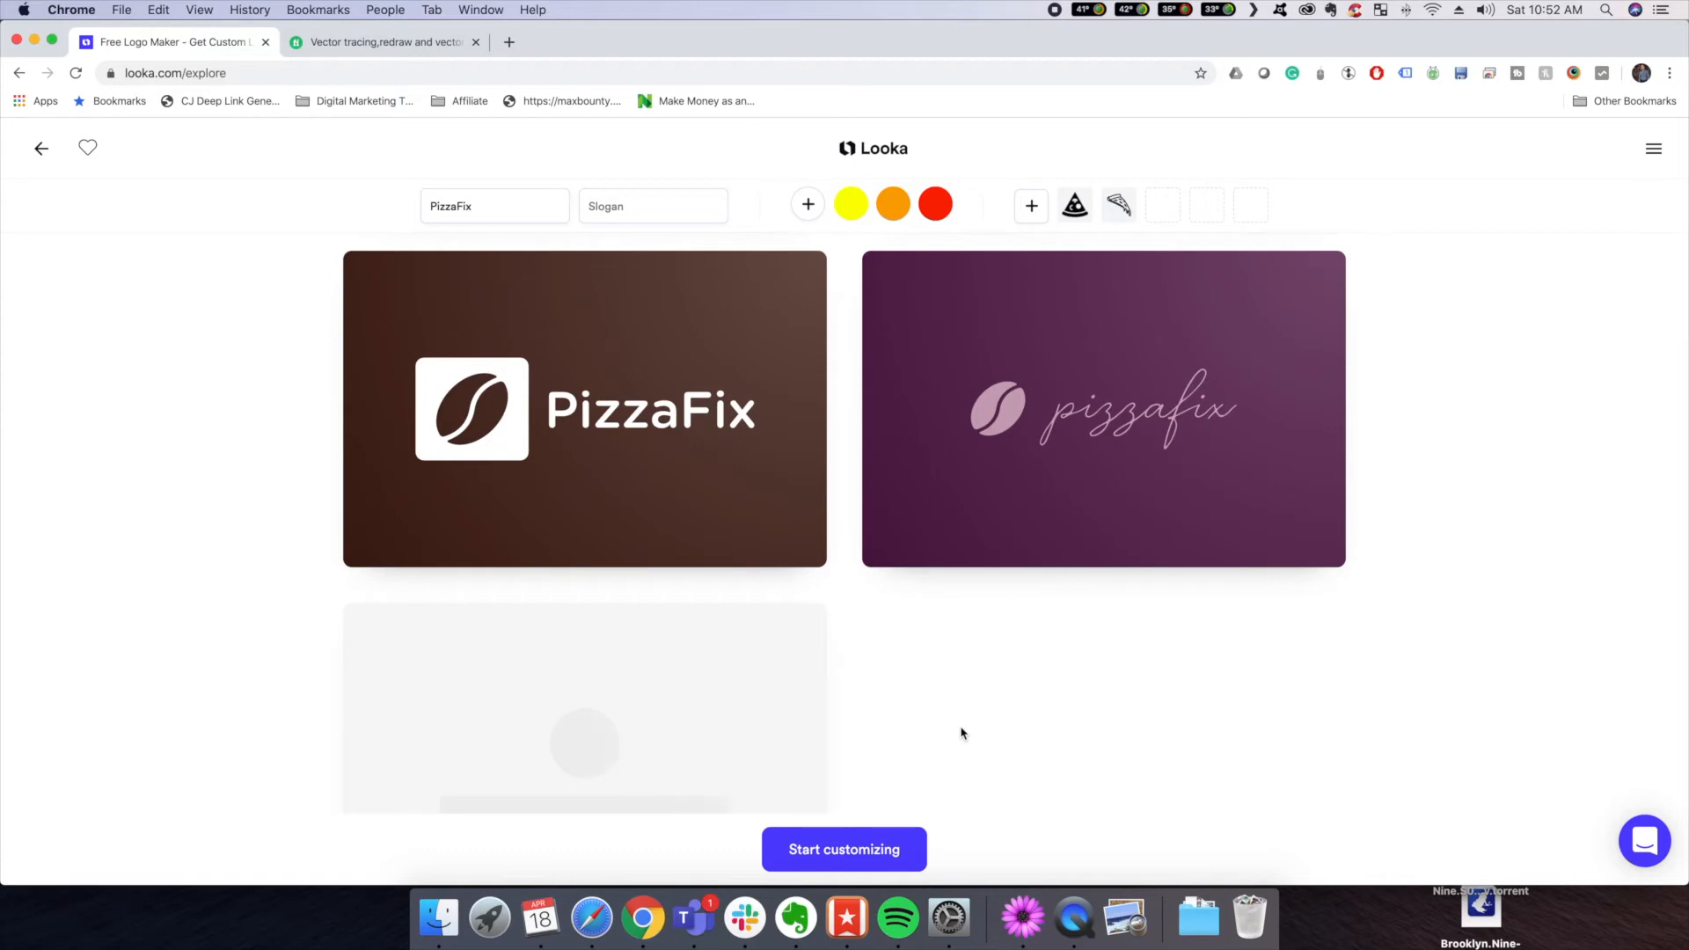
- Look through the additional logo designs for ones that use the chosen pizza slice symbols
{"action": "scroll", "coordinate": [967, 730], "scroll_direction": "down", "scroll_amount": 3}
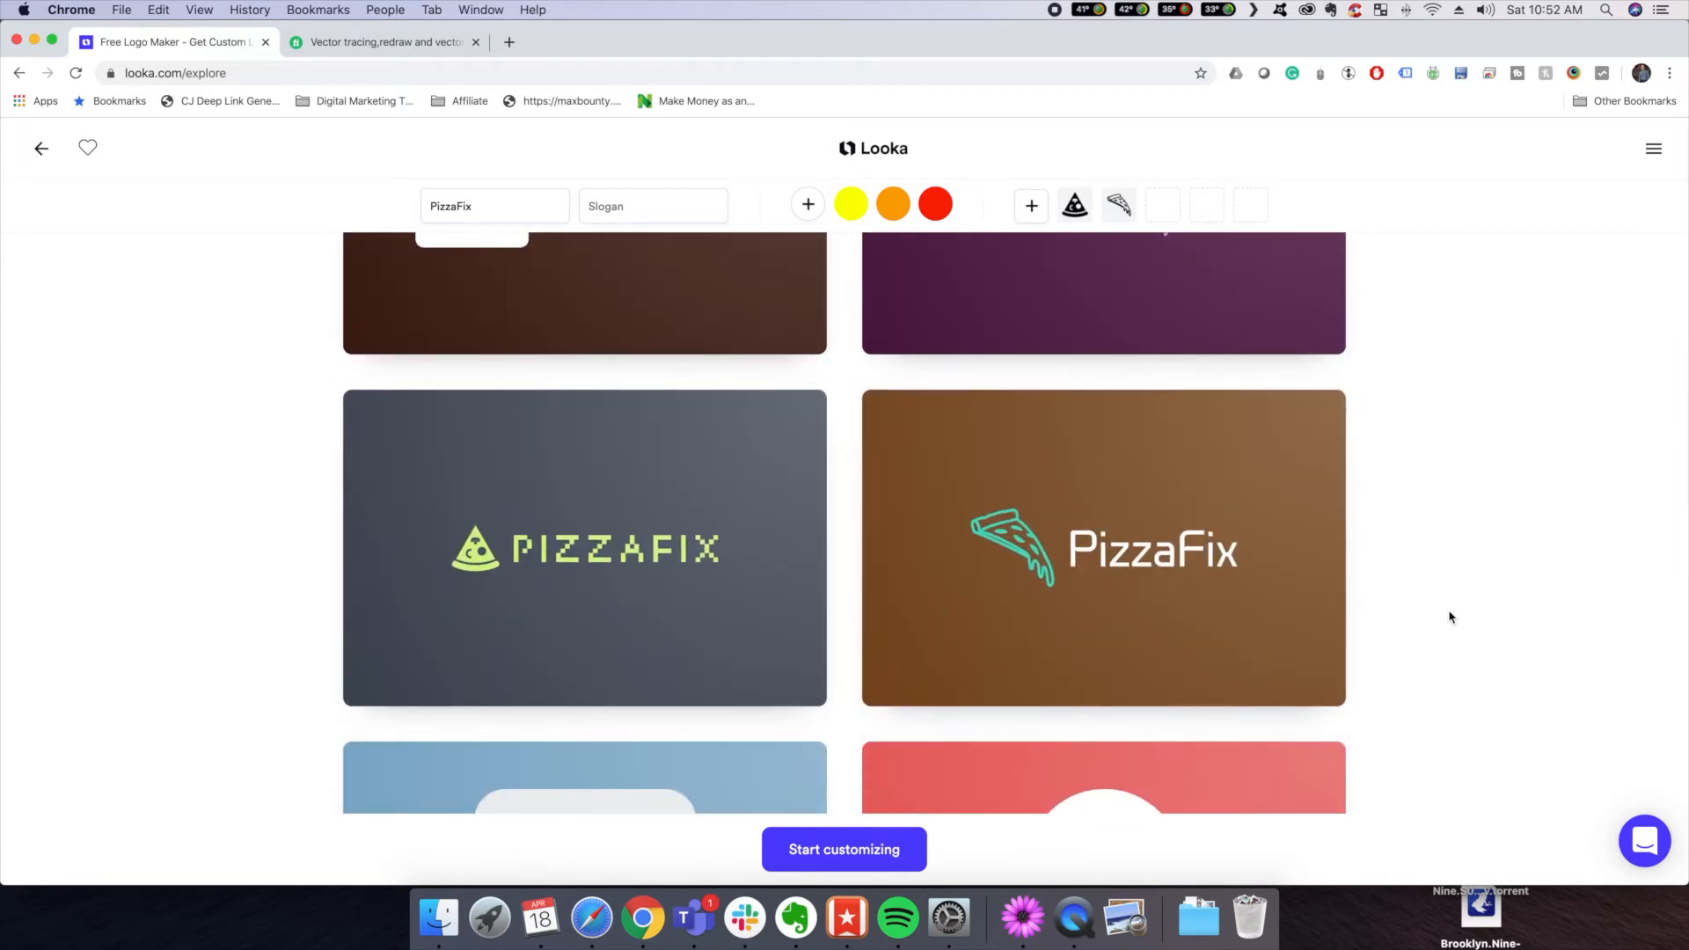
{"action": "scroll", "coordinate": [1451, 617], "scroll_direction": "down", "scroll_amount": 2}
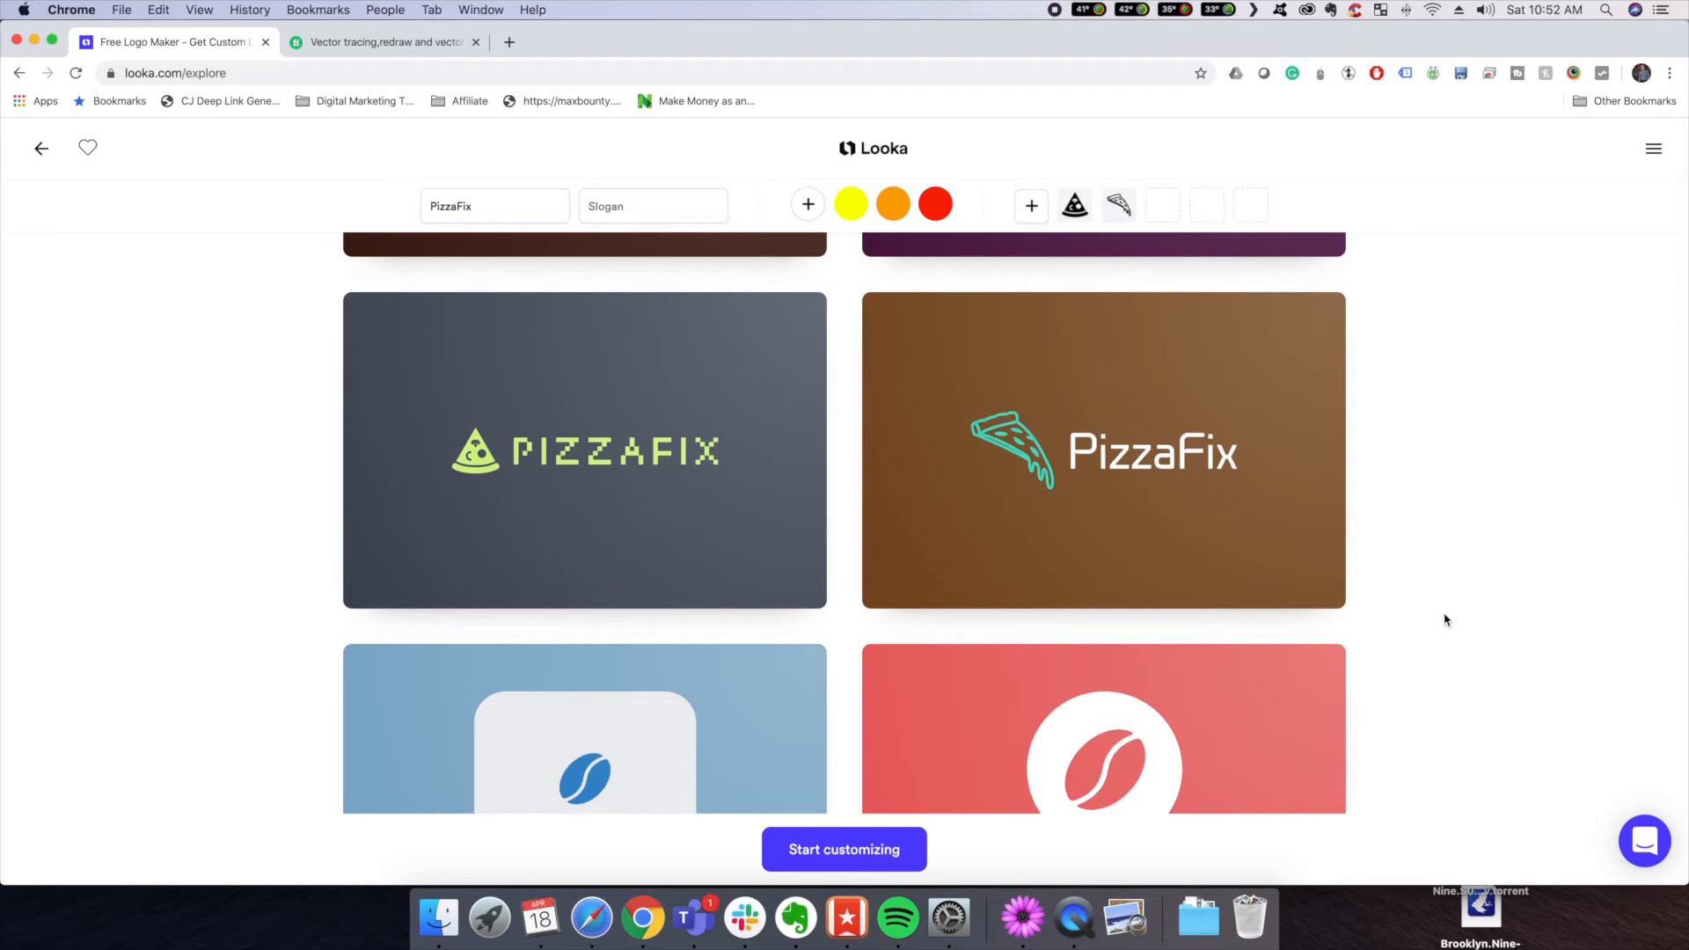
{"action": "mouse_move", "coordinate": [591, 509]}
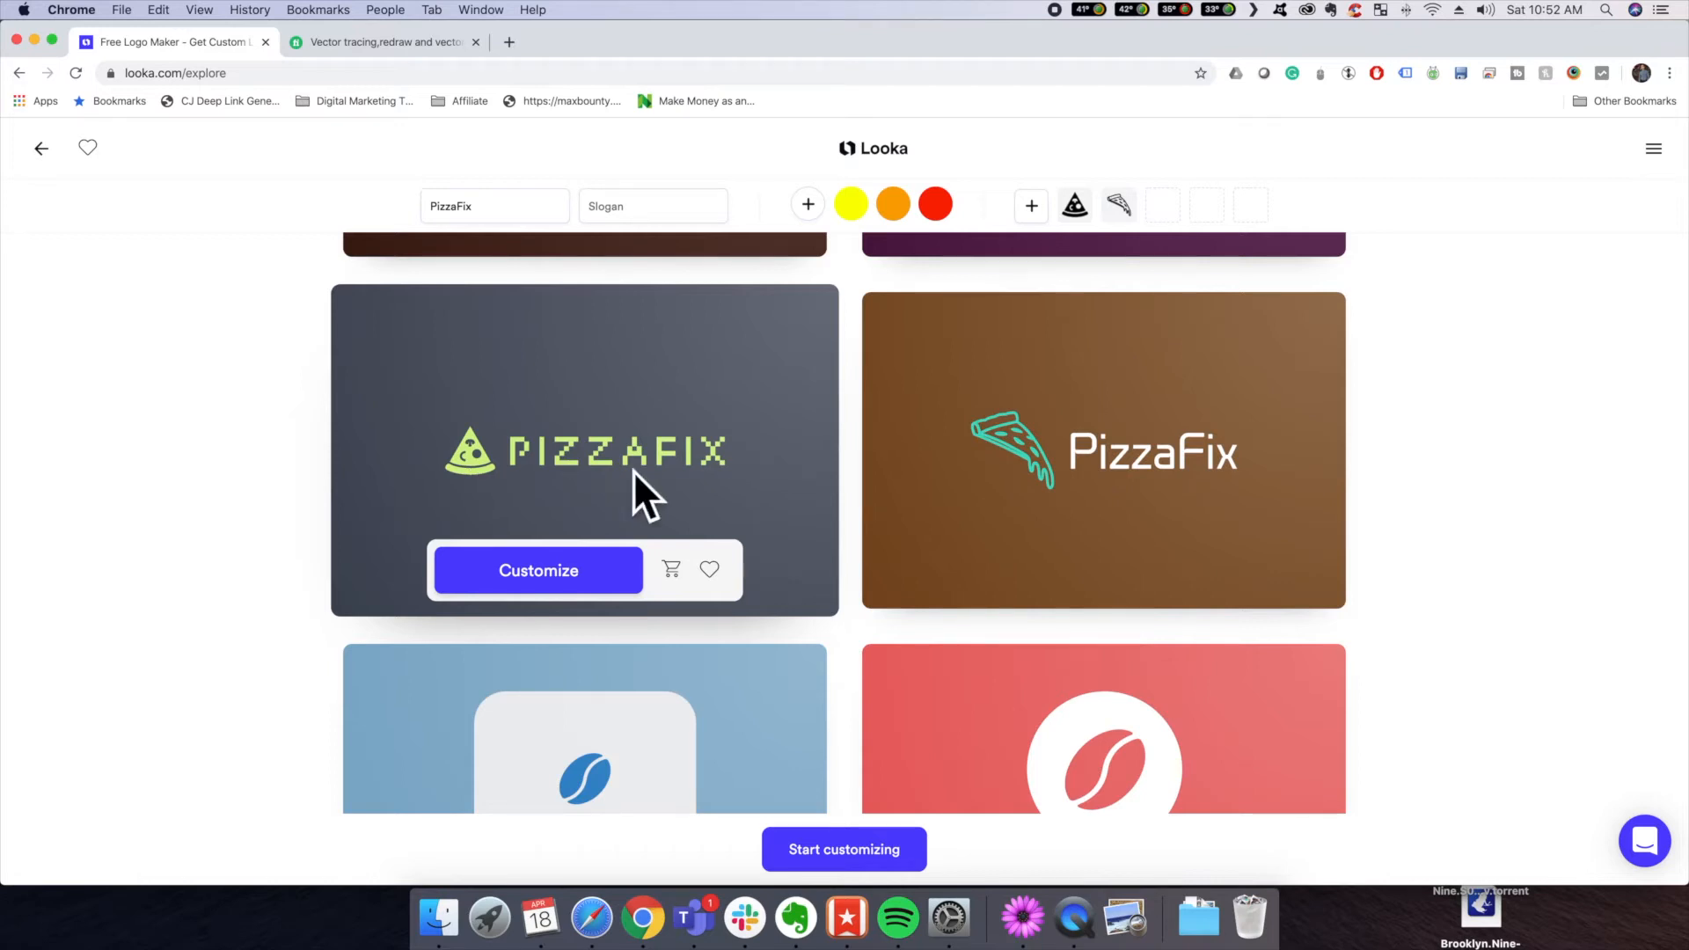
{"action": "scroll", "coordinate": [1531, 634], "scroll_direction": "down", "scroll_amount": 7}
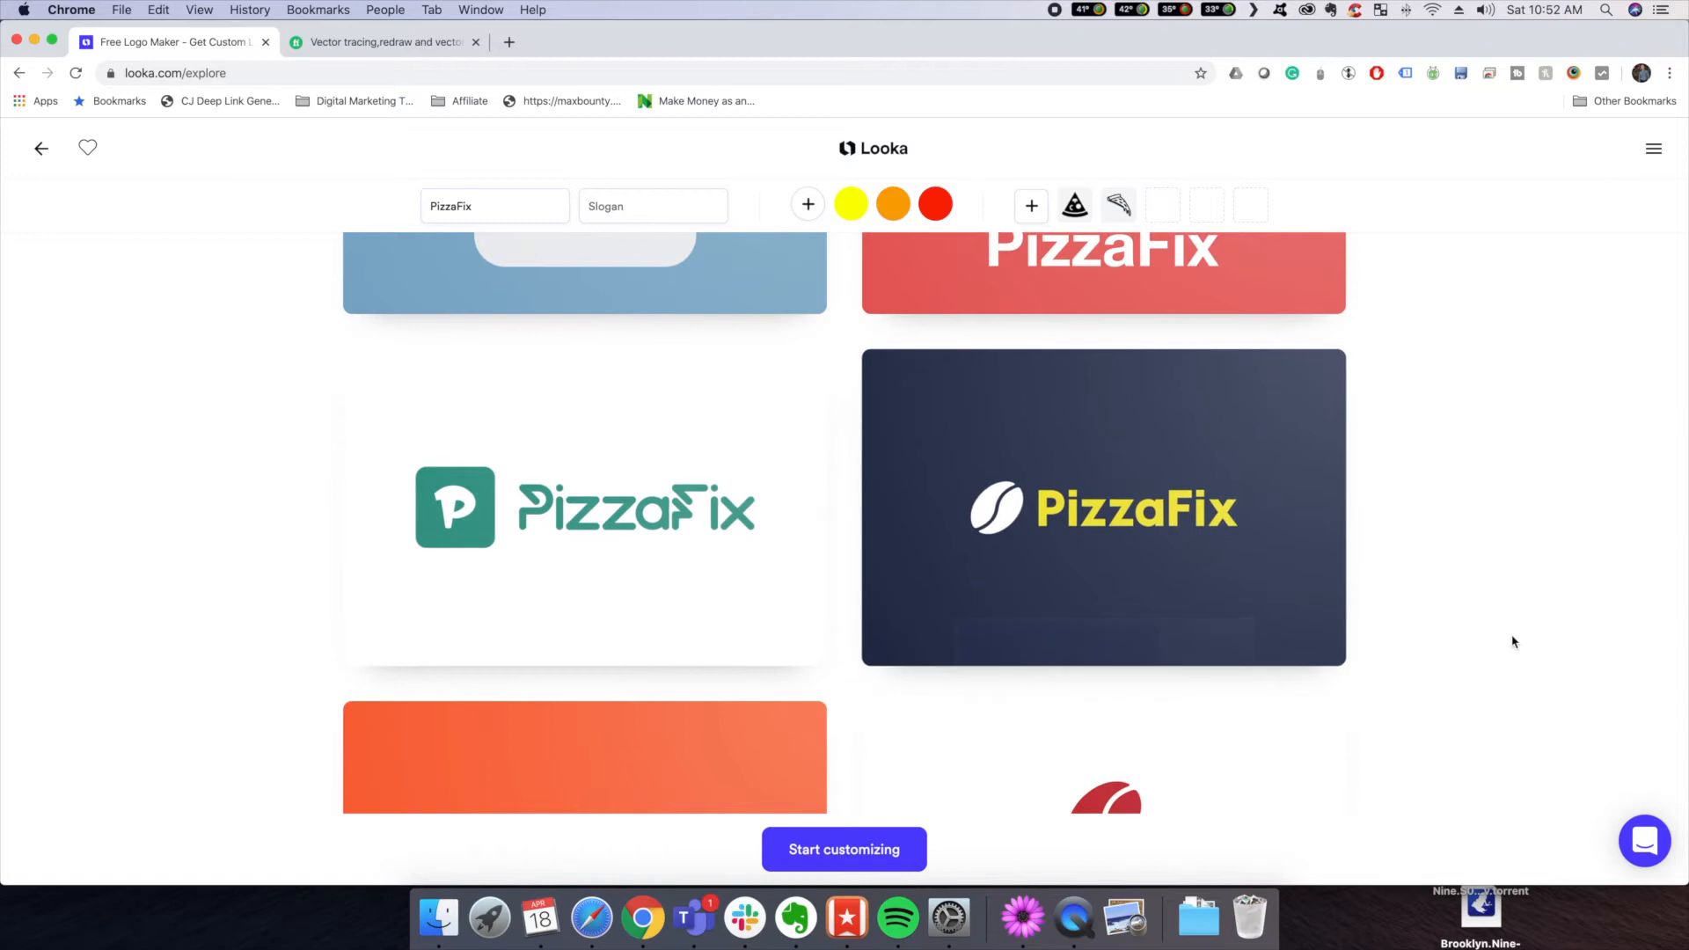
{"action": "scroll", "coordinate": [1509, 642], "scroll_direction": "down", "scroll_amount": 4}
{"action": "scroll", "coordinate": [1504, 642], "scroll_direction": "down", "scroll_amount": 6}
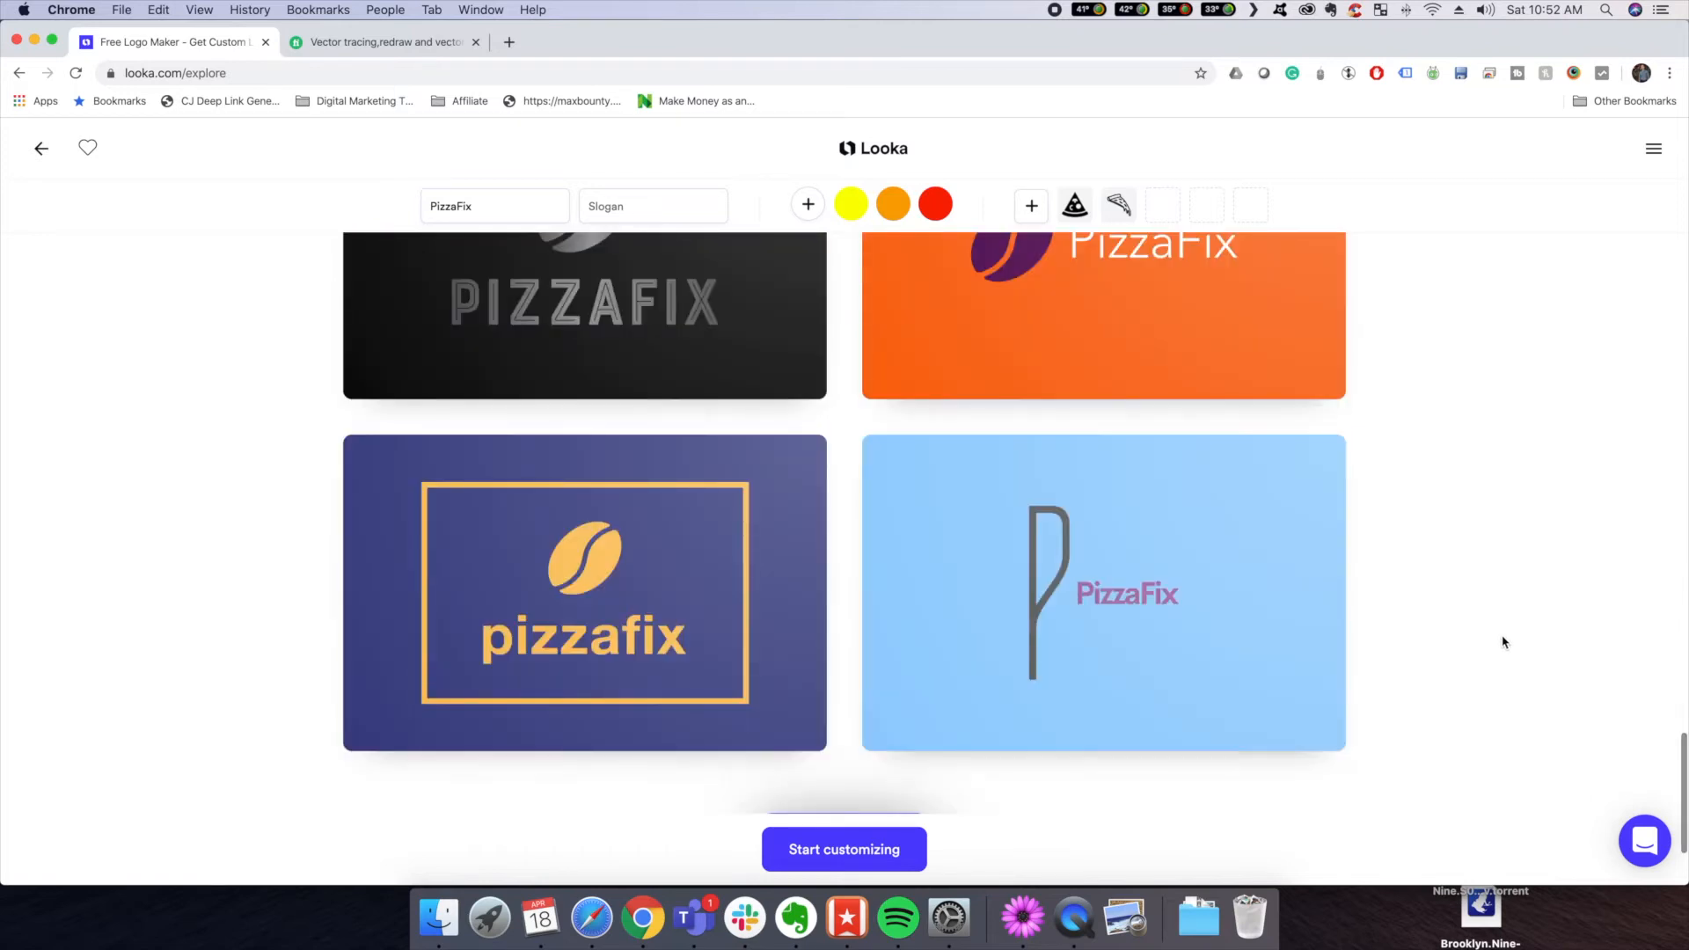
{"action": "scroll", "coordinate": [1501, 642], "scroll_direction": "down", "scroll_amount": 2}
{"action": "scroll", "coordinate": [1501, 642], "scroll_direction": "up", "scroll_amount": 15}
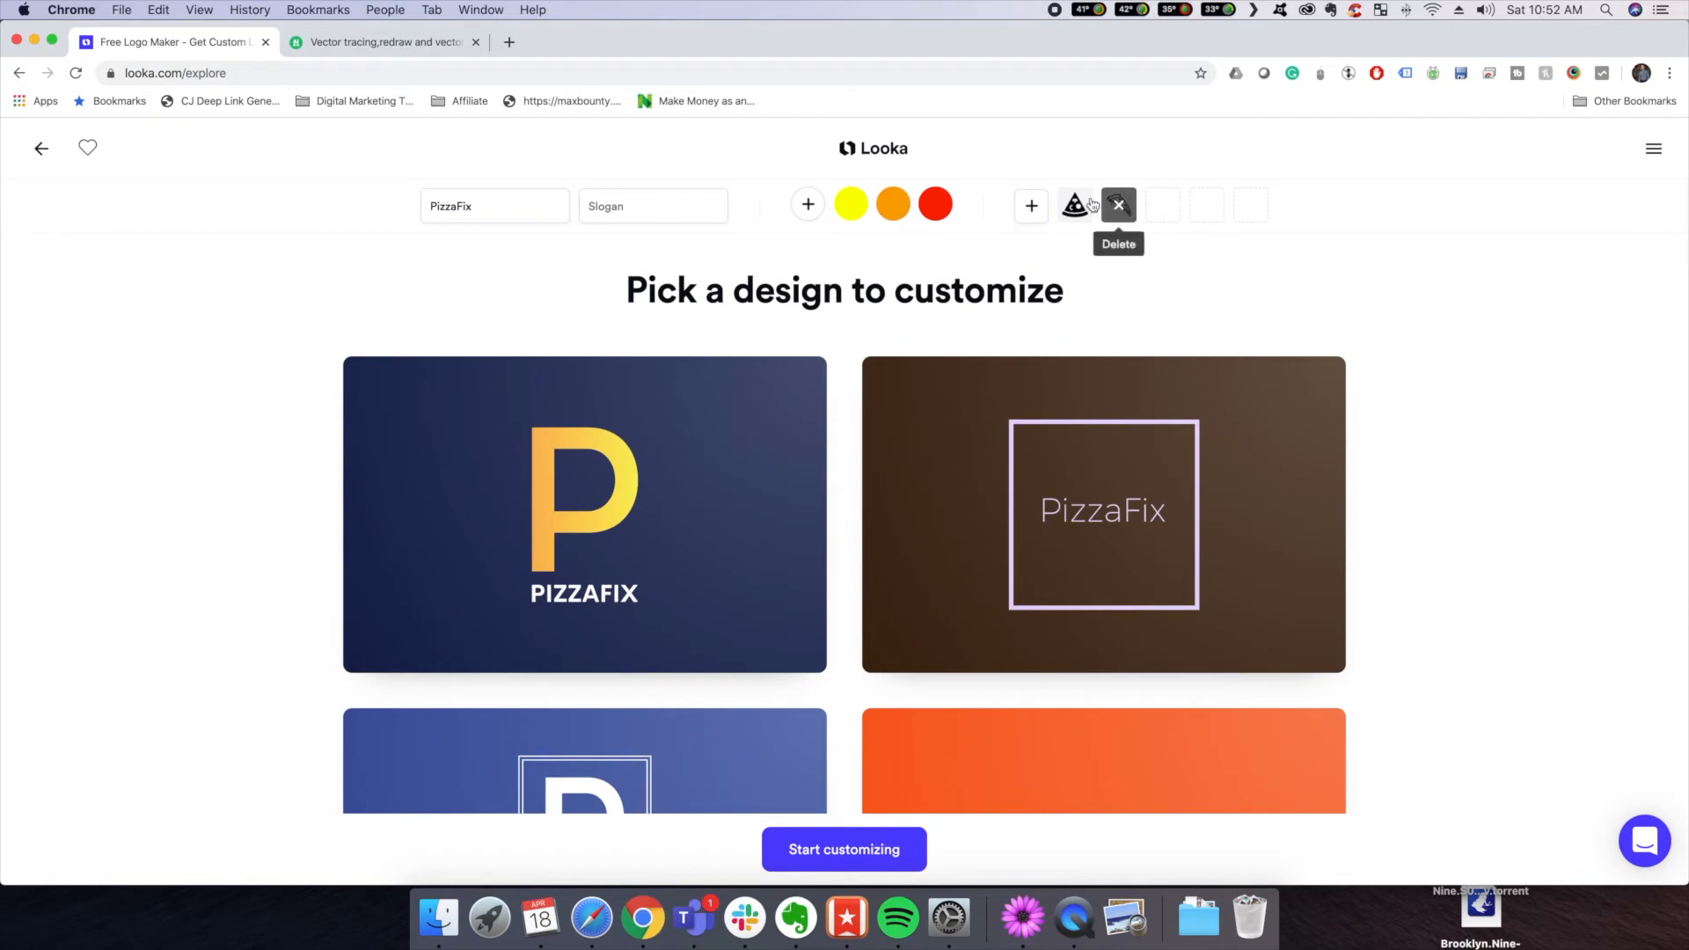
- Find the grey design with the light green pizza slice and pixel-style PIZZAFIX lettering and open it for customizing
{"action": "scroll", "coordinate": [906, 352], "scroll_direction": "down", "scroll_amount": 12}
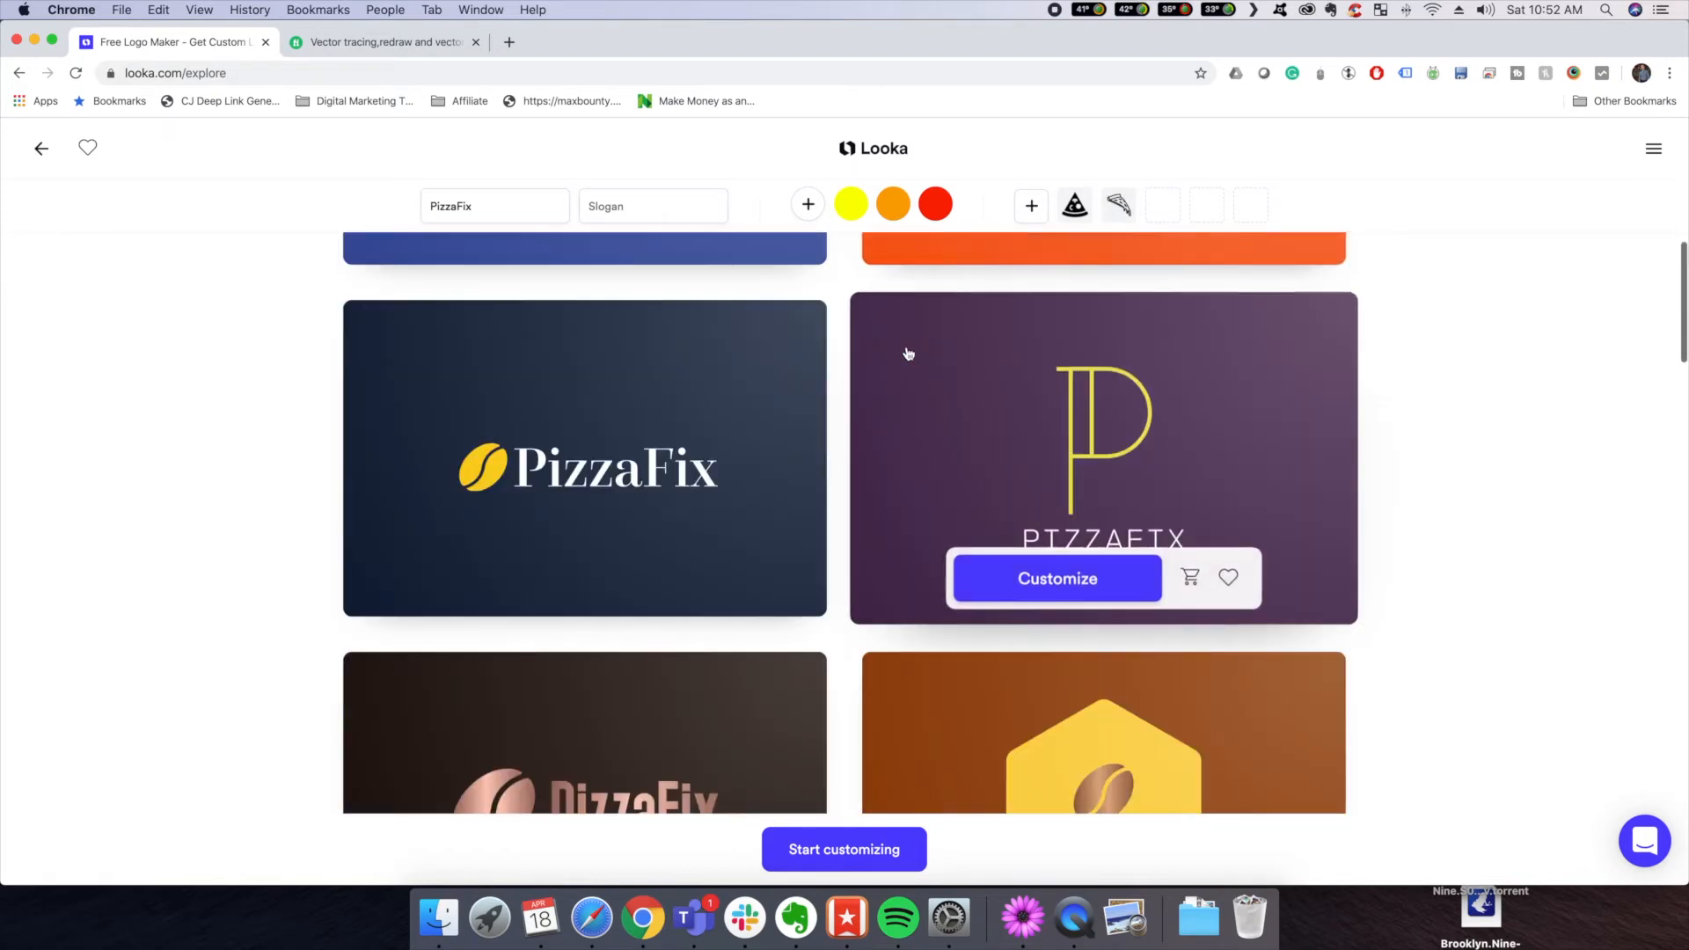
{"action": "scroll", "coordinate": [907, 354], "scroll_direction": "down", "scroll_amount": 5}
{"action": "scroll", "coordinate": [908, 354], "scroll_direction": "up", "scroll_amount": 3}
{"action": "scroll", "coordinate": [908, 353], "scroll_direction": "down", "scroll_amount": 4}
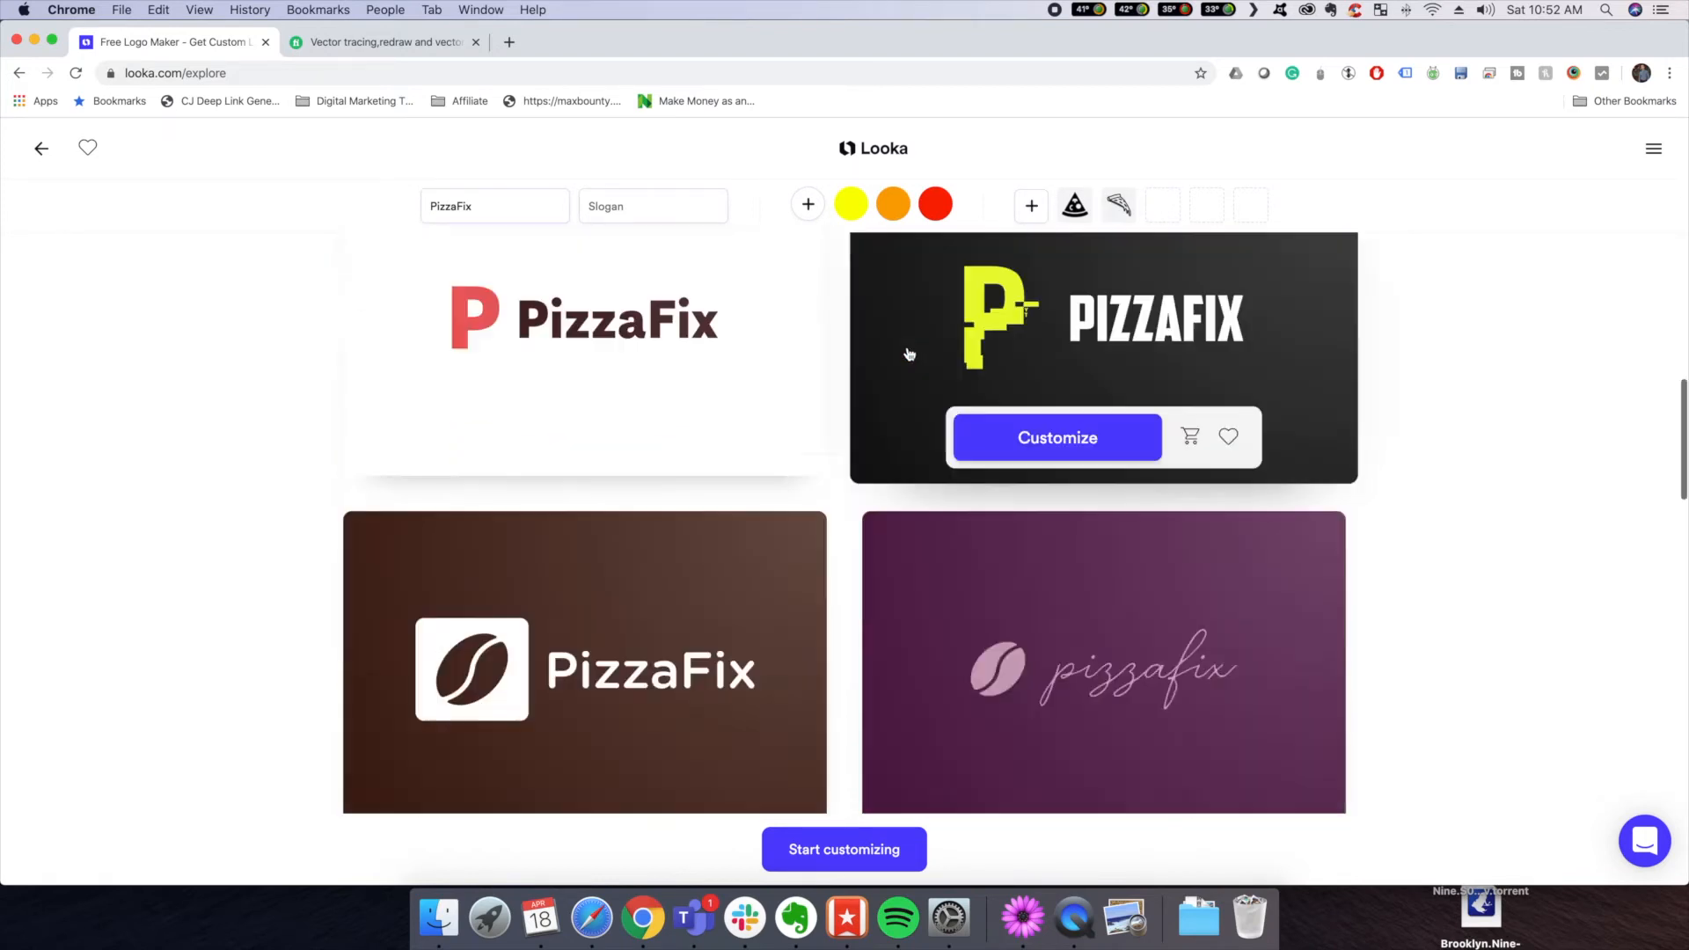
{"action": "scroll", "coordinate": [908, 353], "scroll_direction": "down", "scroll_amount": 4}
{"action": "left_click", "coordinate": [506, 585]}
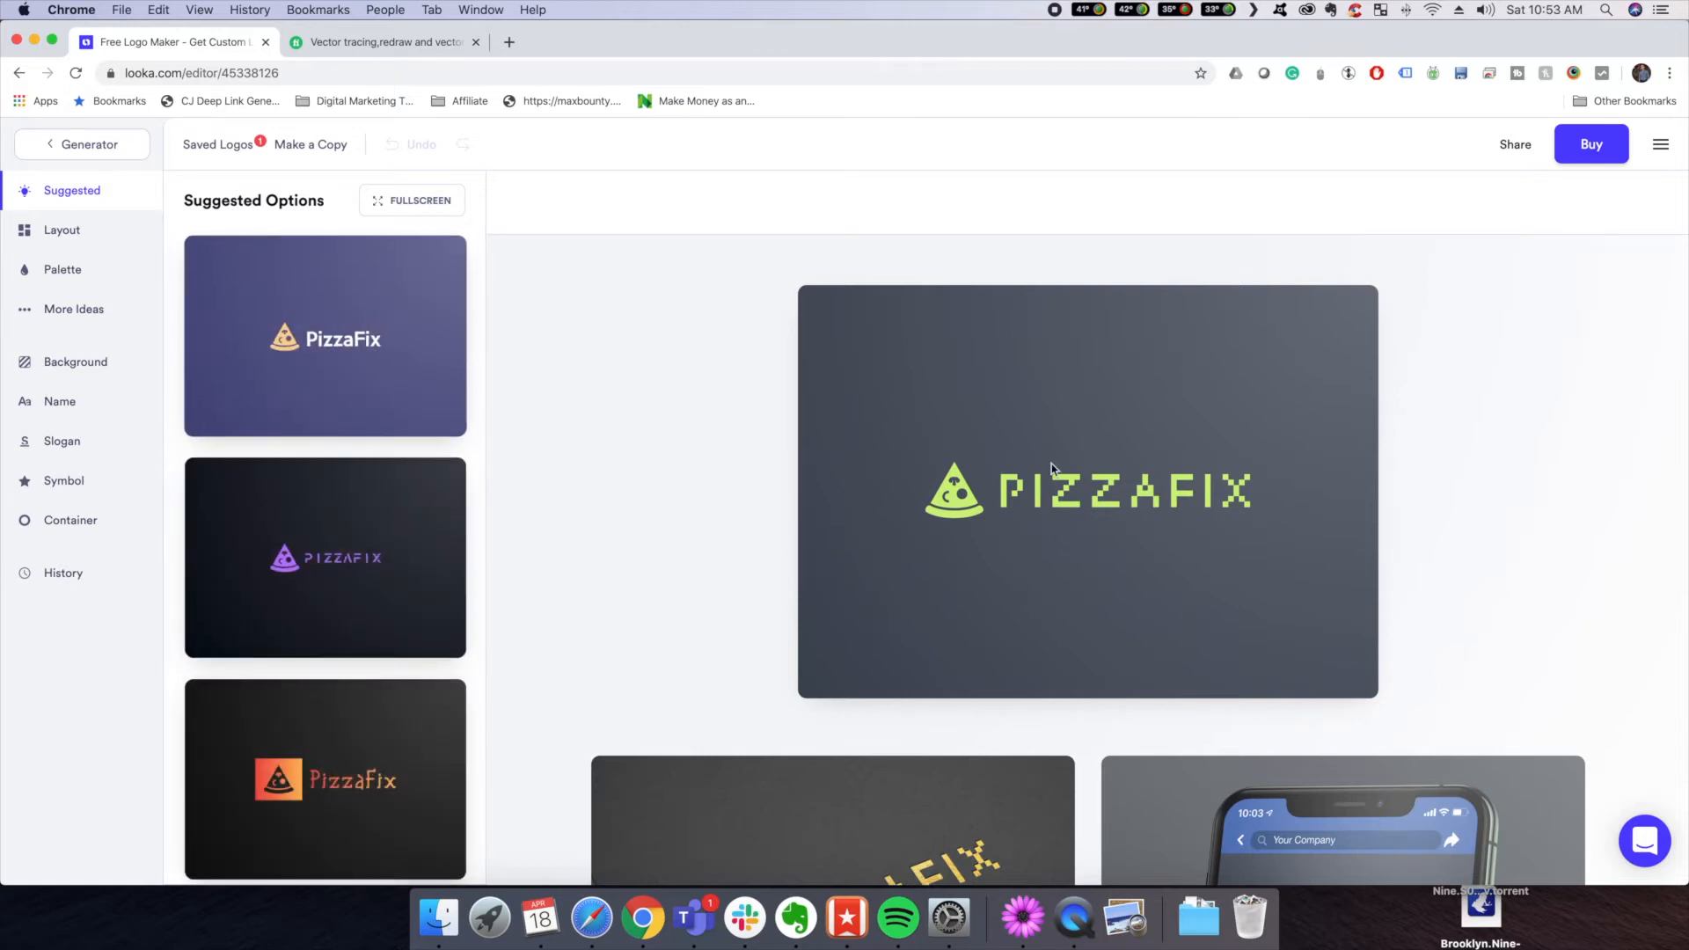
- Try the first purple PizzaFix suggestion and the blue one with an orange frame around the logo, and browse further suggestions
{"action": "left_click", "coordinate": [369, 404]}
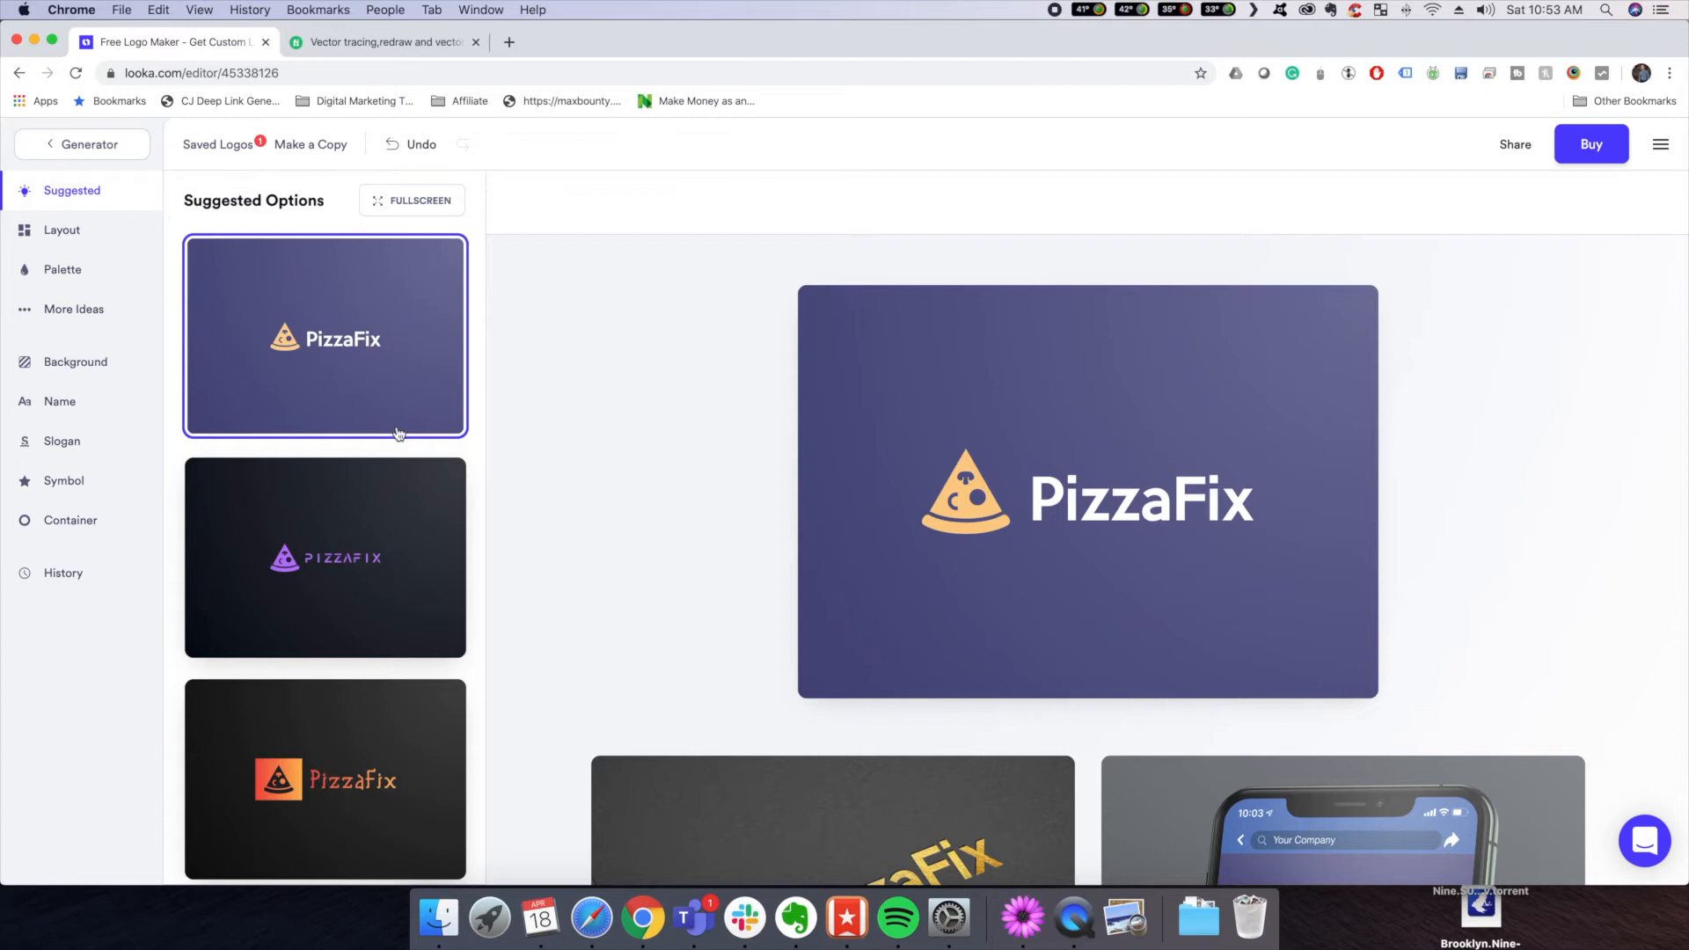
{"action": "scroll", "coordinate": [398, 434], "scroll_direction": "down", "scroll_amount": 10}
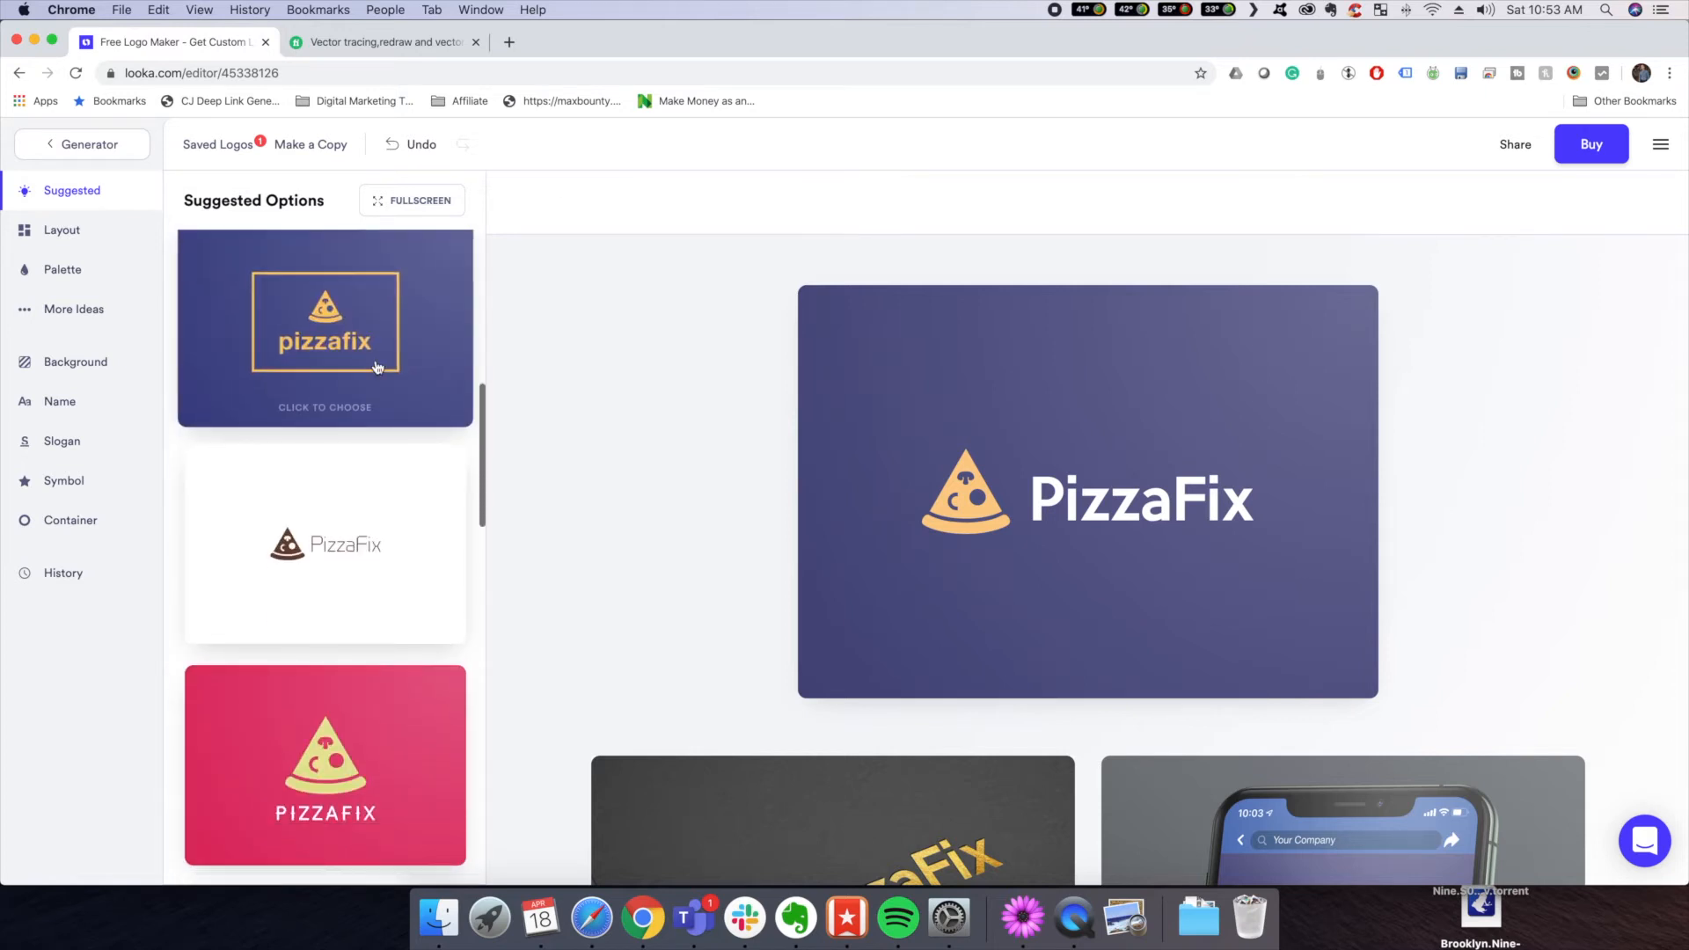
{"action": "left_click", "coordinate": [376, 368]}
{"action": "scroll", "coordinate": [378, 384], "scroll_direction": "down", "scroll_amount": 5}
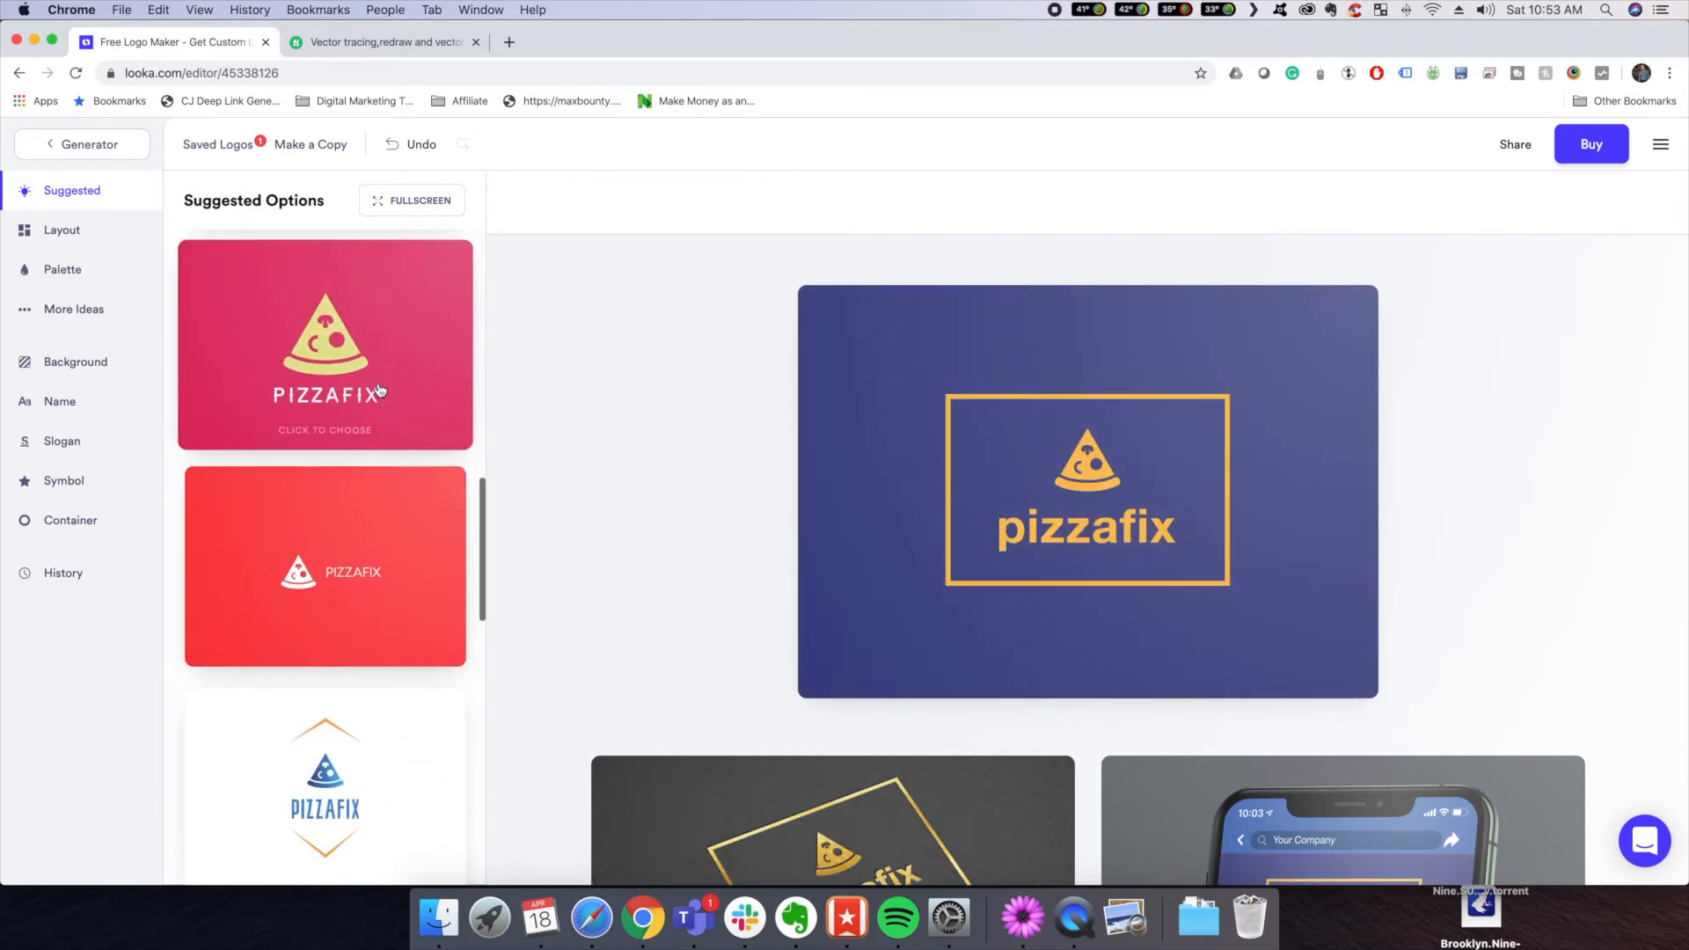
{"action": "scroll", "coordinate": [374, 457], "scroll_direction": "down", "scroll_amount": 7}
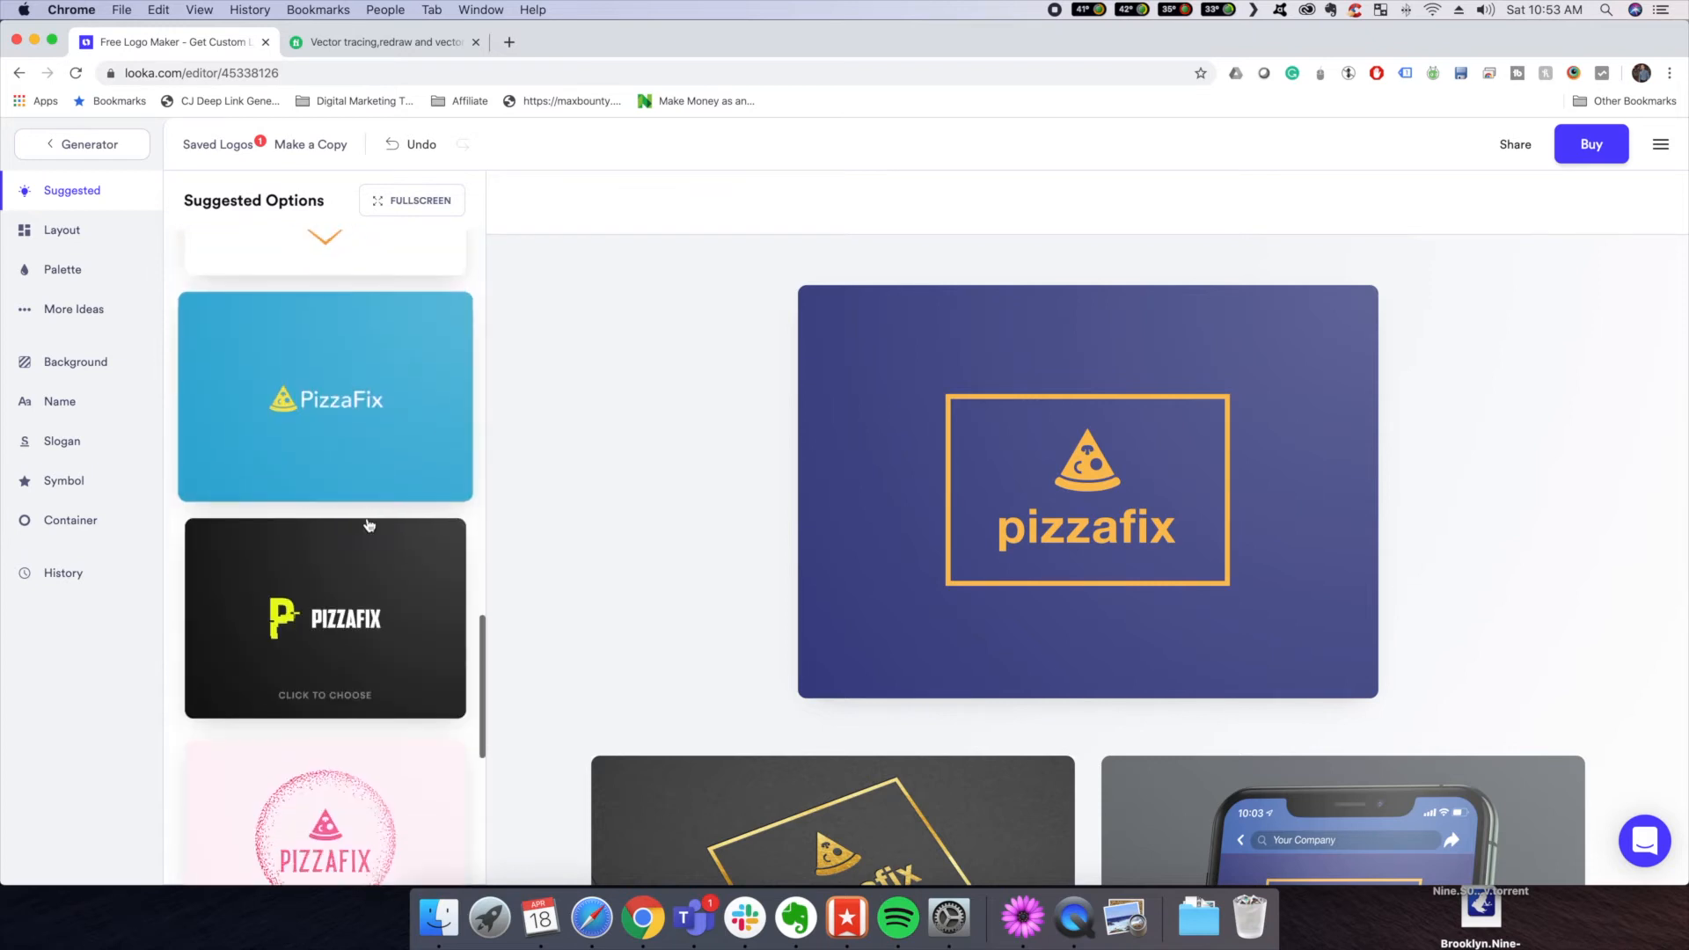
{"action": "scroll", "coordinate": [370, 525], "scroll_direction": "down", "scroll_amount": 1}
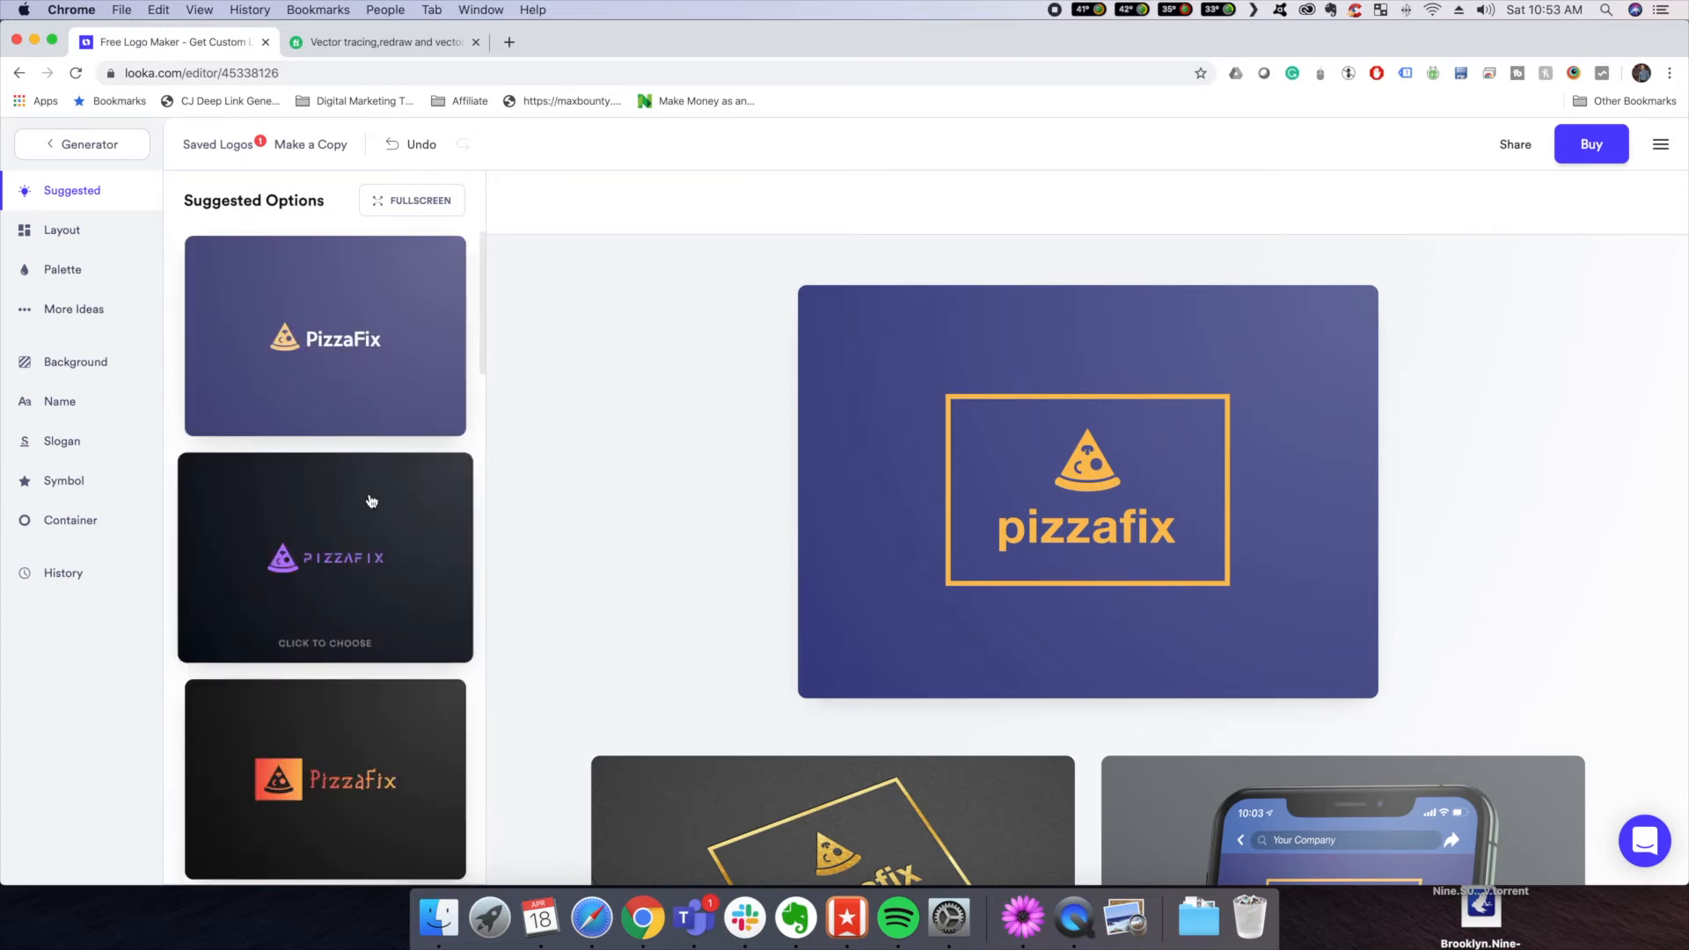
- Apply the first purple suggestion with the orange slice and white PizzaFix lettering, and review the other suggestions and the product mockups
{"action": "left_click", "coordinate": [364, 364]}
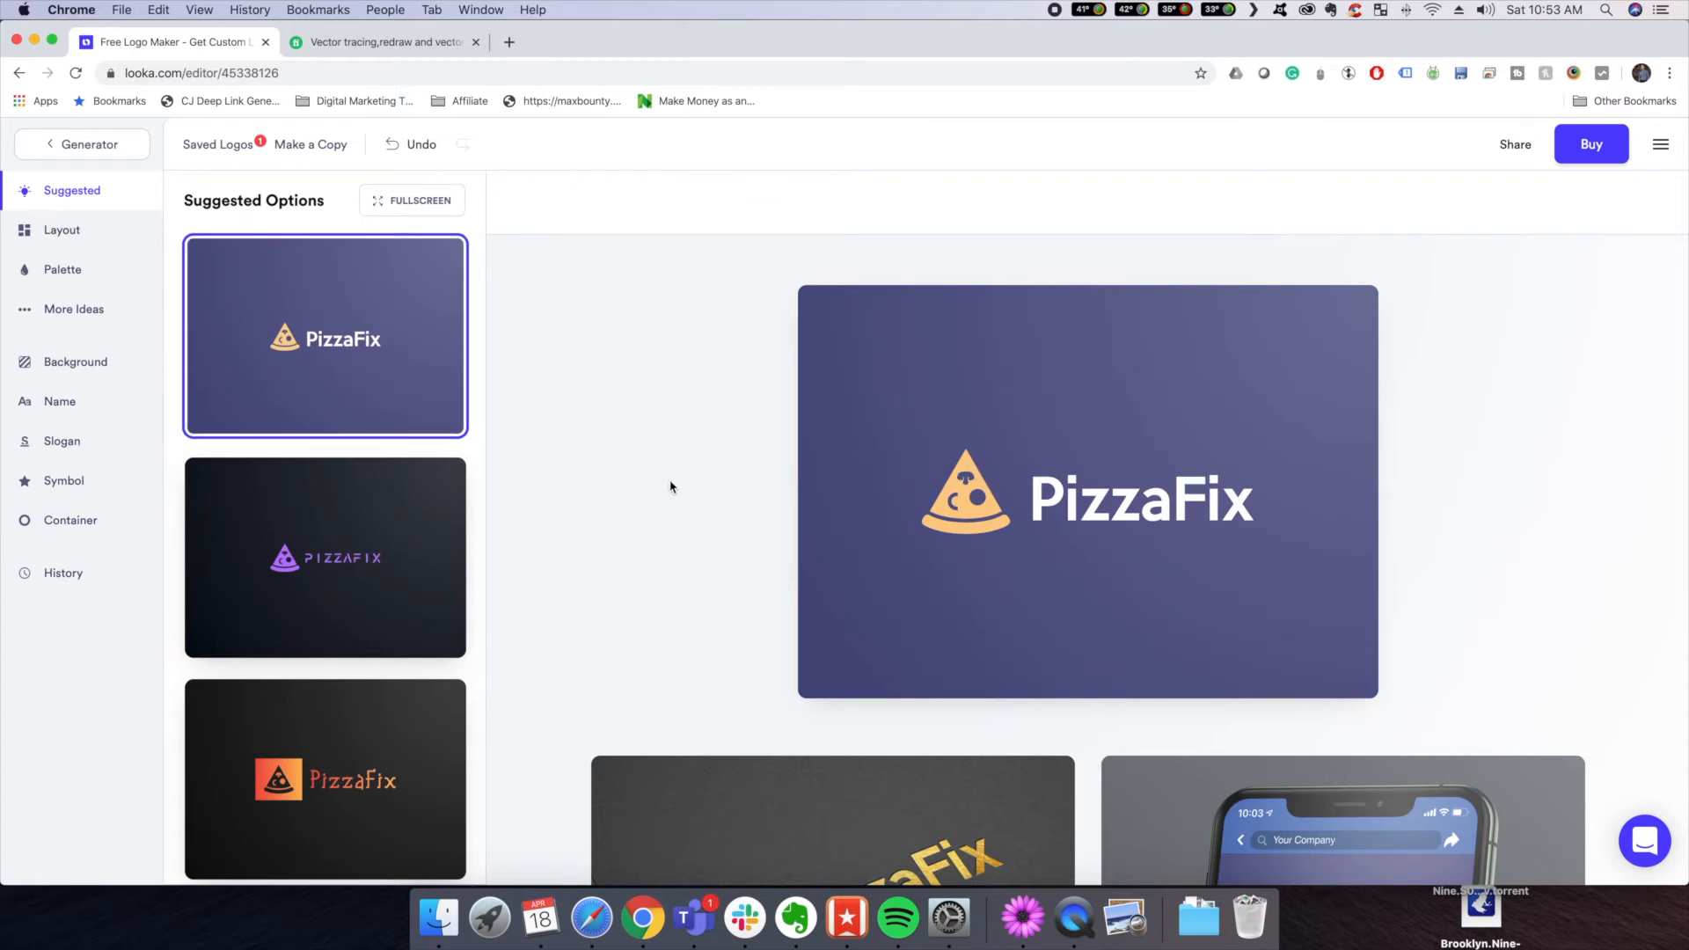
{"action": "scroll", "coordinate": [451, 493], "scroll_direction": "down", "scroll_amount": 10}
{"action": "scroll", "coordinate": [448, 495], "scroll_direction": "down", "scroll_amount": 3}
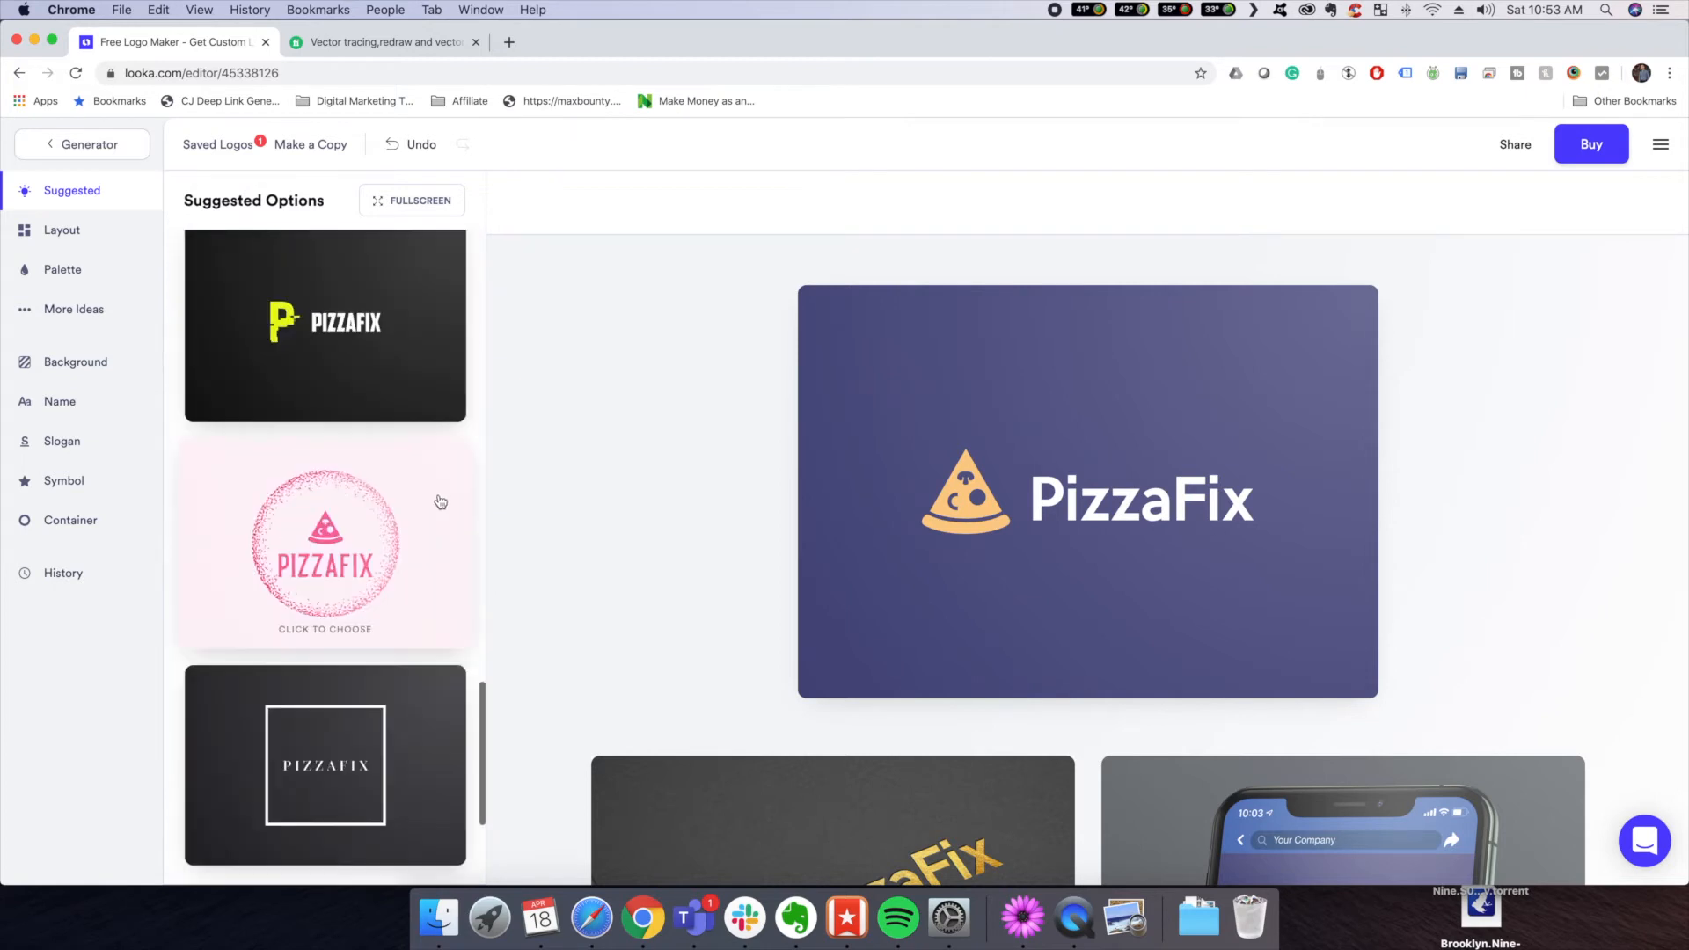
{"action": "scroll", "coordinate": [441, 498], "scroll_direction": "up", "scroll_amount": 5}
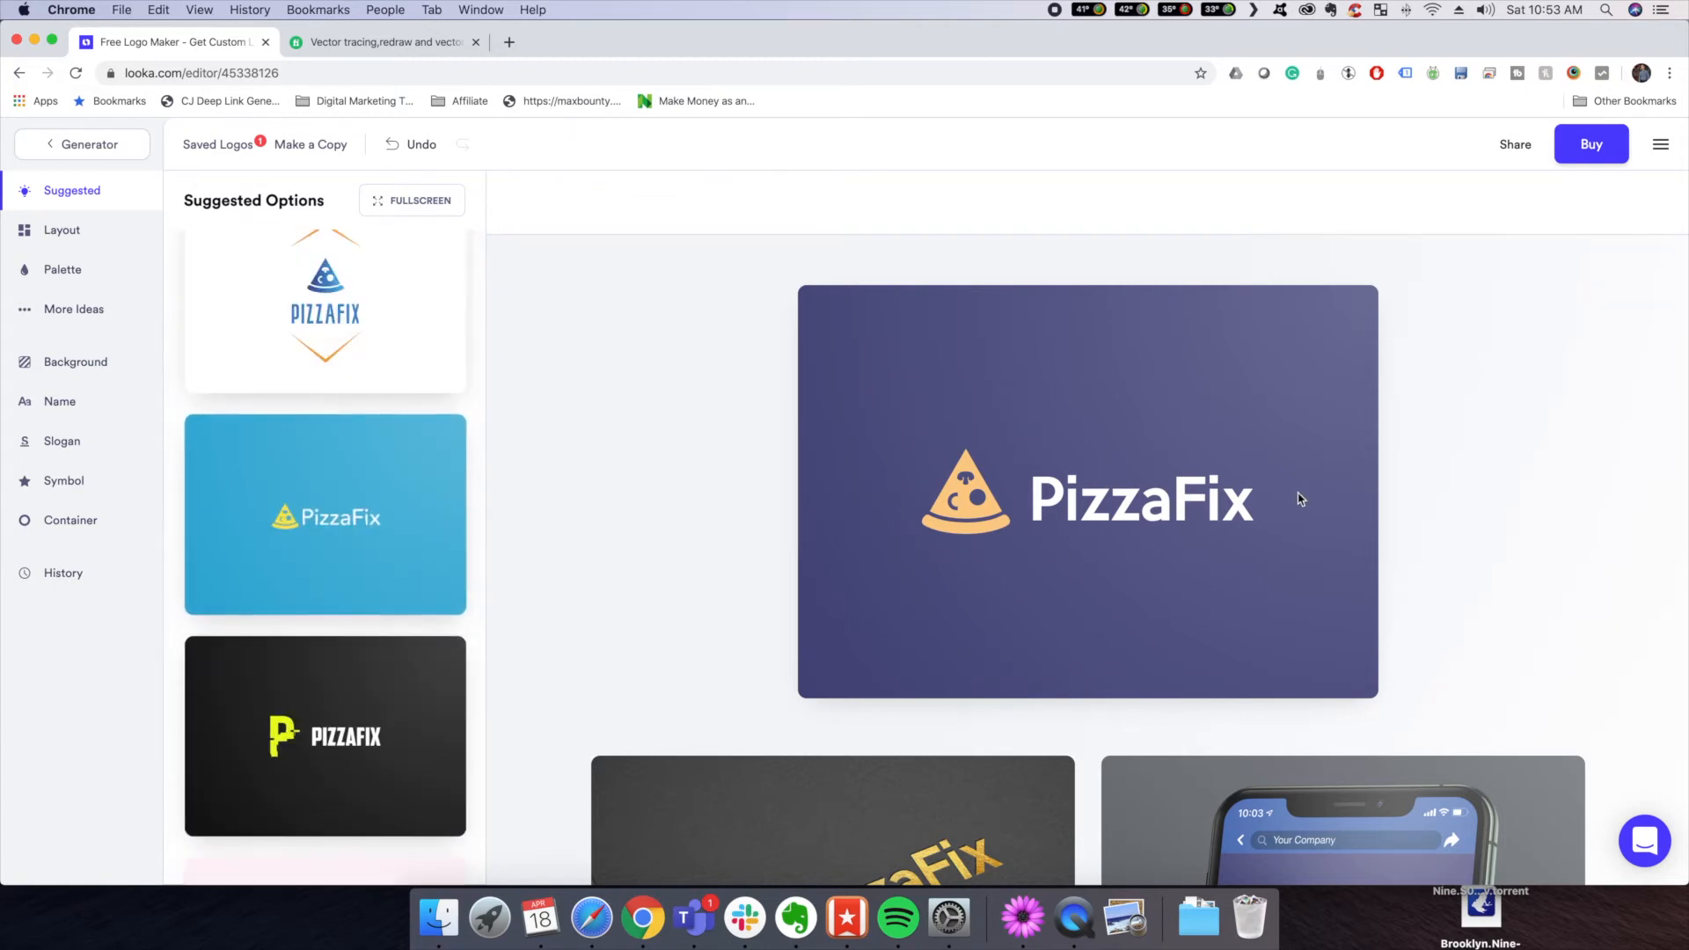
{"action": "scroll", "coordinate": [1495, 519], "scroll_direction": "down", "scroll_amount": 5}
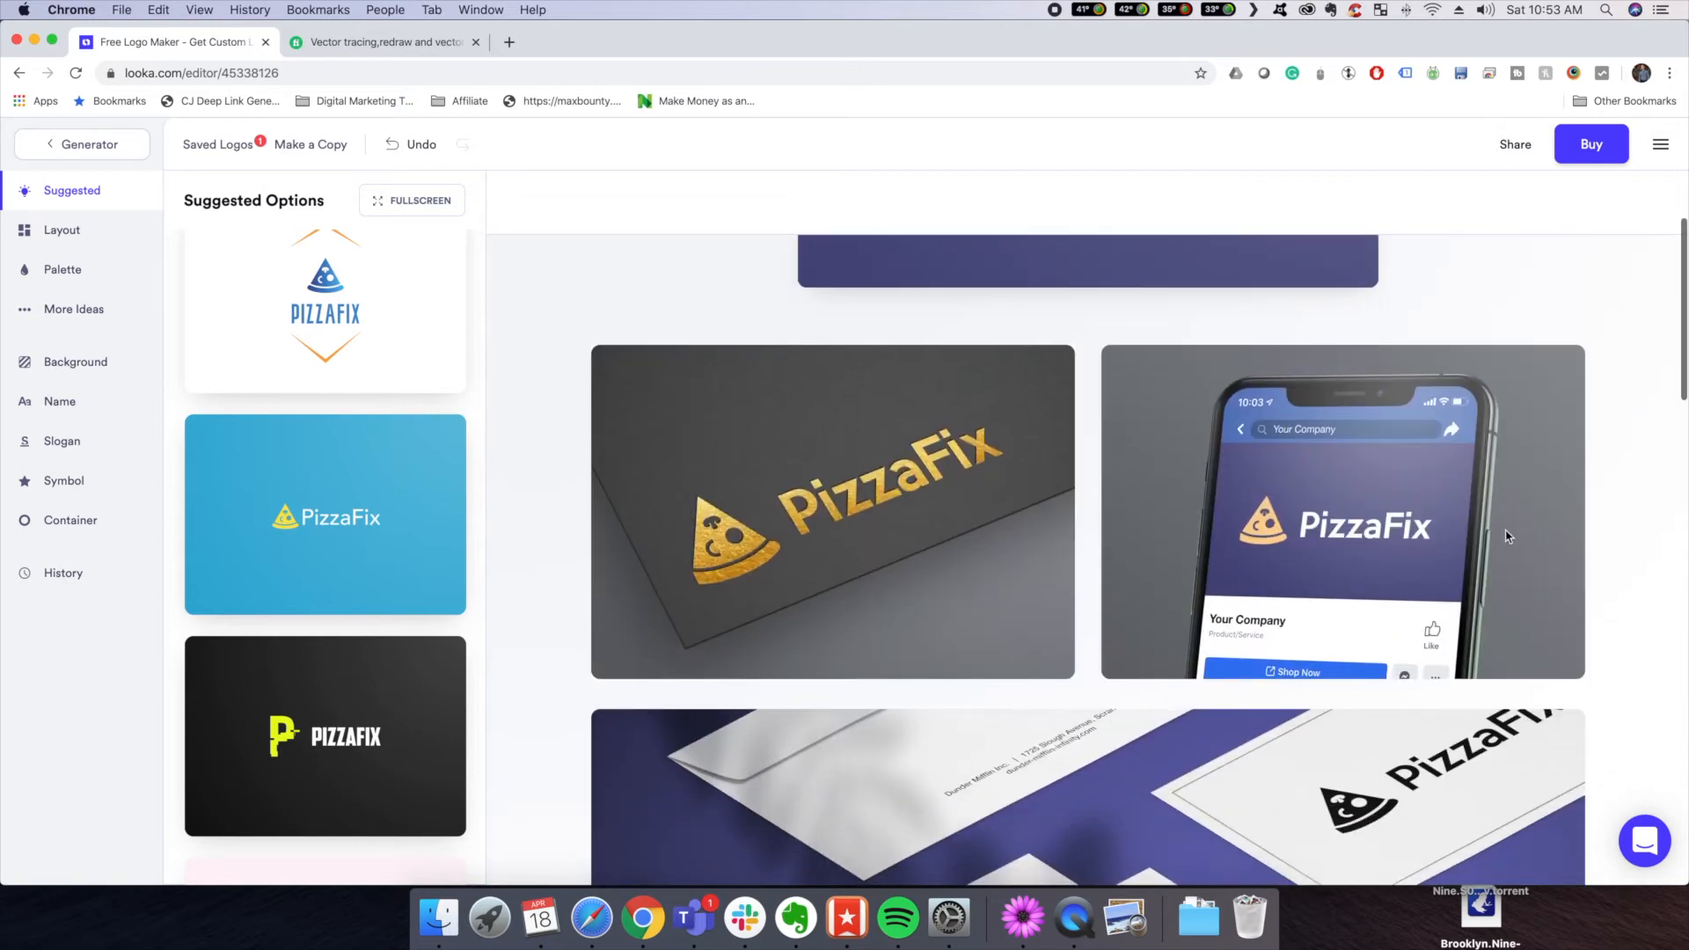
{"action": "scroll", "coordinate": [1506, 535], "scroll_direction": "up", "scroll_amount": 5}
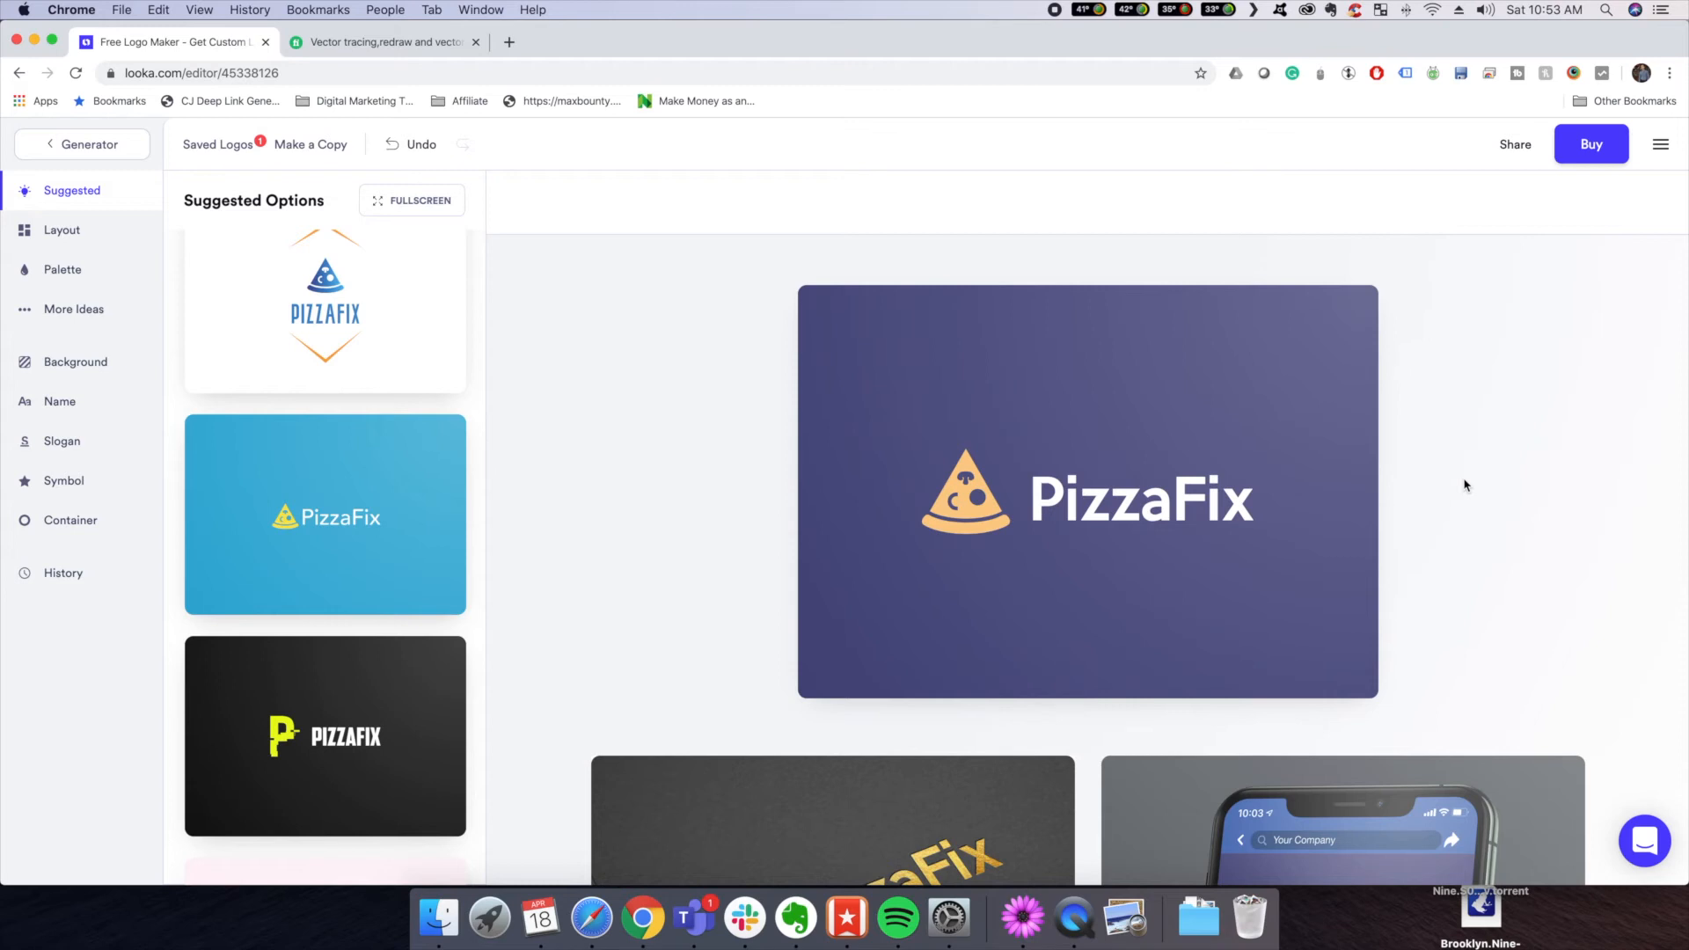
- Capture a screenshot of the purple PizzaFix logo preview and select the image in Finder's Desktop folder
{"action": "key", "text": "super+shift+4"}
{"action": "left_click_drag", "start_coordinate": [799, 285], "coordinate": [1376, 698]}
{"action": "left_click", "coordinate": [450, 913]}
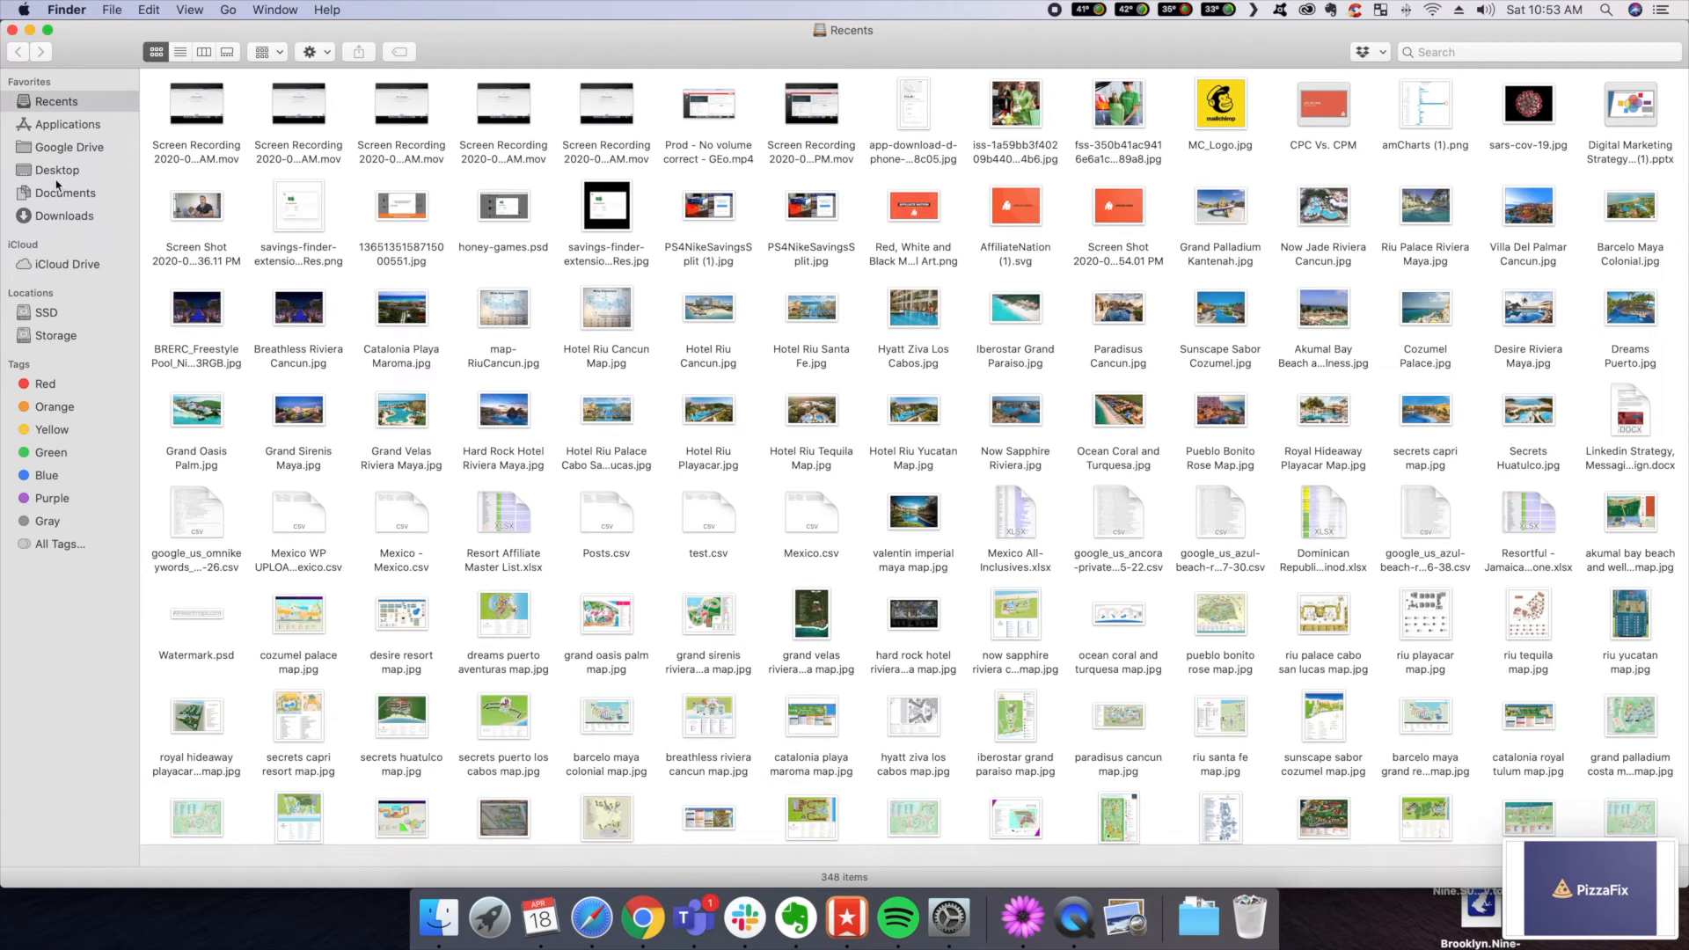
{"action": "left_click", "coordinate": [58, 171]}
{"action": "left_click", "coordinate": [228, 126]}
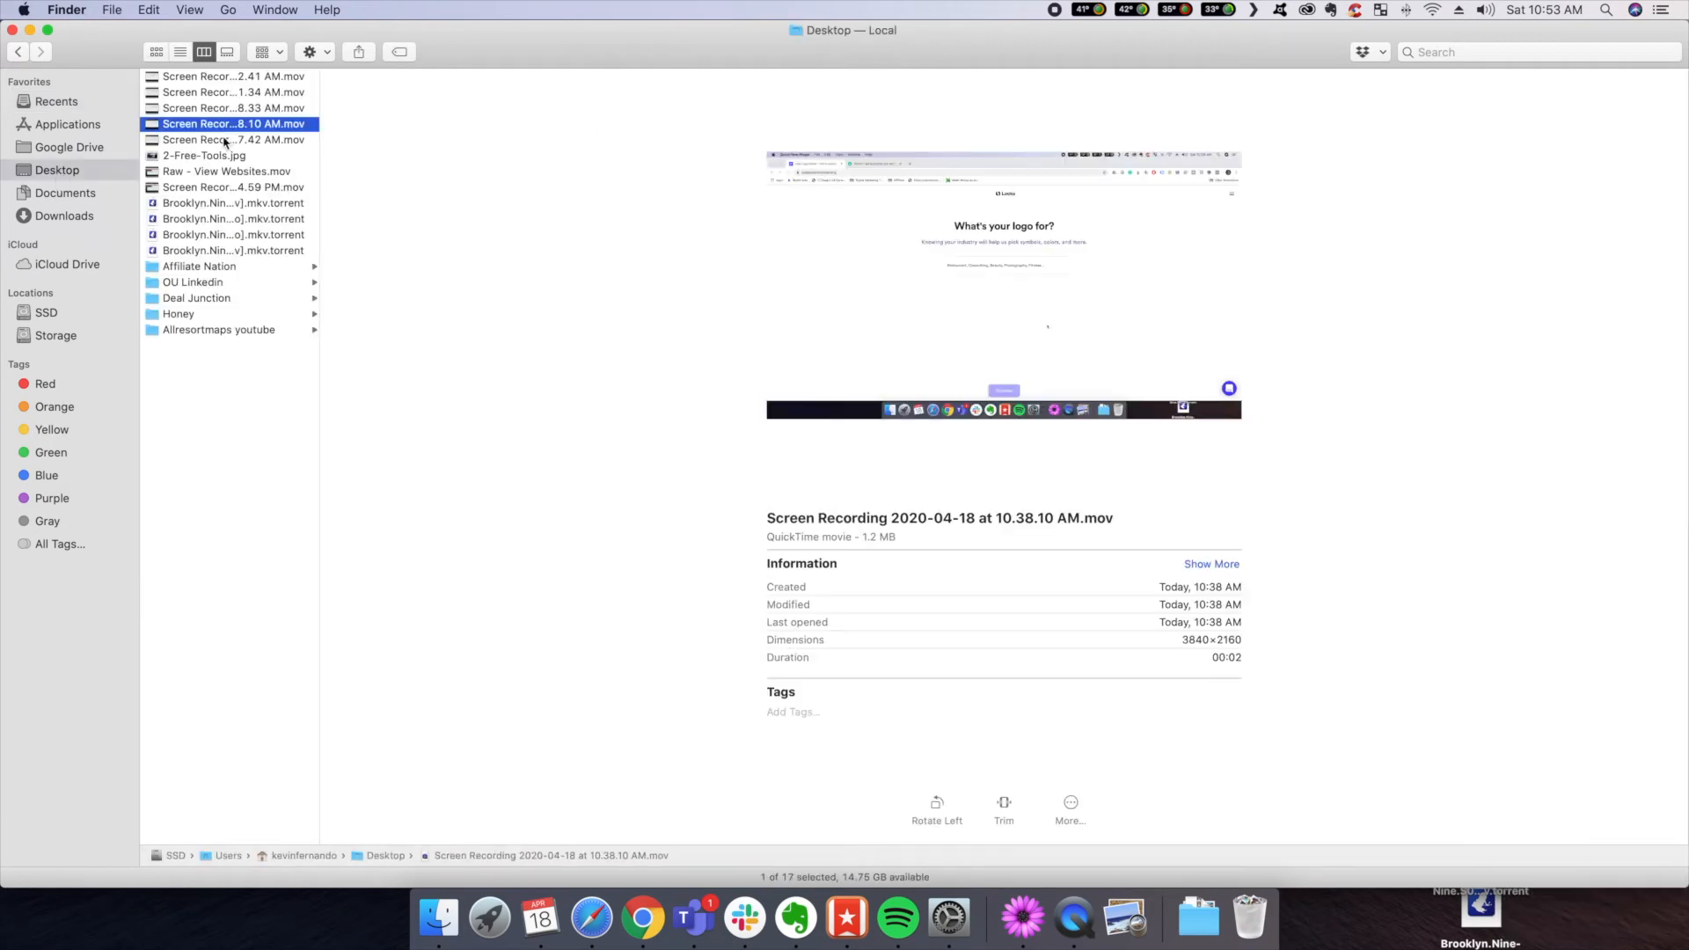
{"action": "left_click", "coordinate": [223, 140]}
{"action": "left_click", "coordinate": [212, 77]}
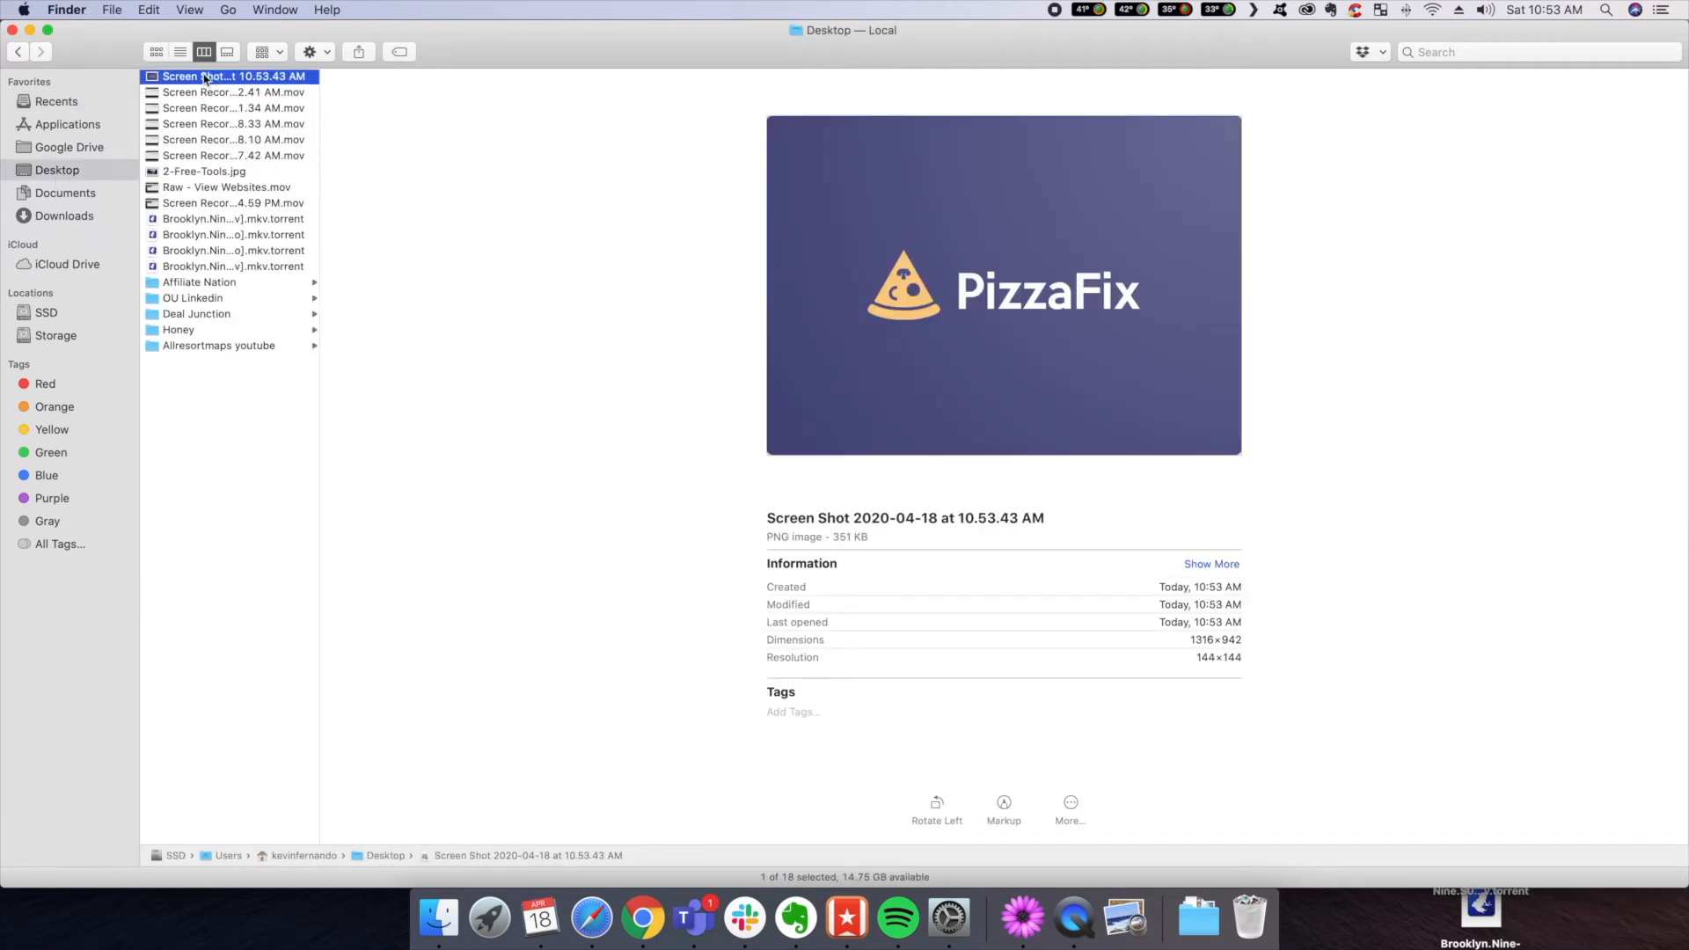
- Open the logo screenshot in Preview, outline the logo area with the markup tools shown, and close the image
{"action": "left_click_drag", "start_coordinate": [201, 79], "coordinate": [271, 86]}
{"action": "double_click", "coordinate": [270, 85]}
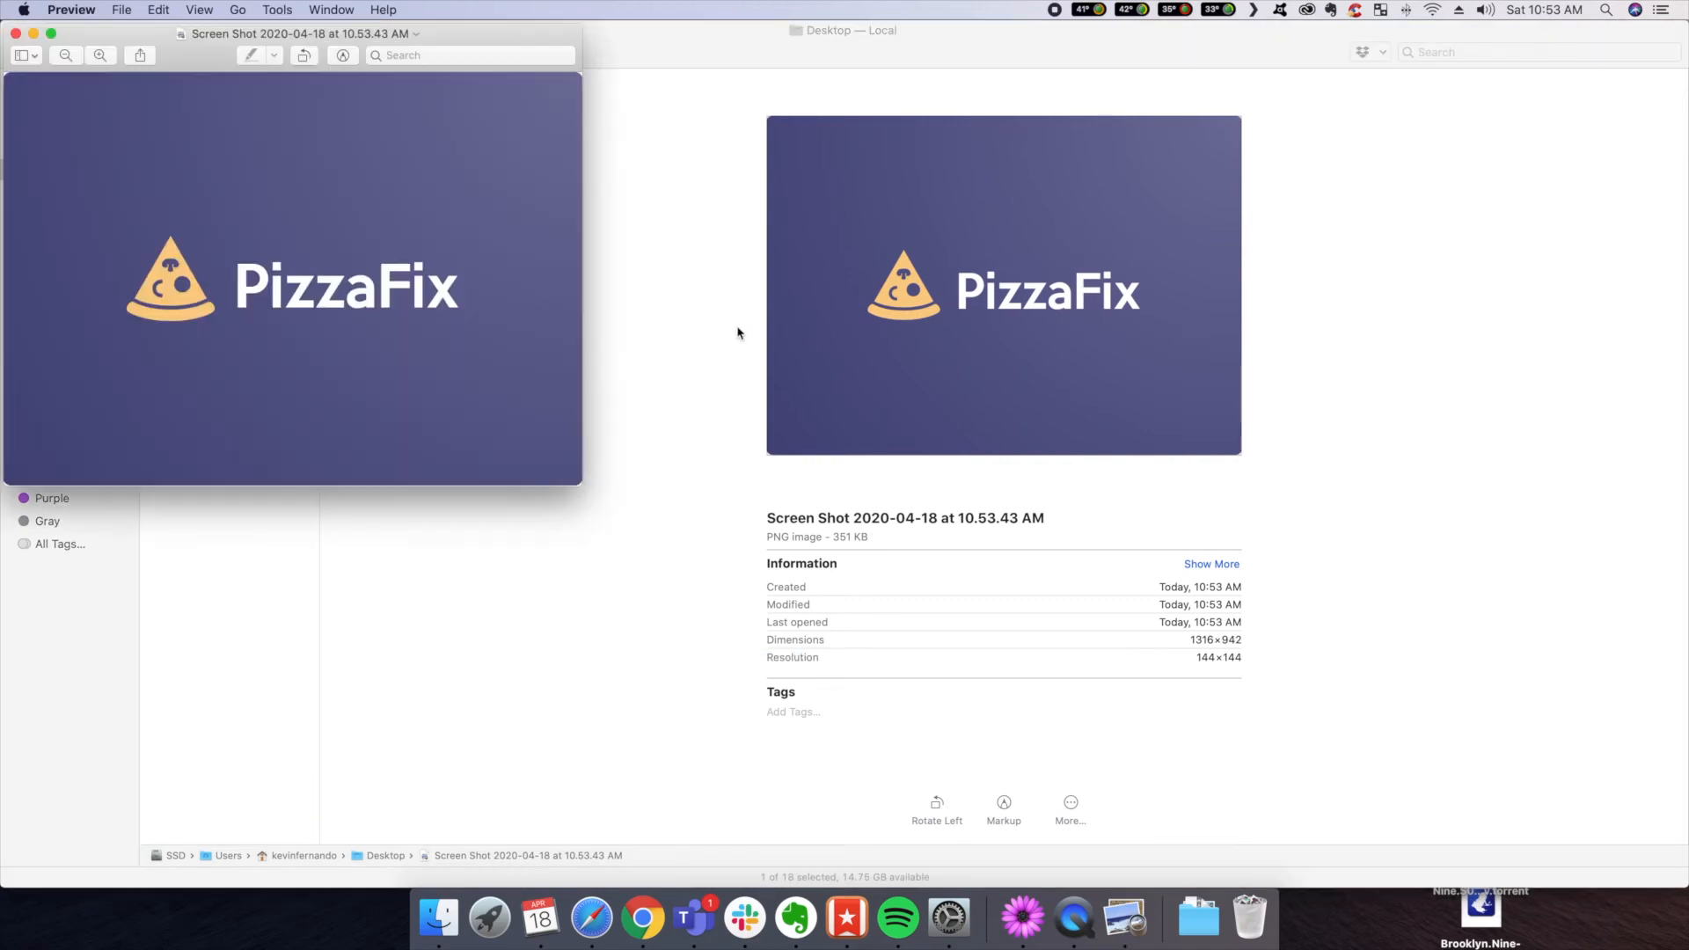
{"action": "left_click_drag", "start_coordinate": [350, 46], "coordinate": [963, 170]}
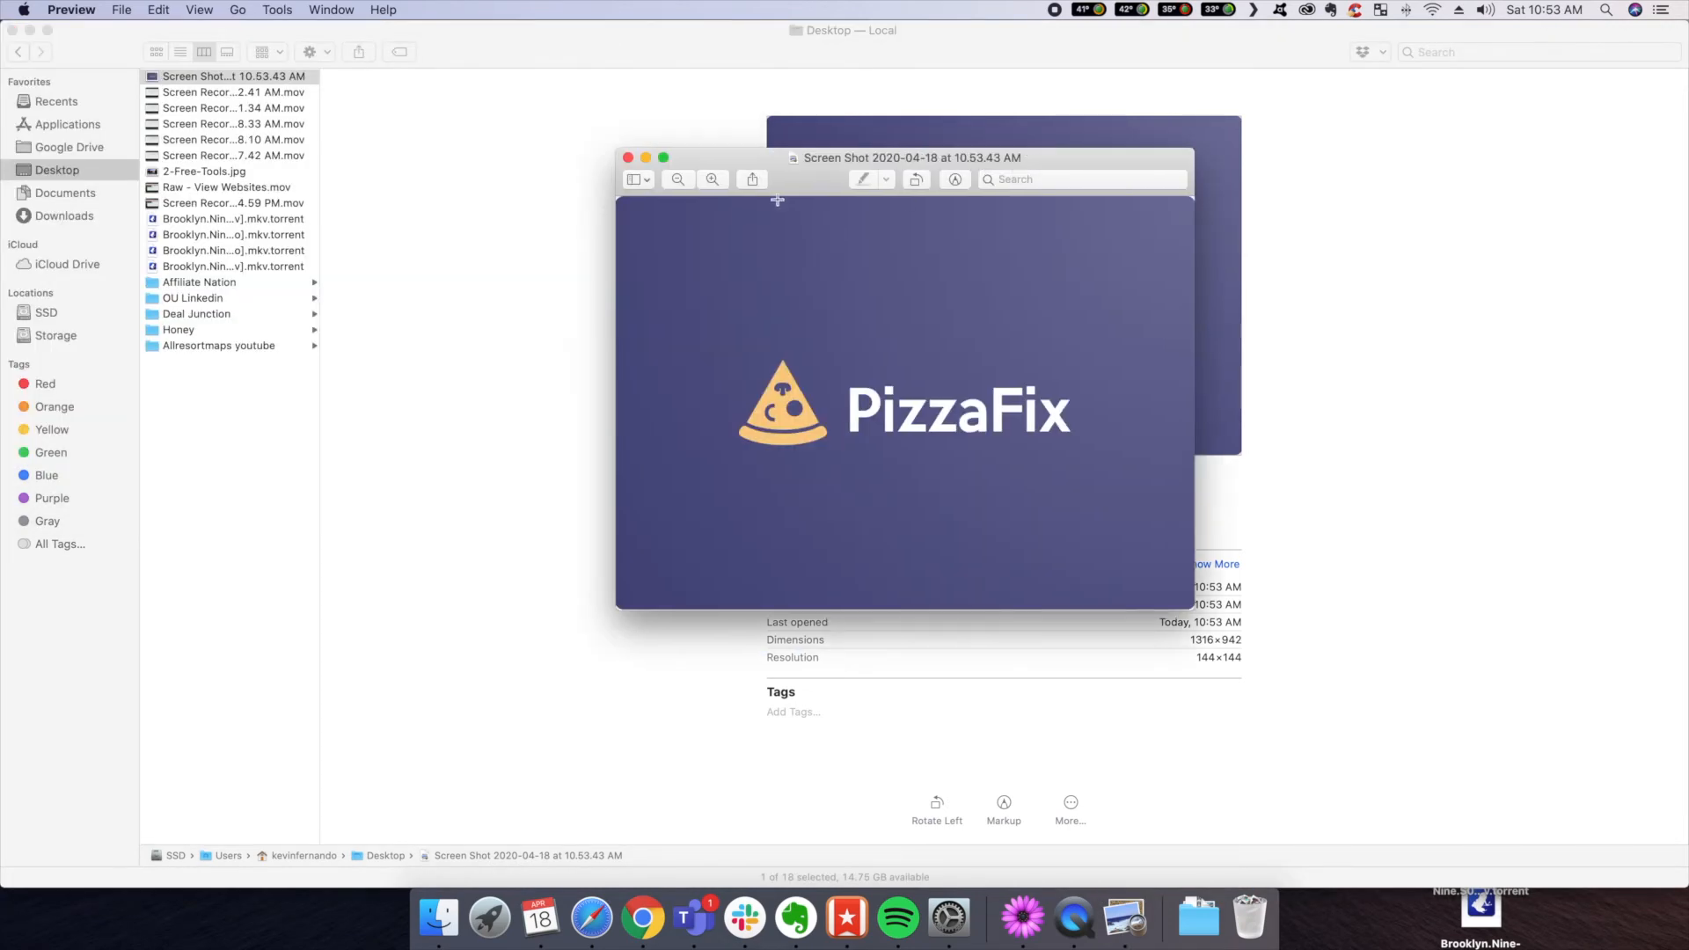
{"action": "left_click", "coordinate": [954, 182]}
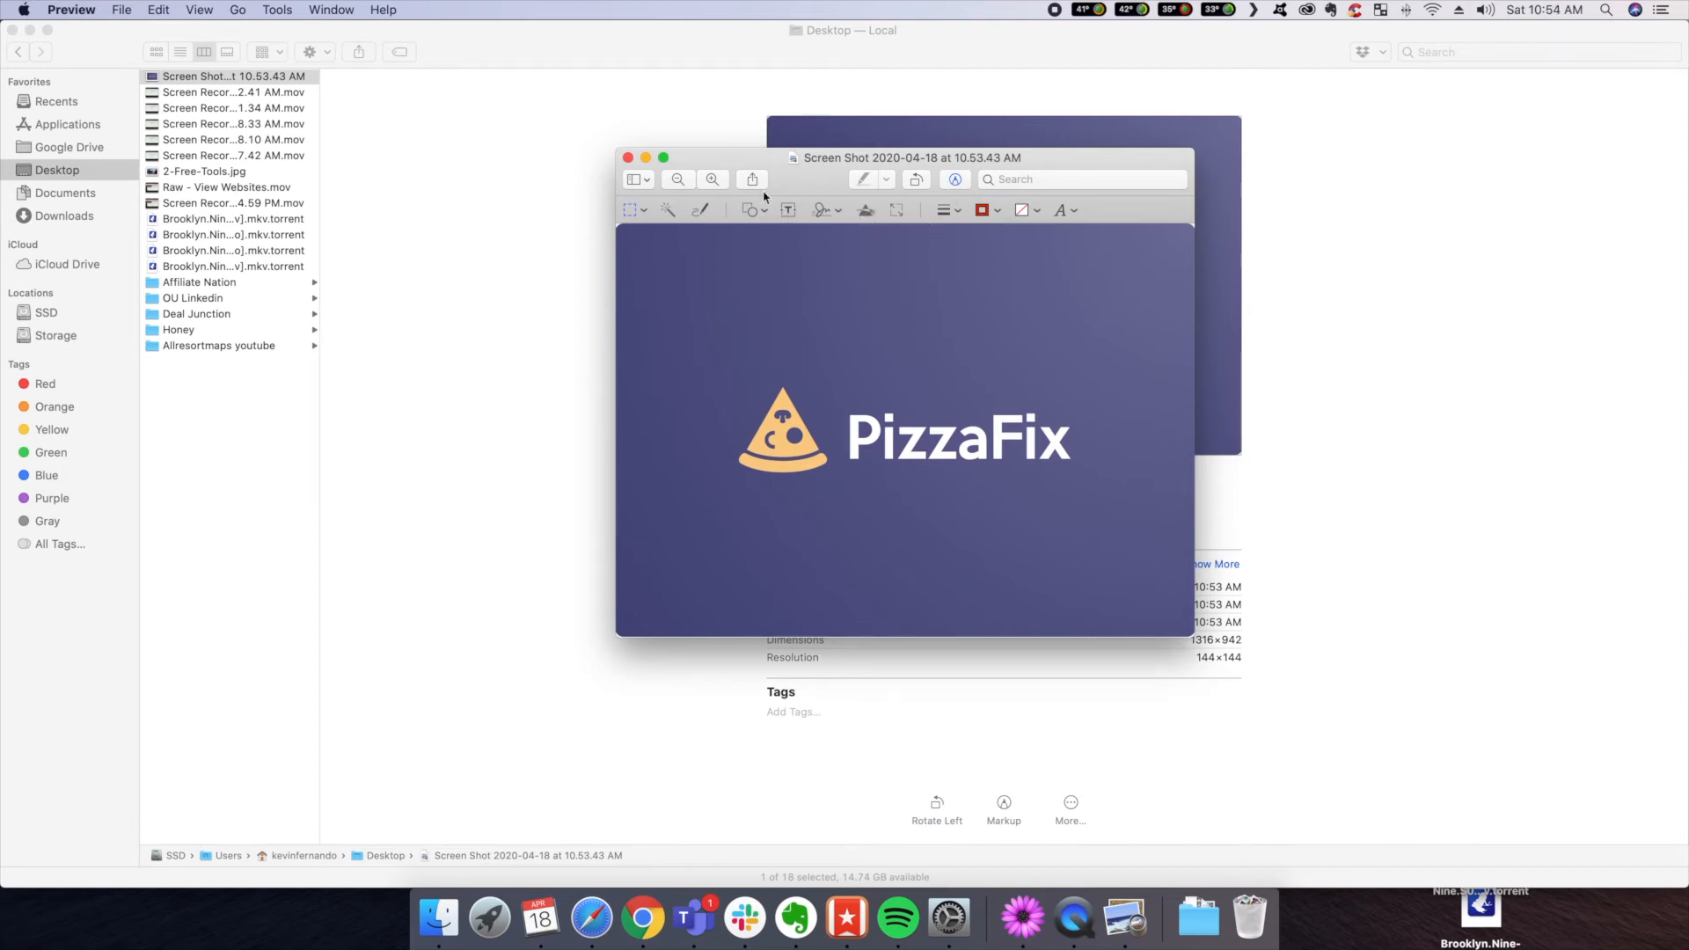
{"action": "left_click_drag", "start_coordinate": [693, 318], "coordinate": [1110, 558]}
{"action": "left_click", "coordinate": [1137, 575]}
{"action": "key", "text": "super+w"}
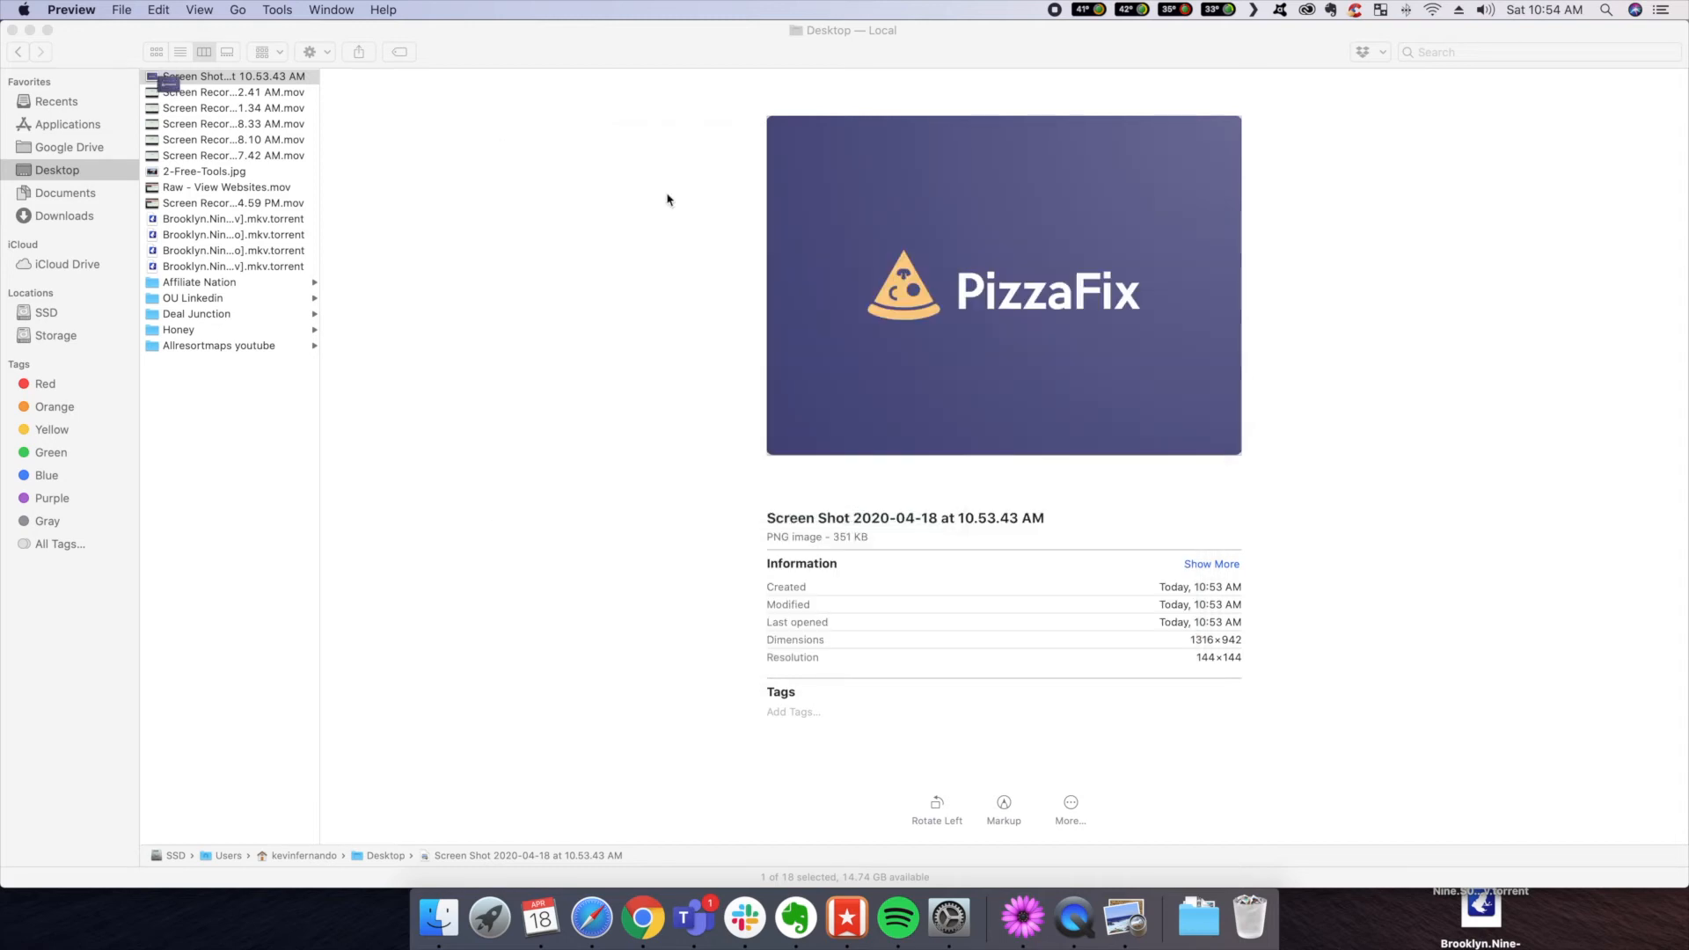
- Return to Looka in Chrome, open the logo's purchase options and compare the Basic, Premium and Enterprise packages
{"action": "left_click", "coordinate": [642, 917]}
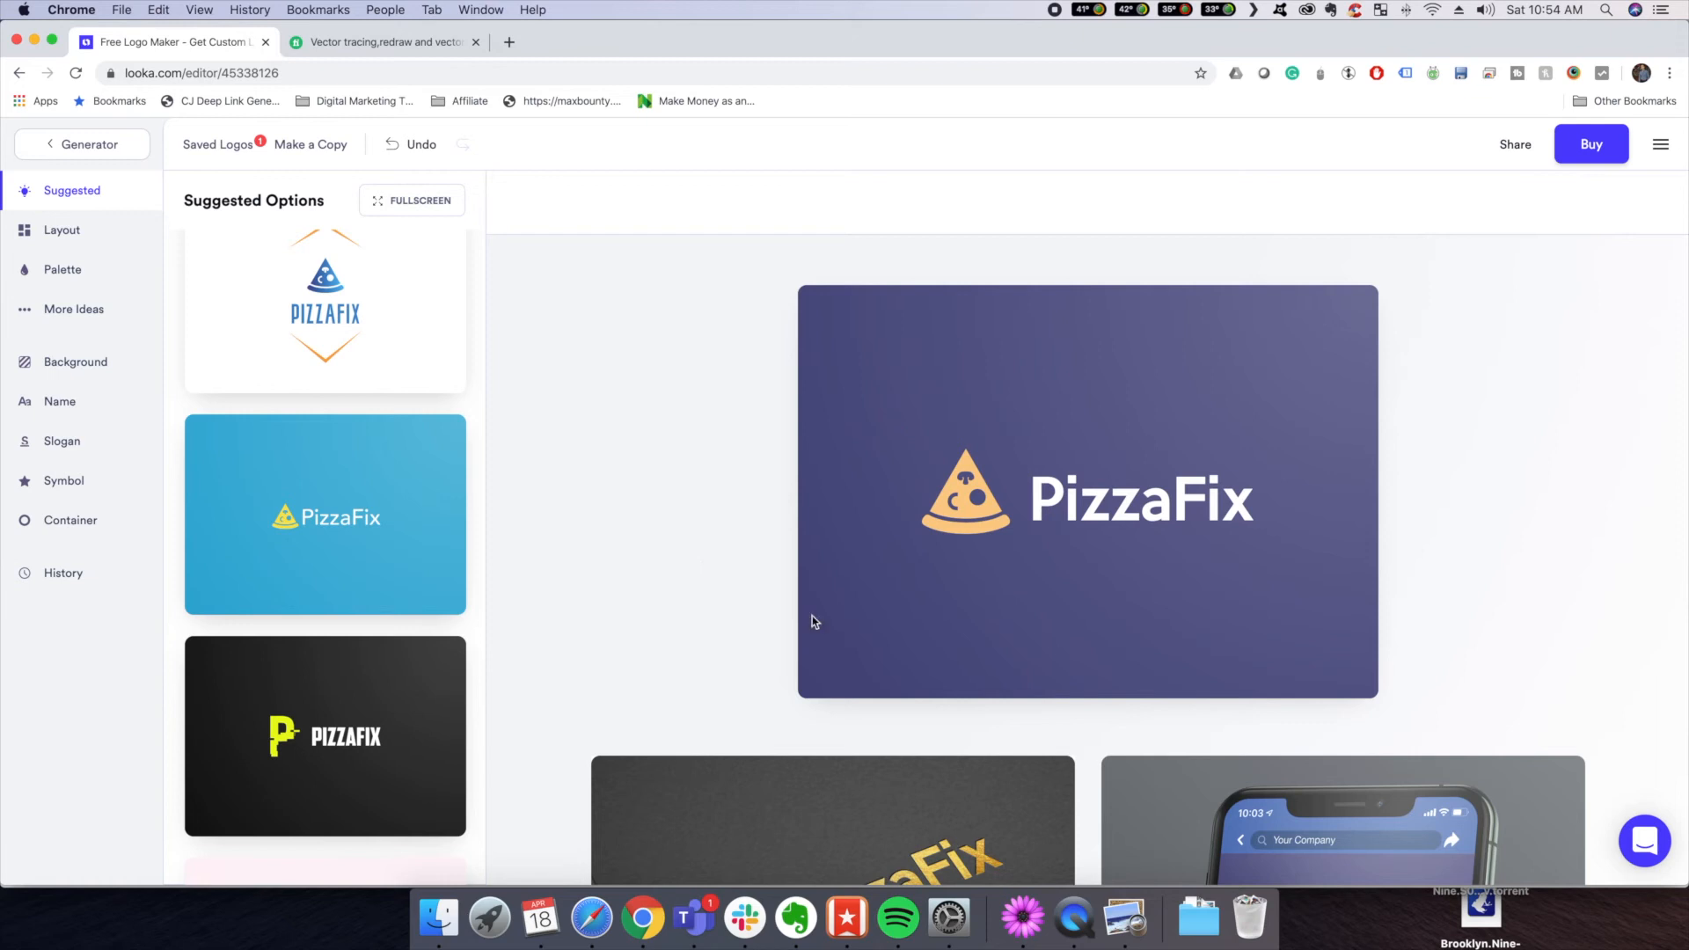
{"action": "left_click", "coordinate": [1587, 148]}
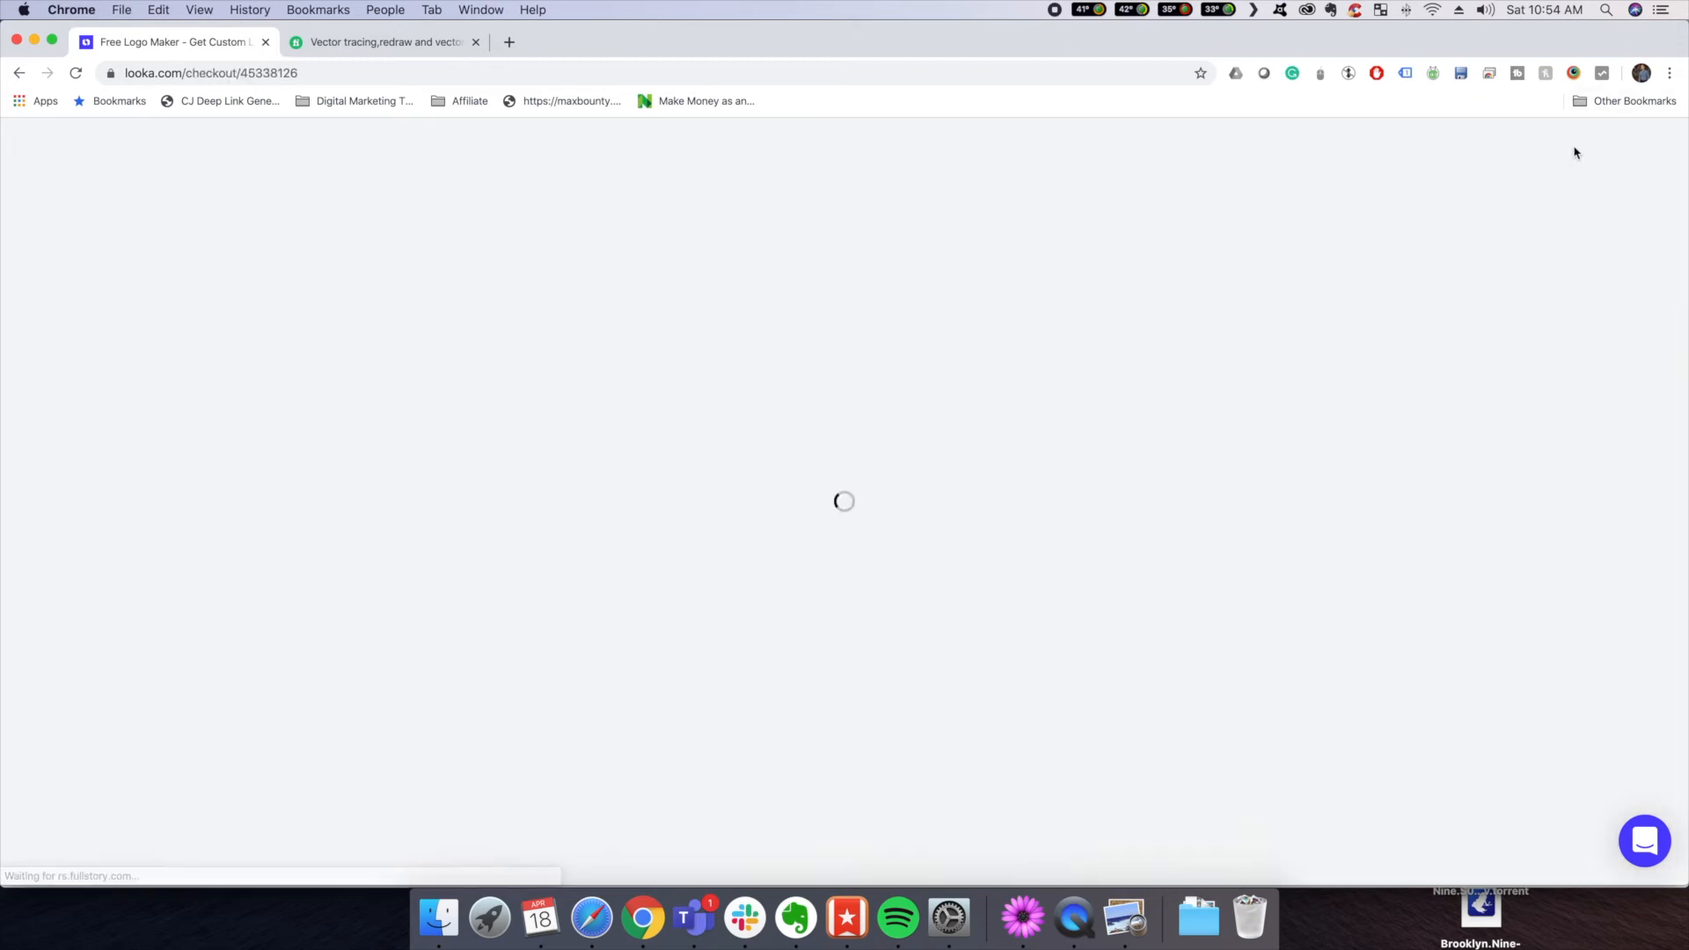
{"action": "scroll", "coordinate": [1523, 235], "scroll_direction": "down", "scroll_amount": 3}
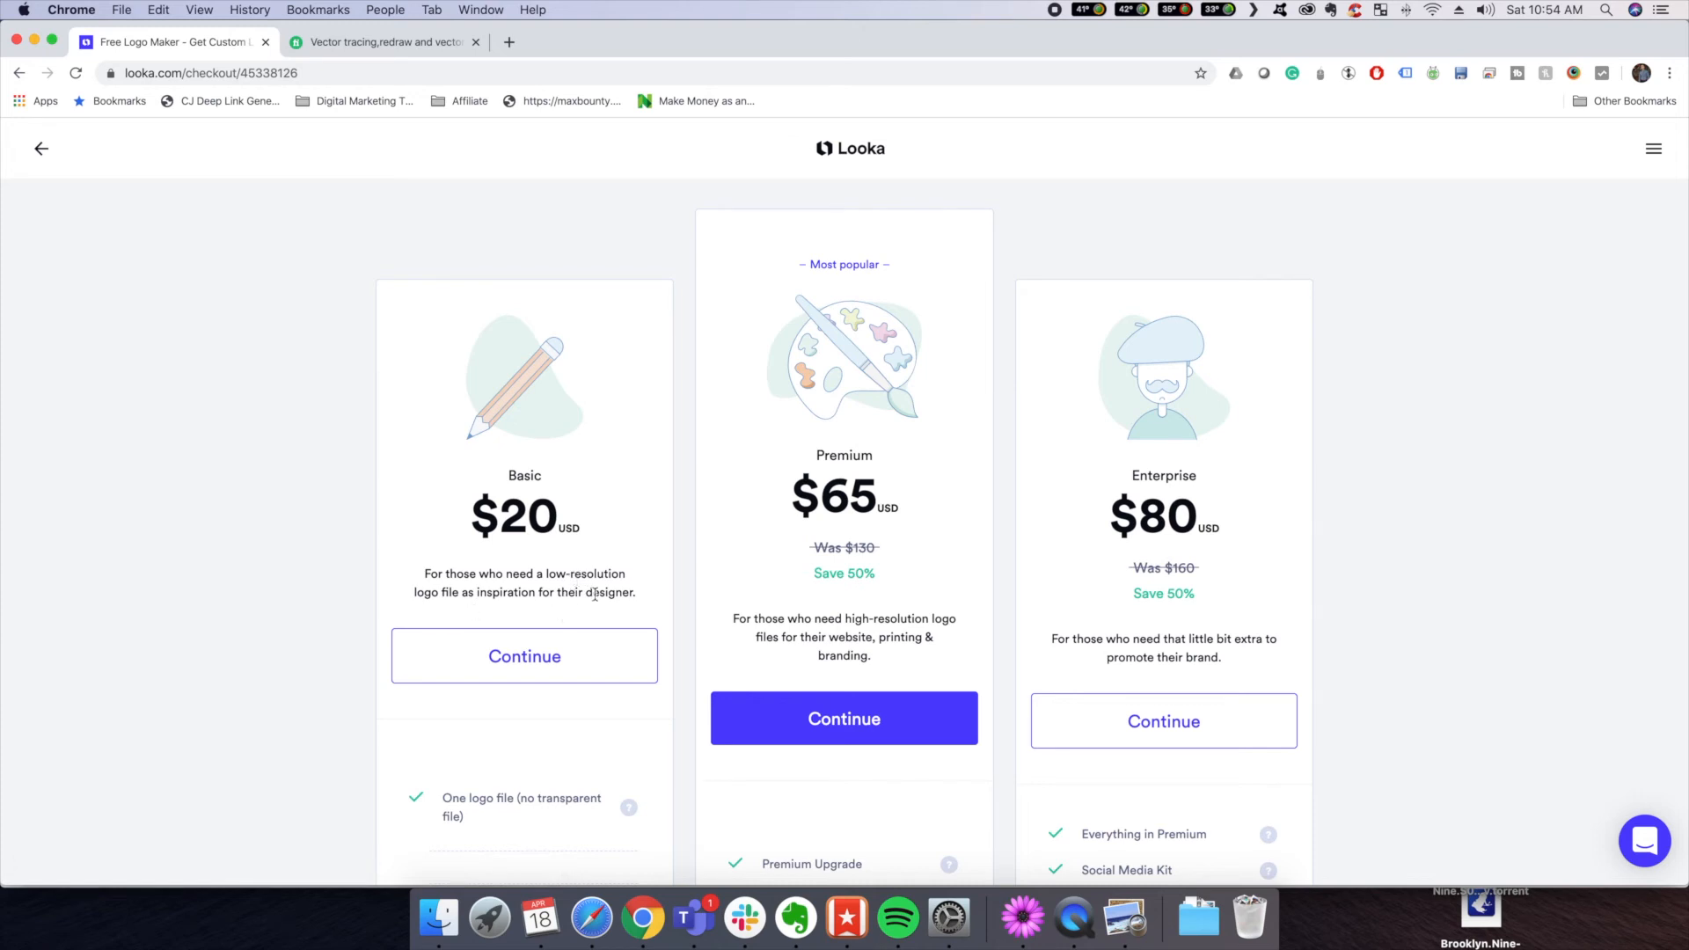
{"action": "scroll", "coordinate": [594, 595], "scroll_direction": "down", "scroll_amount": 3}
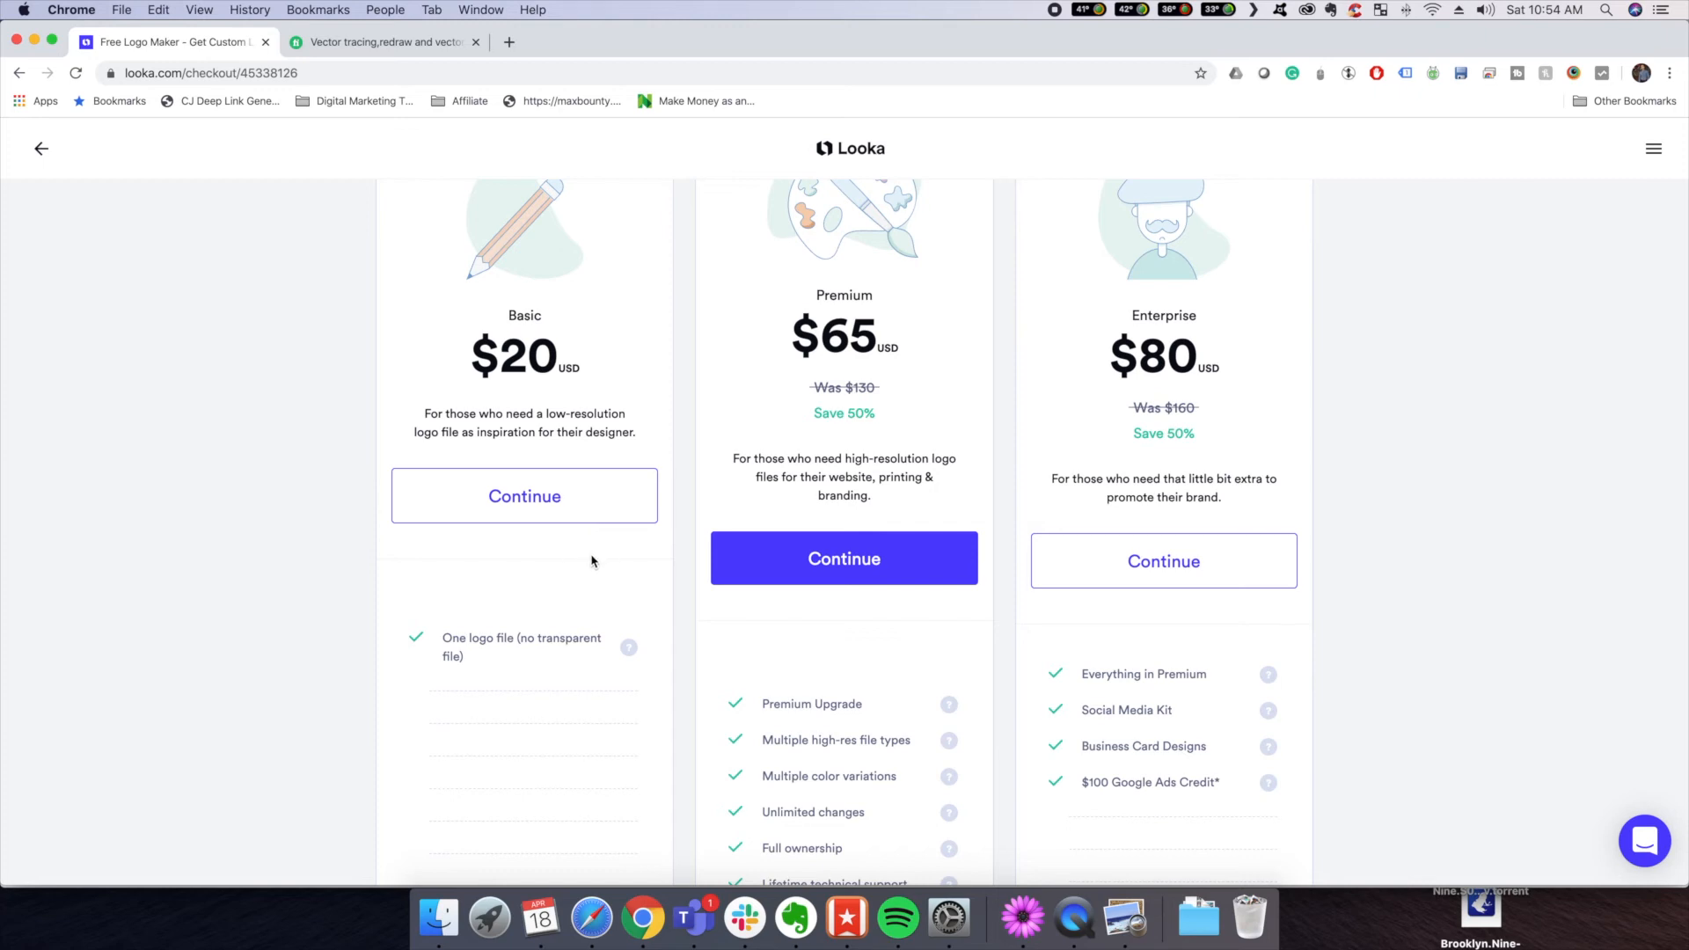
- Open the PizzaFix logo screenshot from the Desktop folder in Preview, shrink its window to inspect the design, and close the image
{"action": "scroll", "coordinate": [591, 560], "scroll_direction": "up", "scroll_amount": 2}
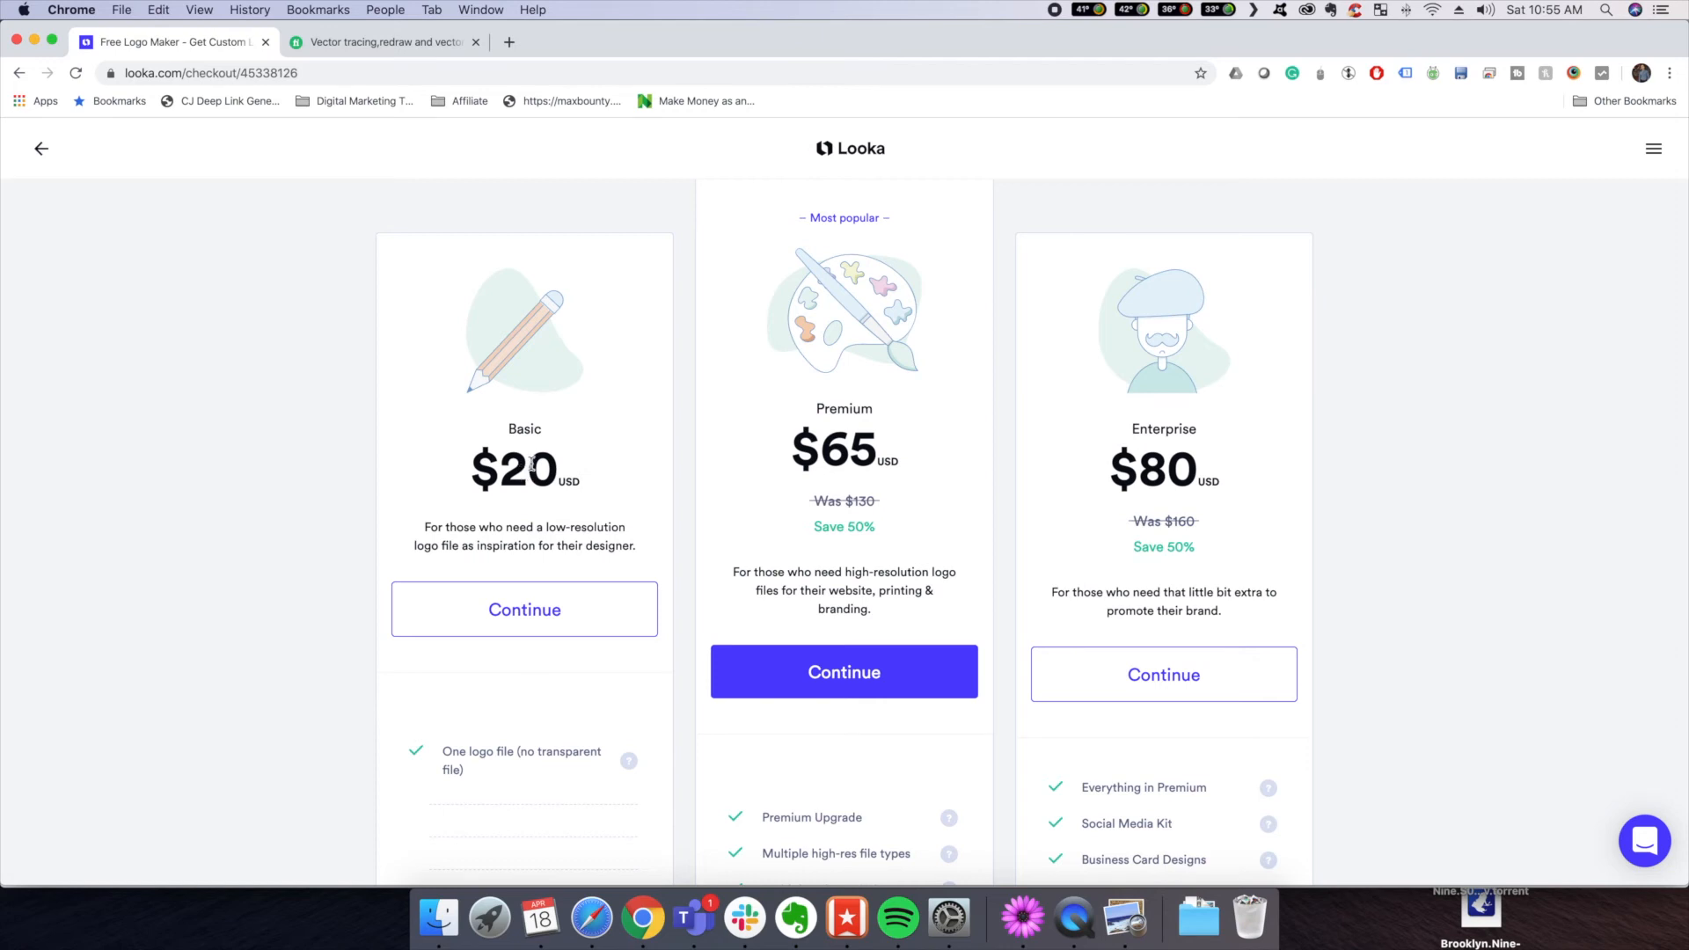
{"action": "left_click", "coordinate": [1115, 941]}
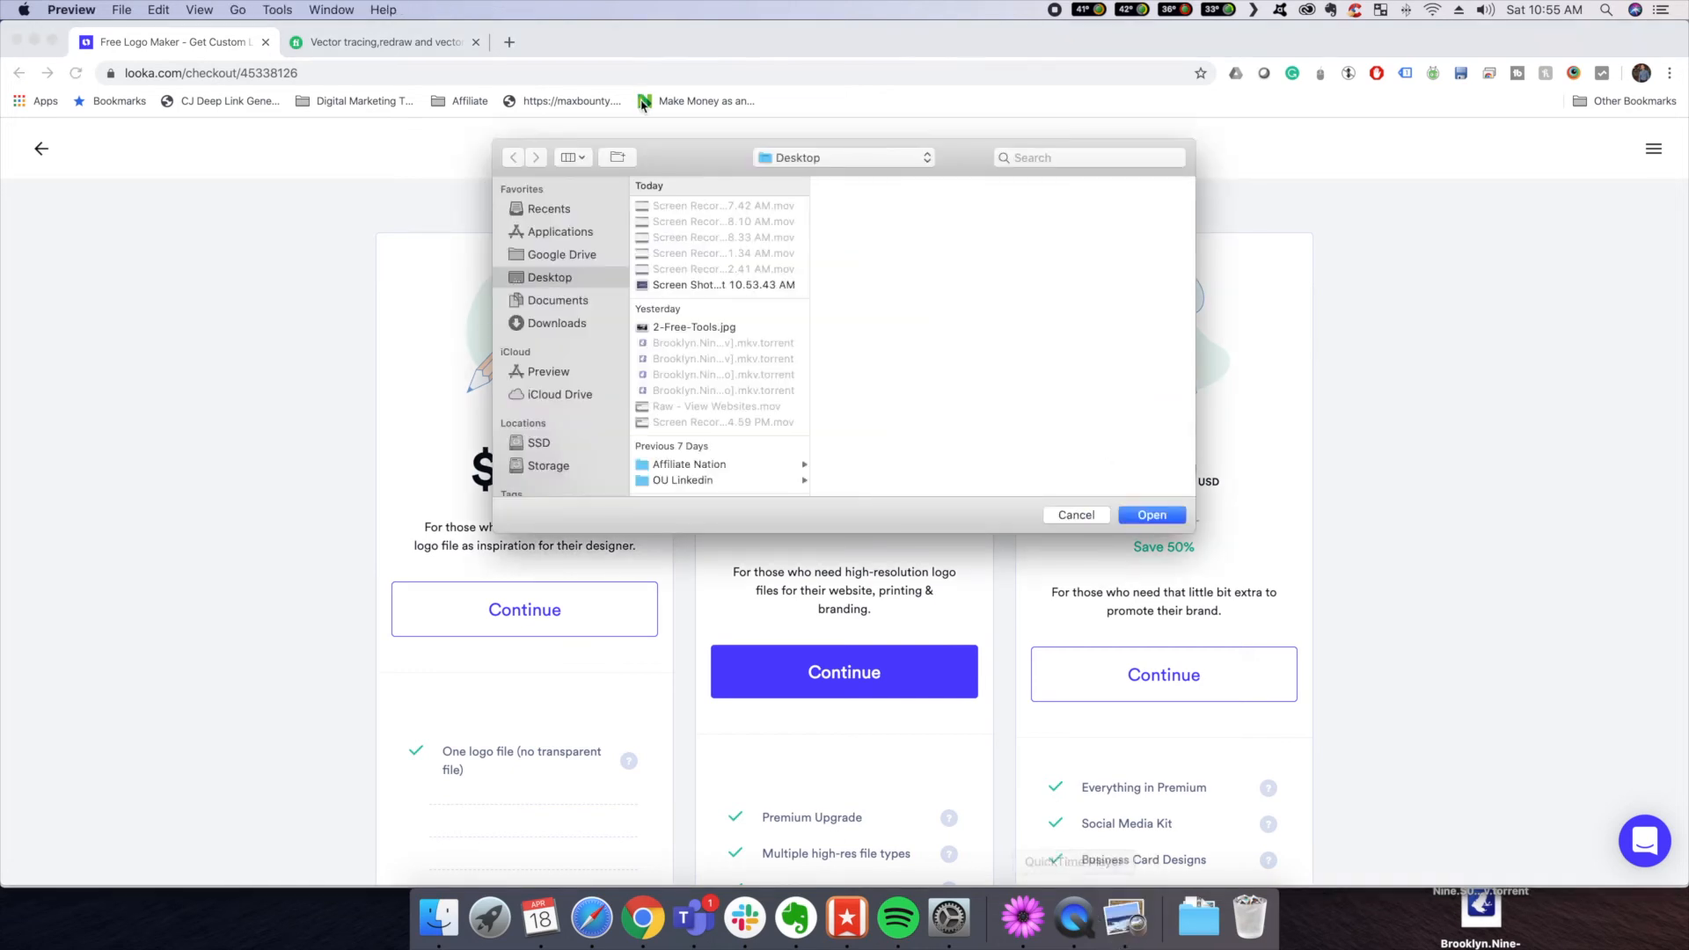
{"action": "left_click", "coordinate": [738, 285]}
{"action": "double_click", "coordinate": [737, 286]}
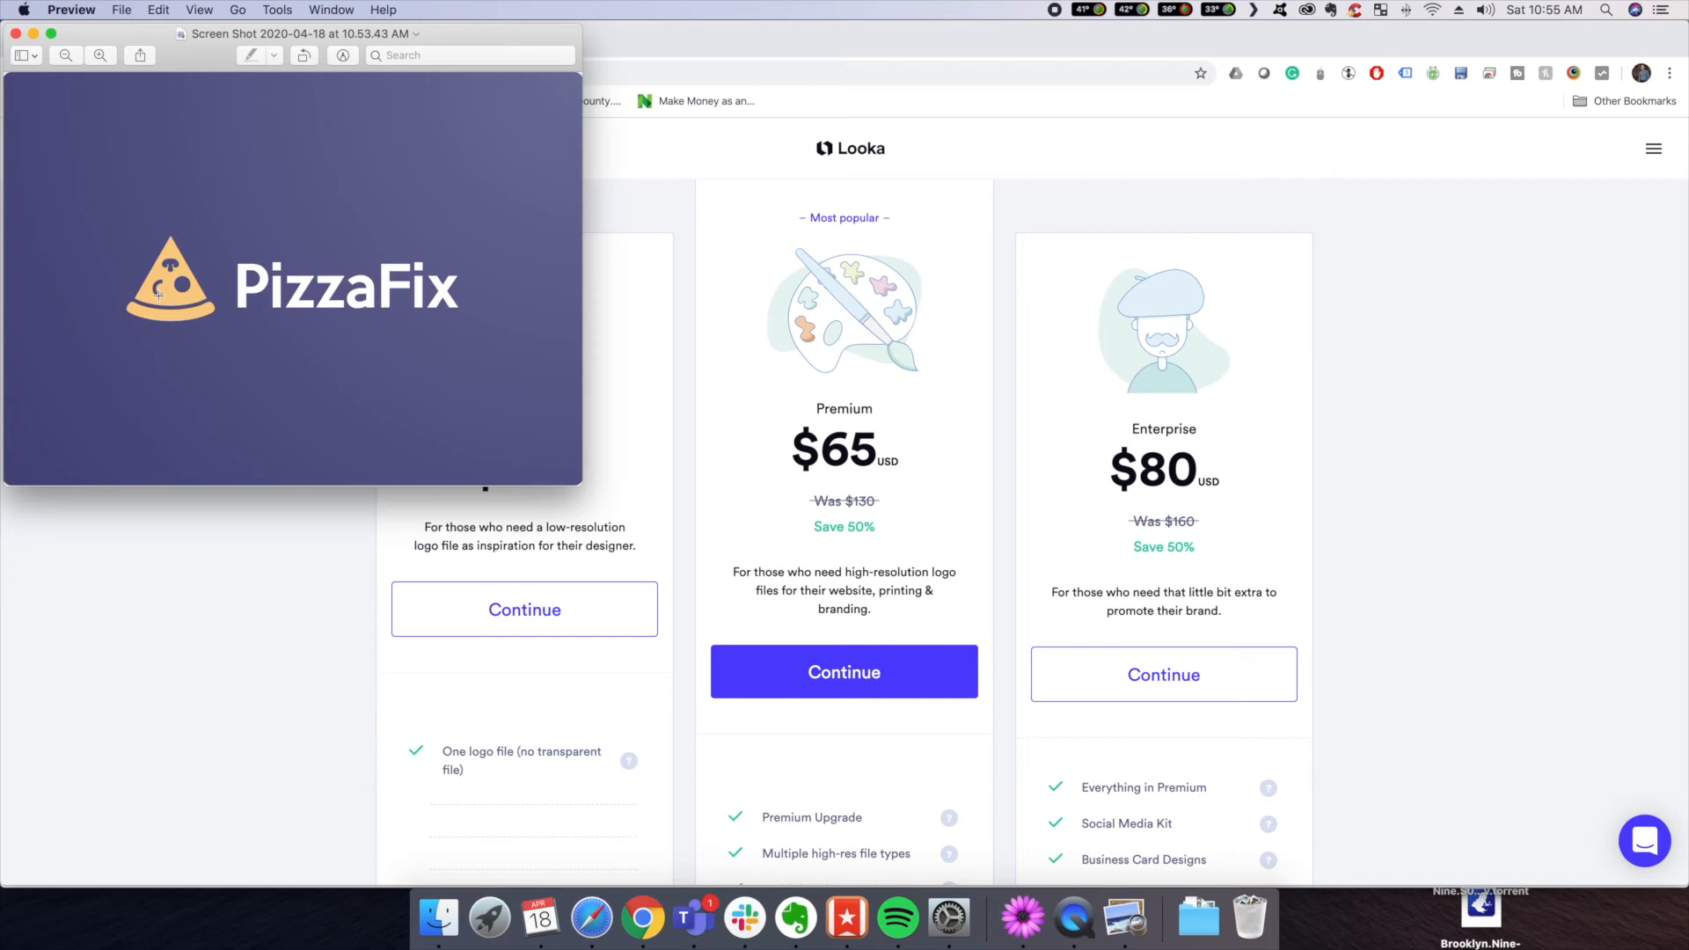
{"action": "left_click_drag", "start_coordinate": [584, 475], "coordinate": [489, 454]}
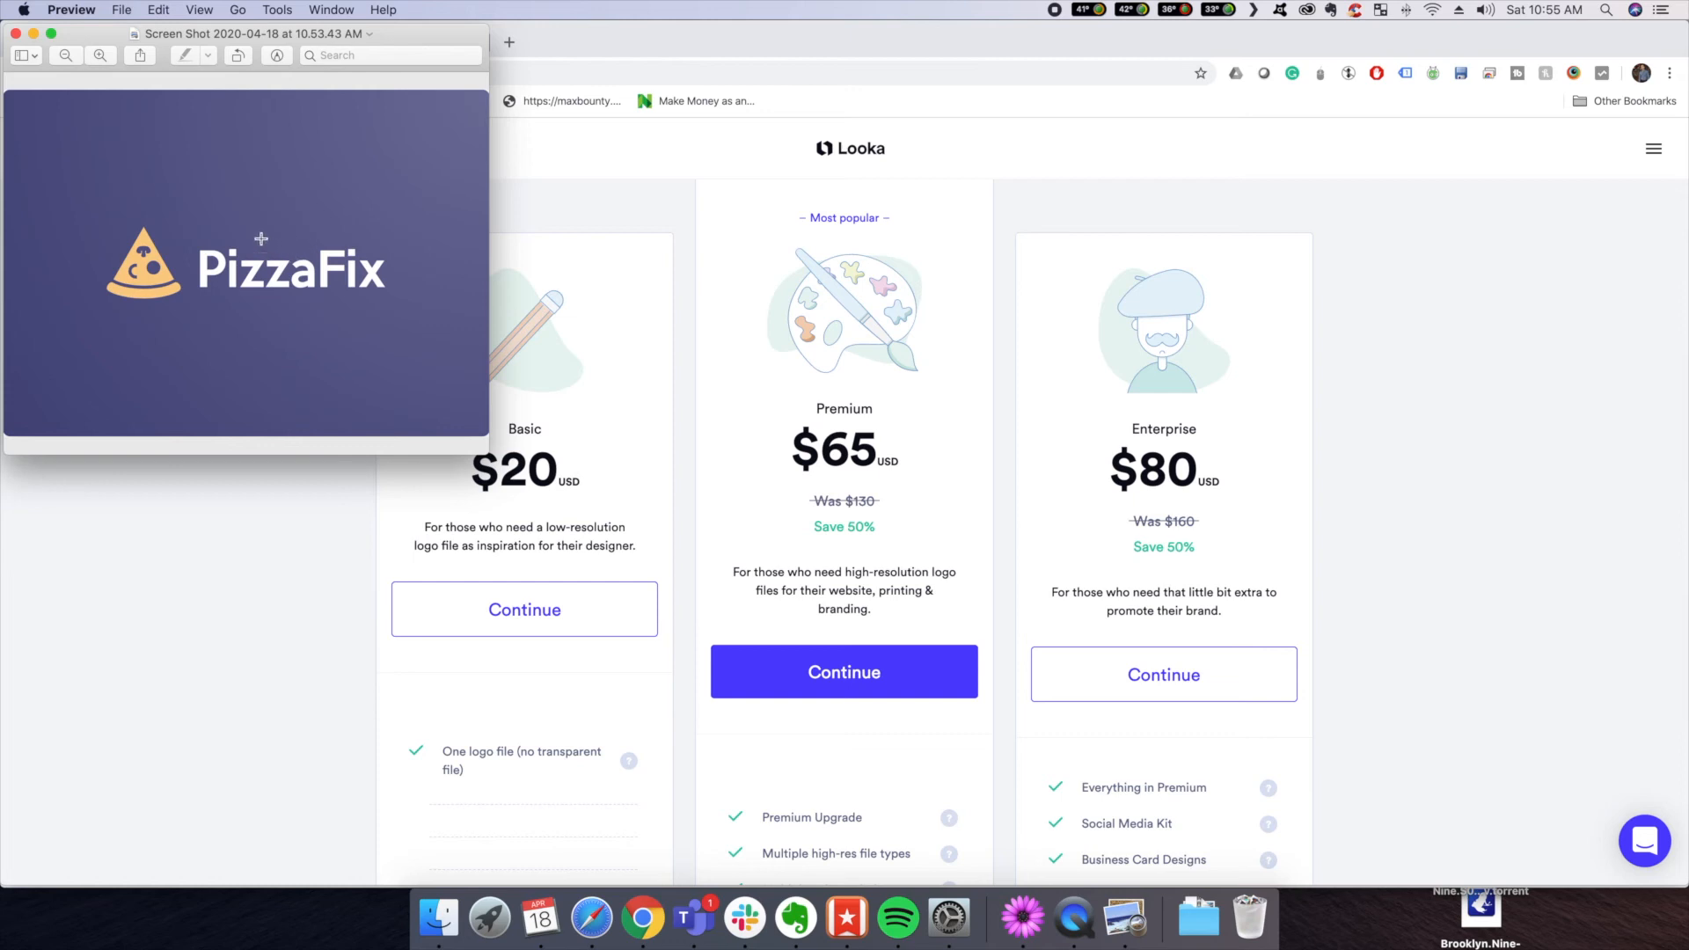
{"action": "left_click", "coordinate": [16, 34]}
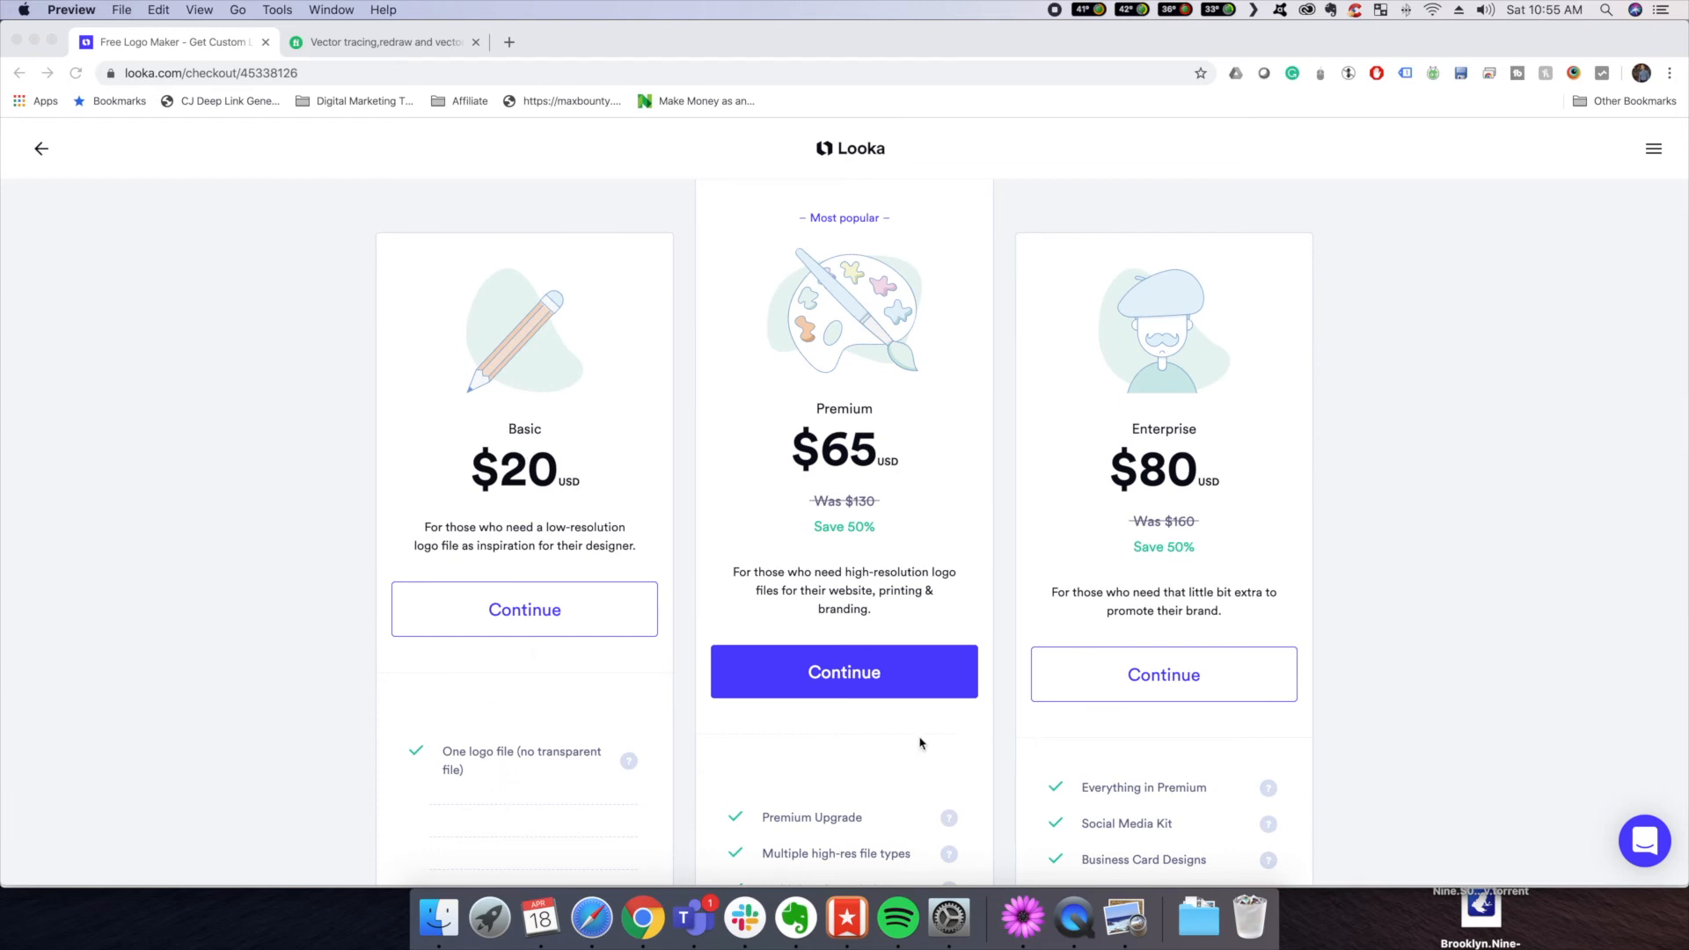
- Review the feature lists of Looka's Basic, Premium and Enterprise packages, glancing at the Fiverr gig page before returning to Looka
{"action": "scroll", "coordinate": [919, 744], "scroll_direction": "down", "scroll_amount": 2}
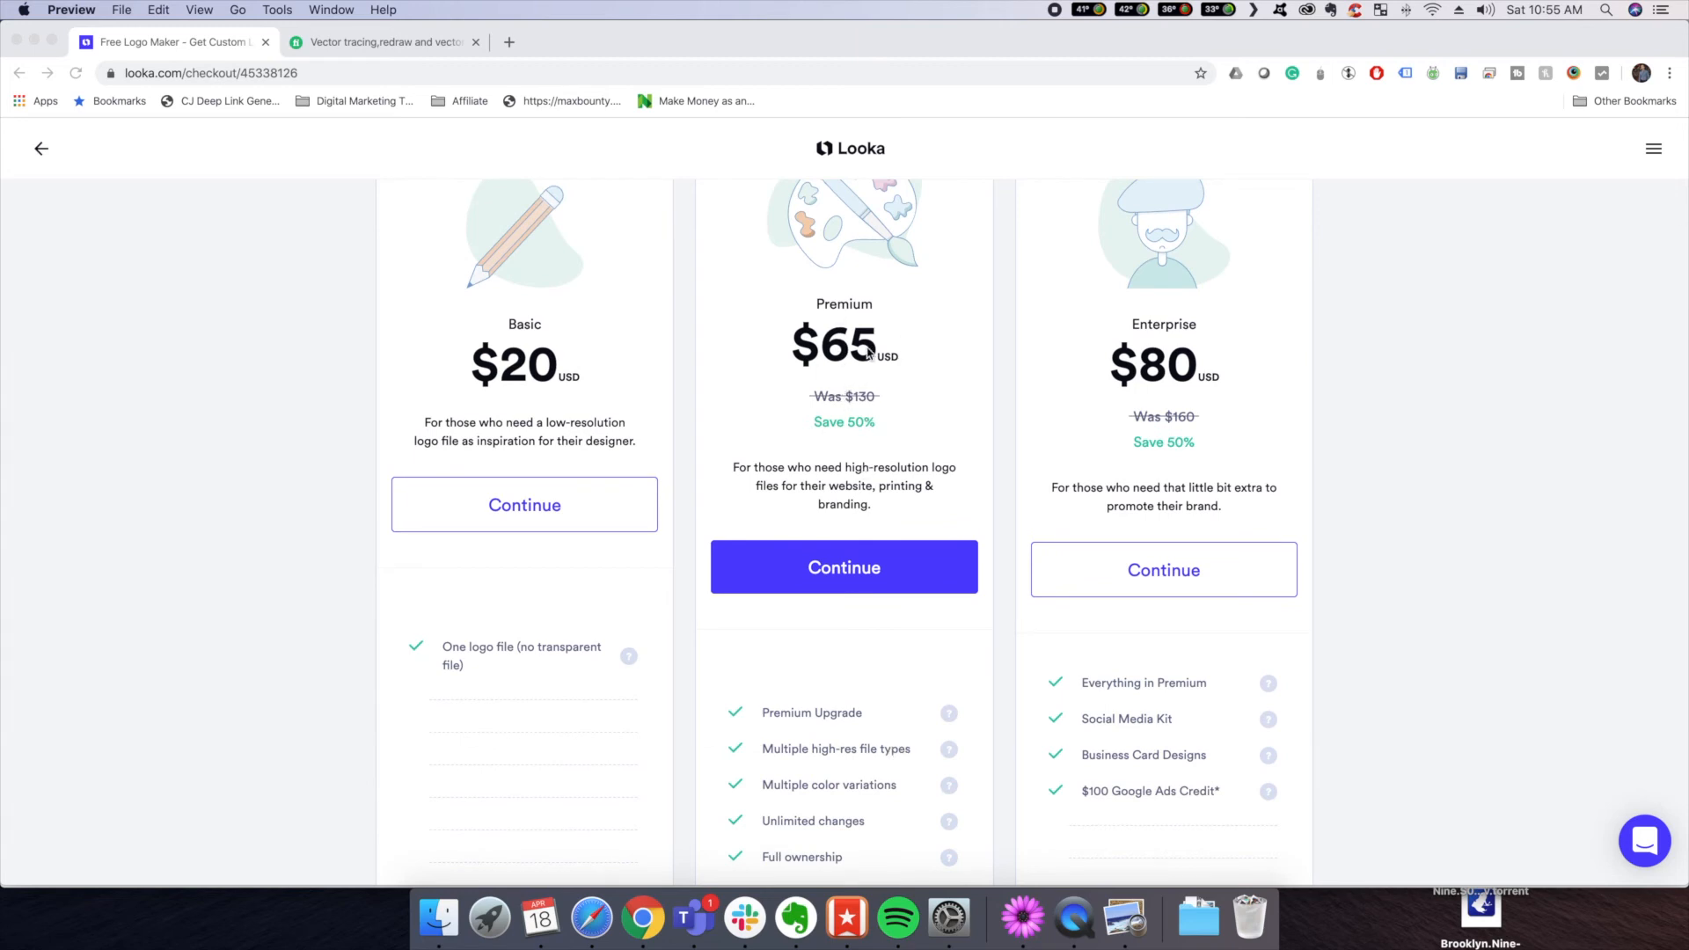
{"action": "scroll", "coordinate": [871, 482], "scroll_direction": "down", "scroll_amount": 3}
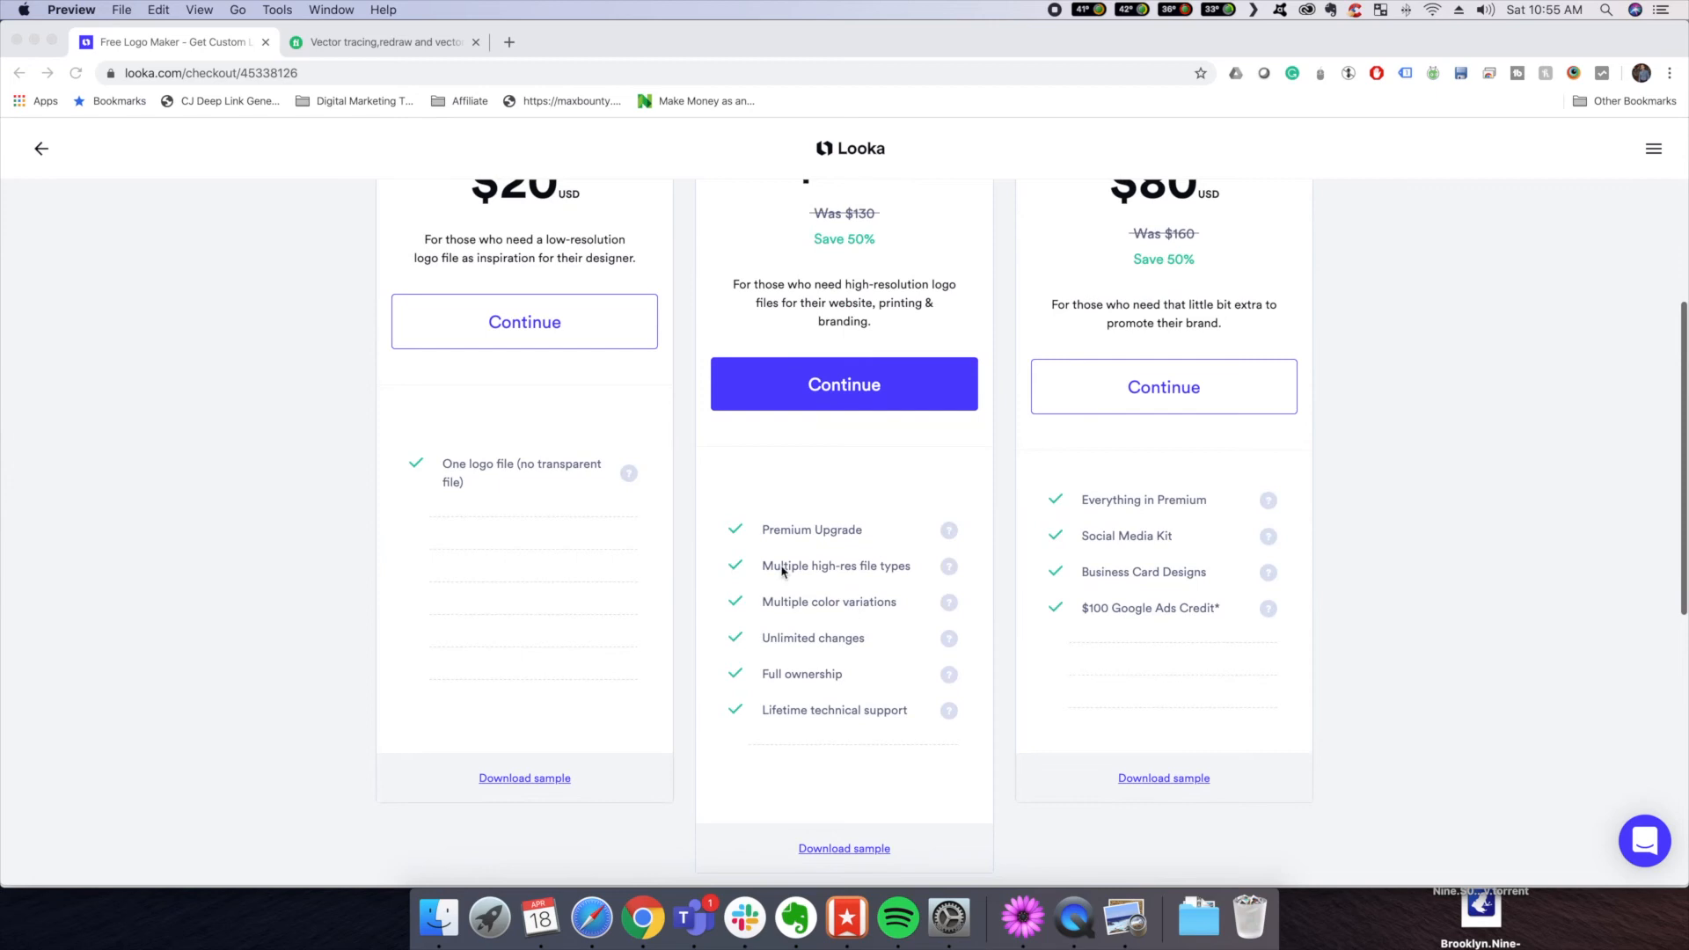
{"action": "scroll", "coordinate": [811, 703], "scroll_direction": "up", "scroll_amount": 5}
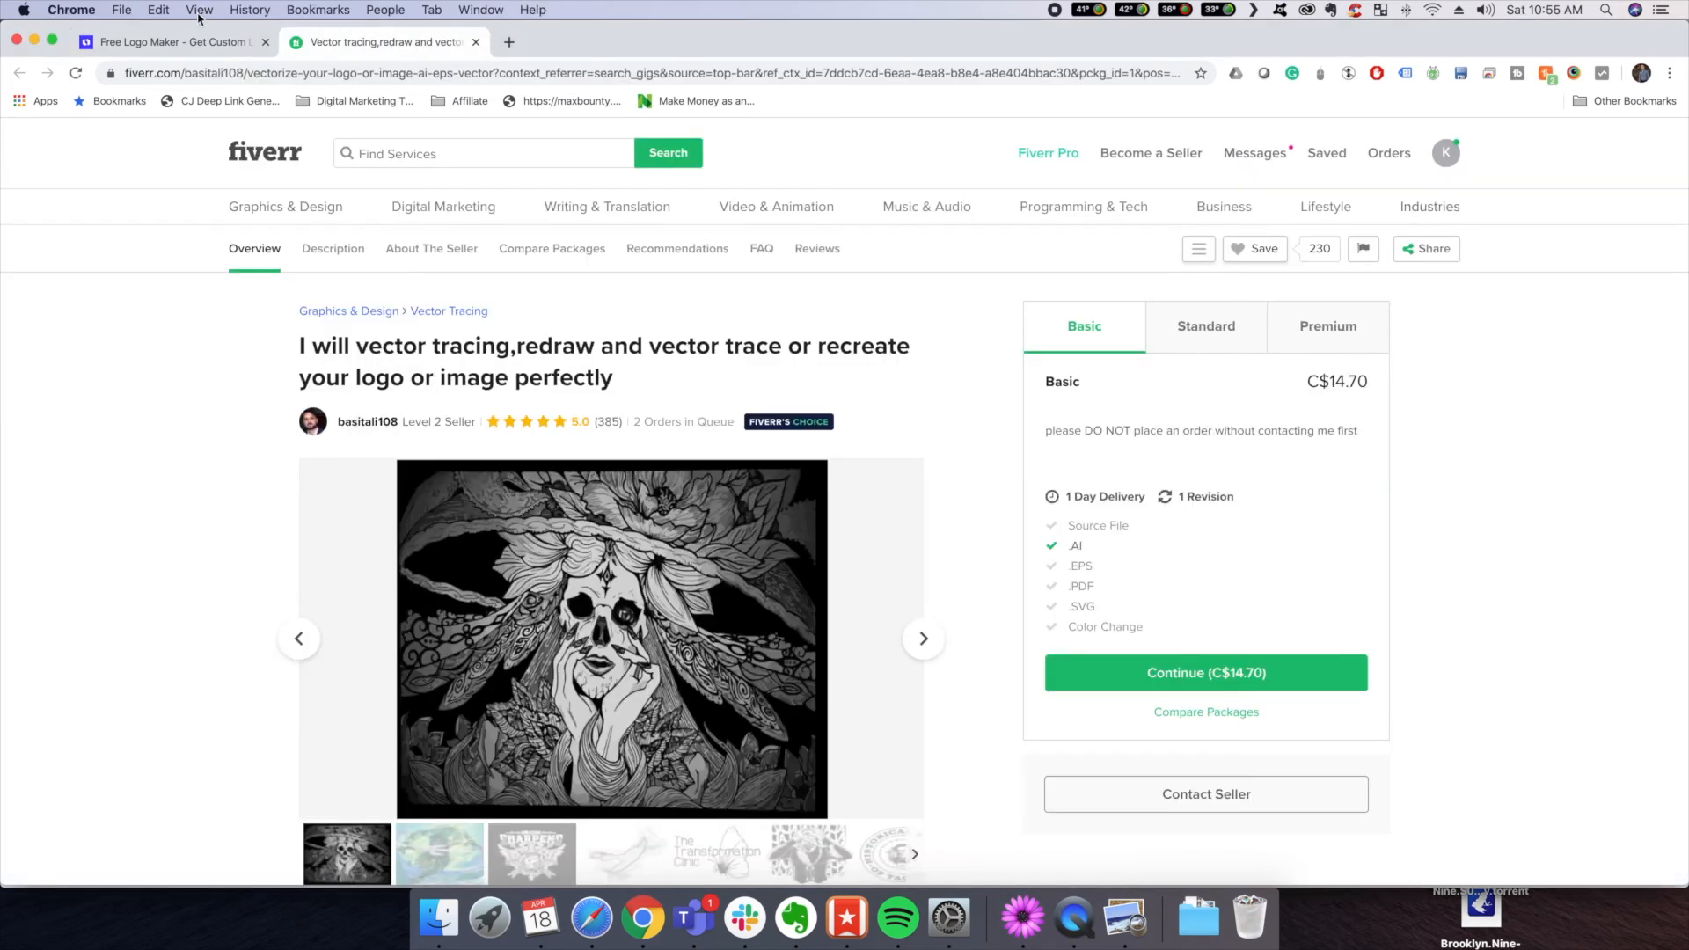
{"action": "left_click", "coordinate": [172, 44]}
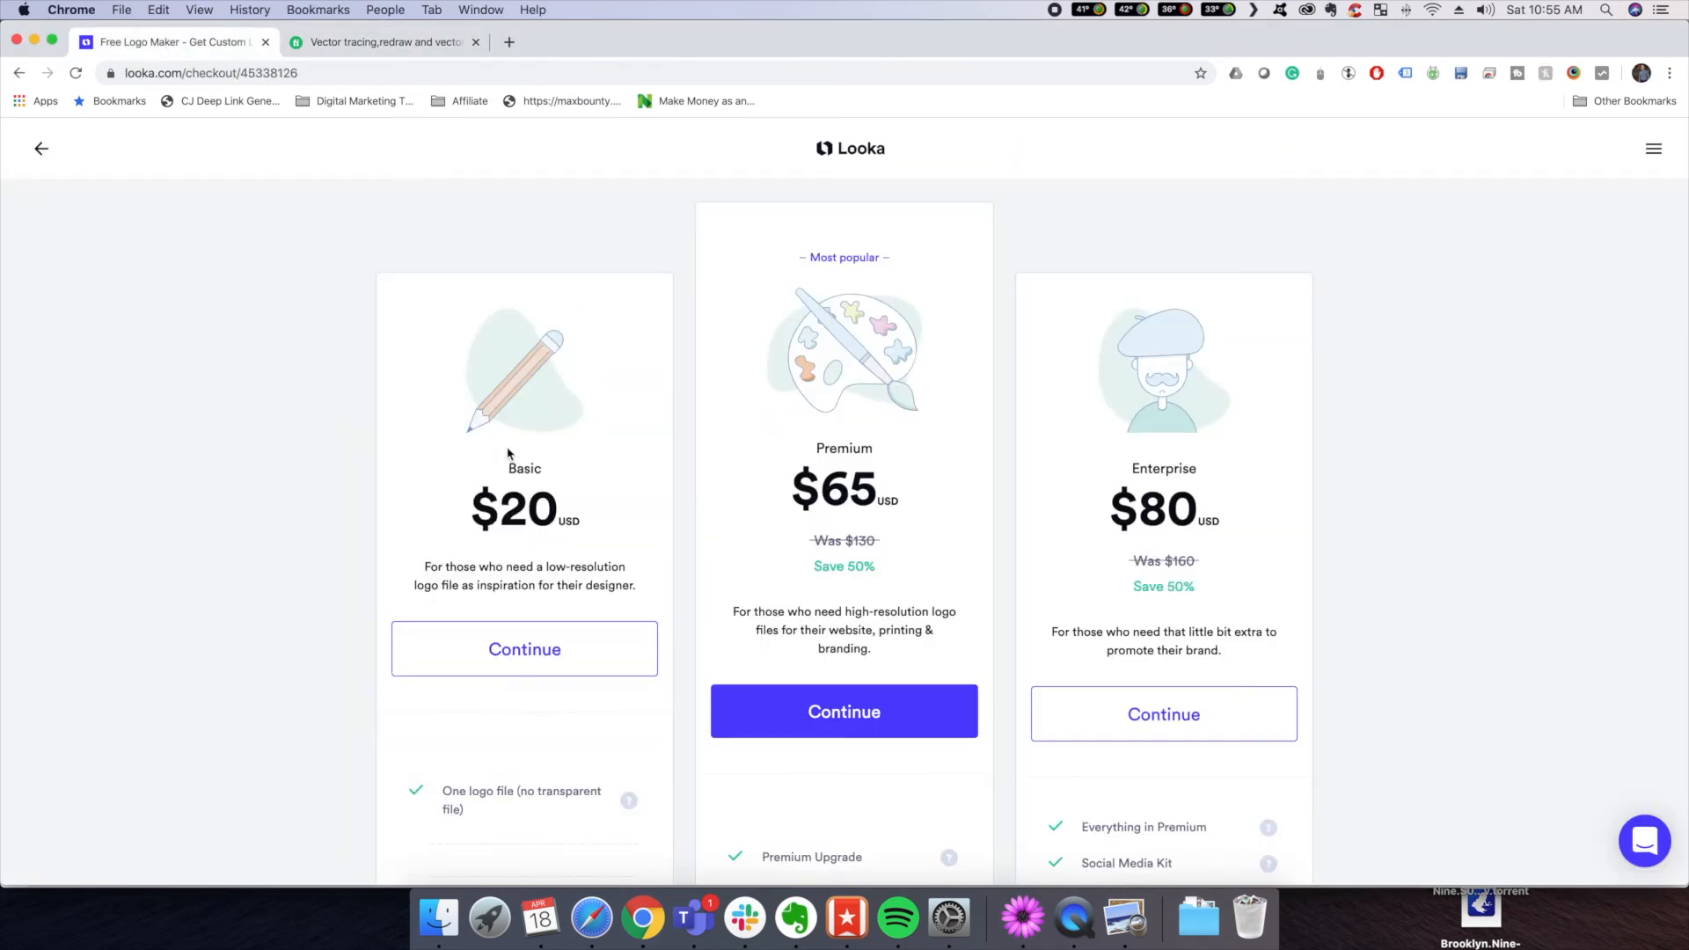
- Switch to the Fiverr vector tracing gig and examine its description and the comparison of its Basic, Standard and Premium packages
{"action": "left_click", "coordinate": [406, 44]}
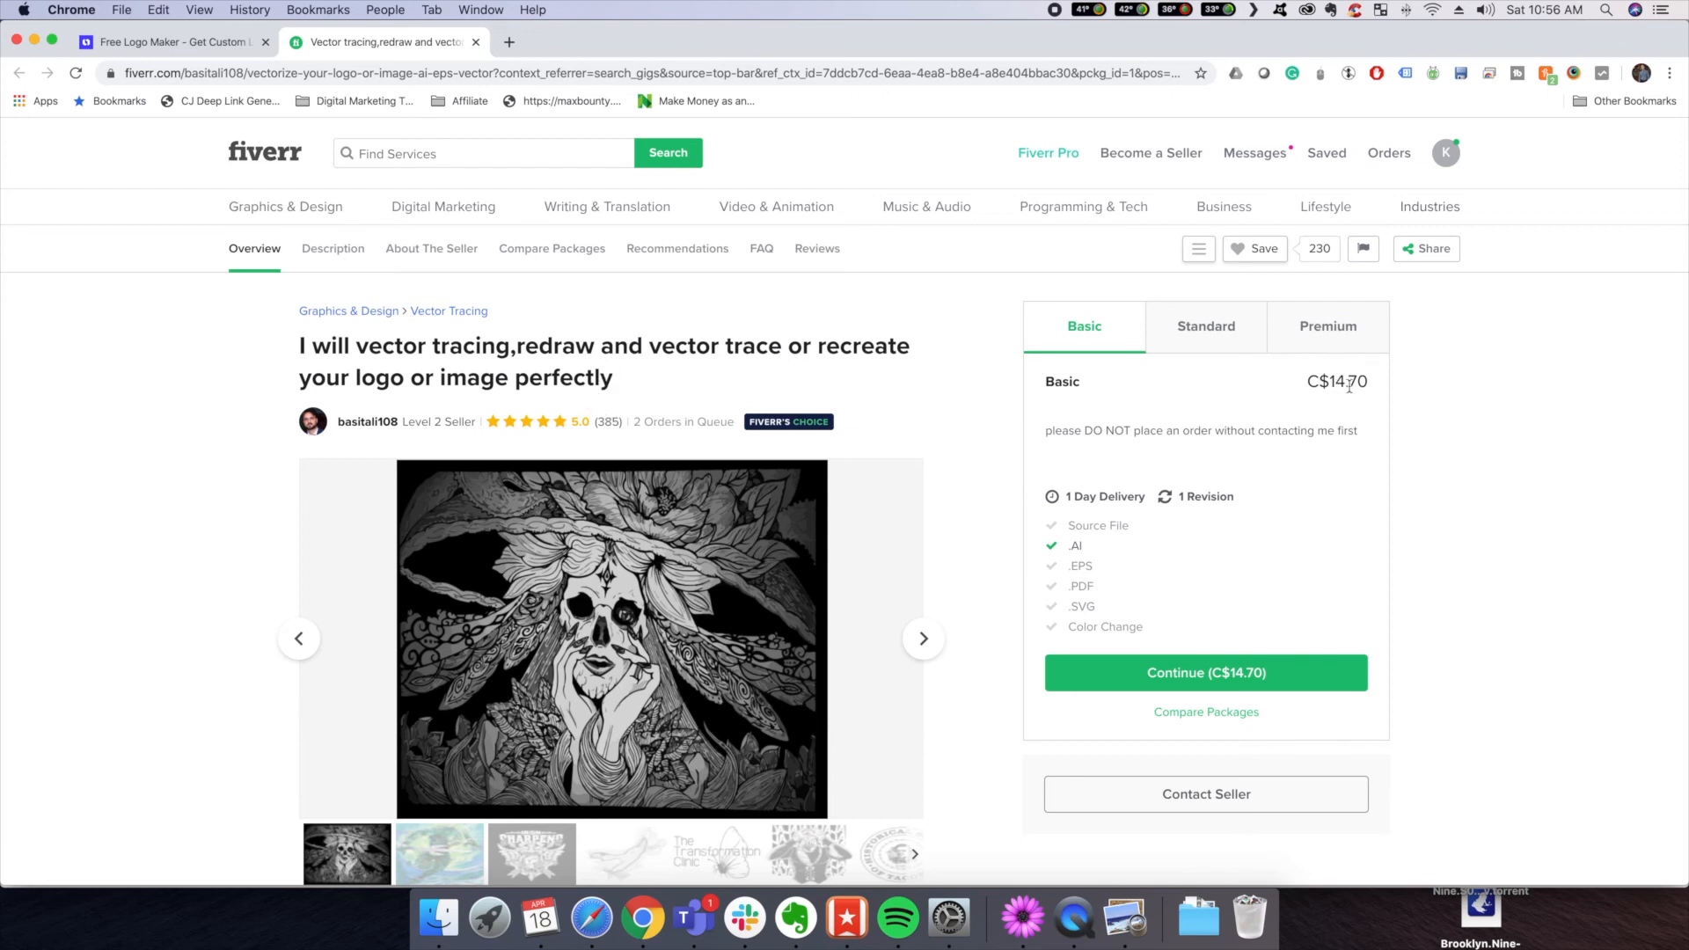
{"action": "scroll", "coordinate": [1349, 387], "scroll_direction": "down", "scroll_amount": 6}
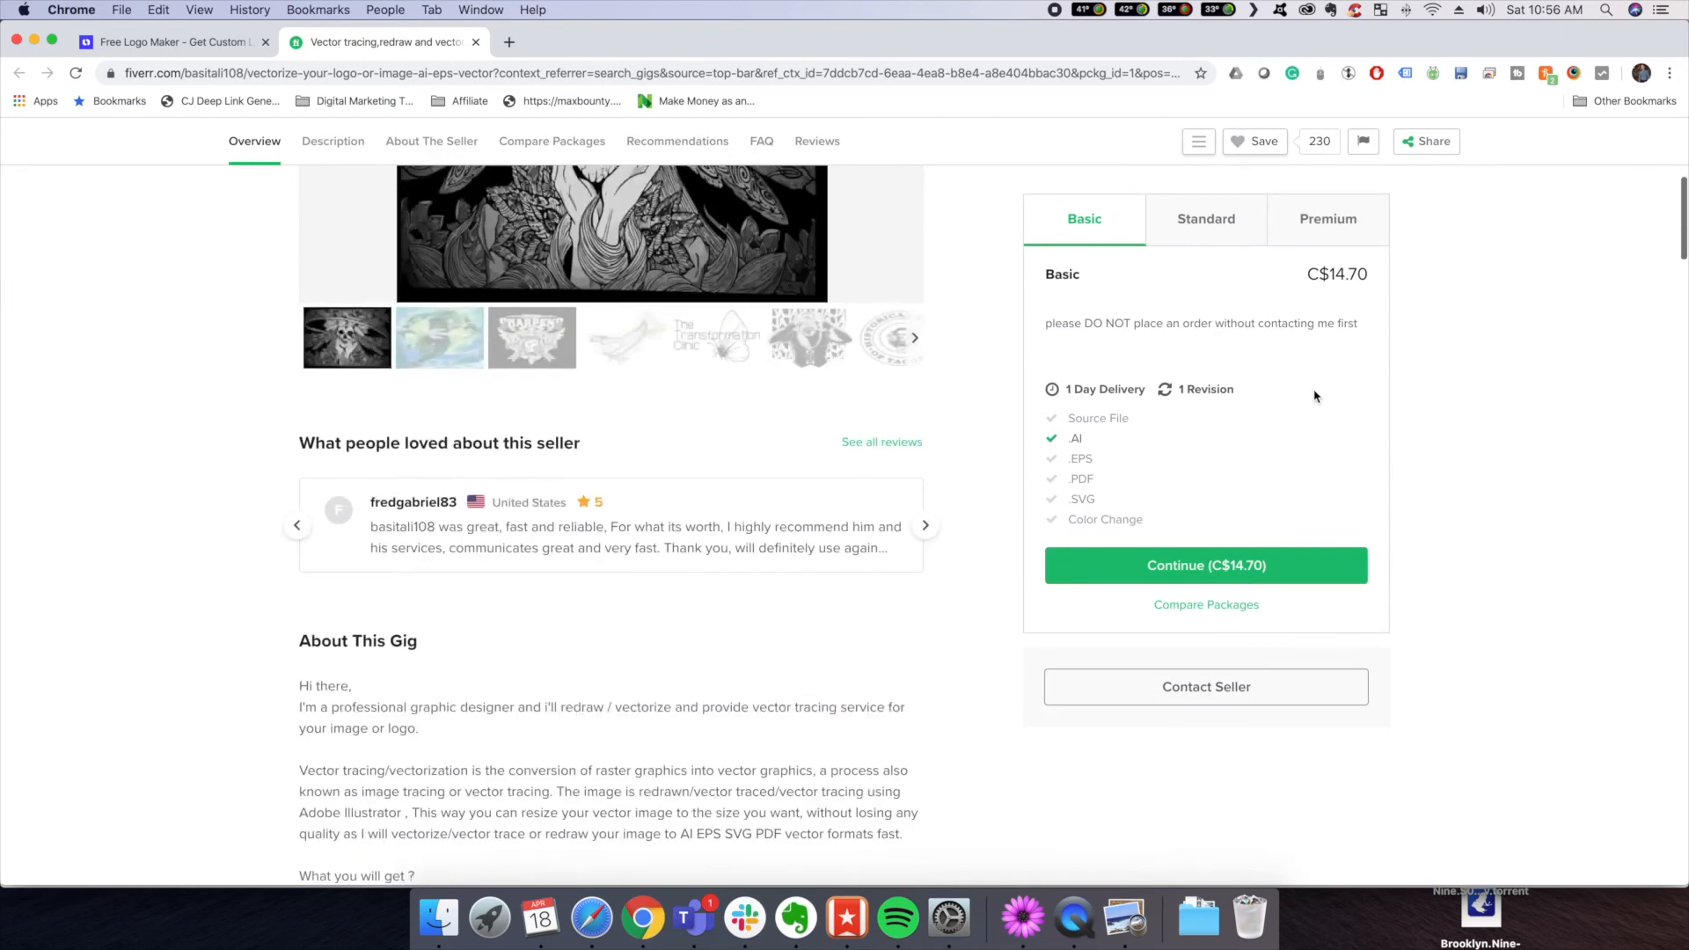
{"action": "scroll", "coordinate": [851, 497], "scroll_direction": "down", "scroll_amount": 20}
{"action": "scroll", "coordinate": [891, 474], "scroll_direction": "up", "scroll_amount": 7}
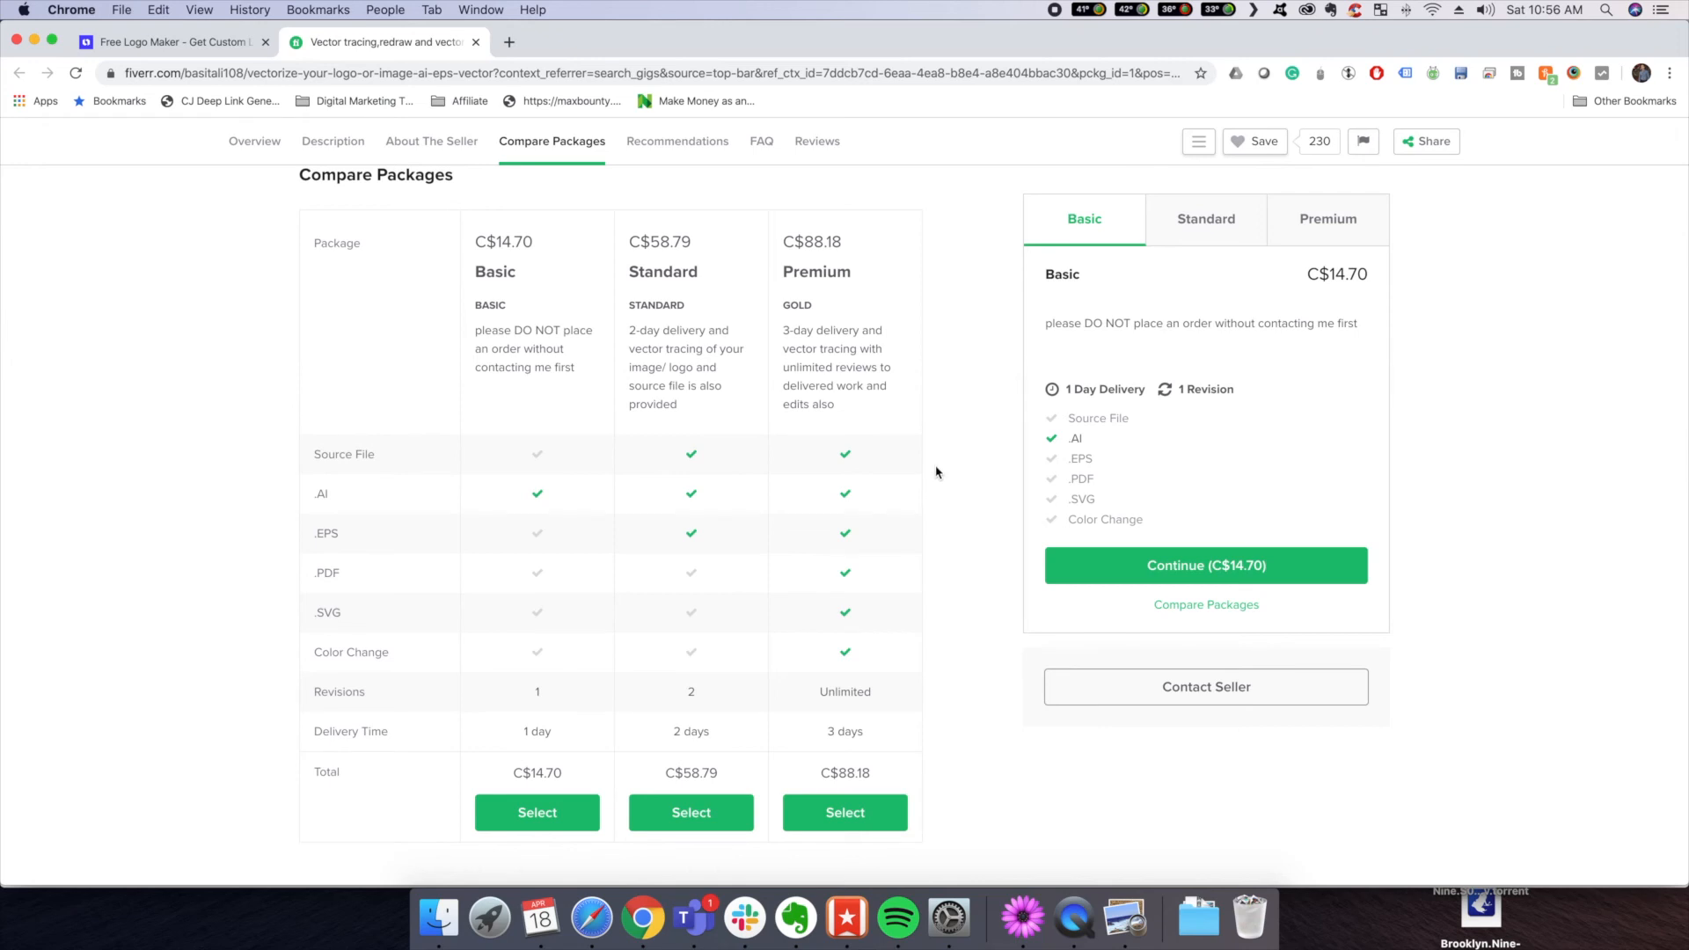
- Compare the price of Looka's Basic package with the Fiverr gig's package table, and return to the gig's overview
{"action": "left_click", "coordinate": [149, 43]}
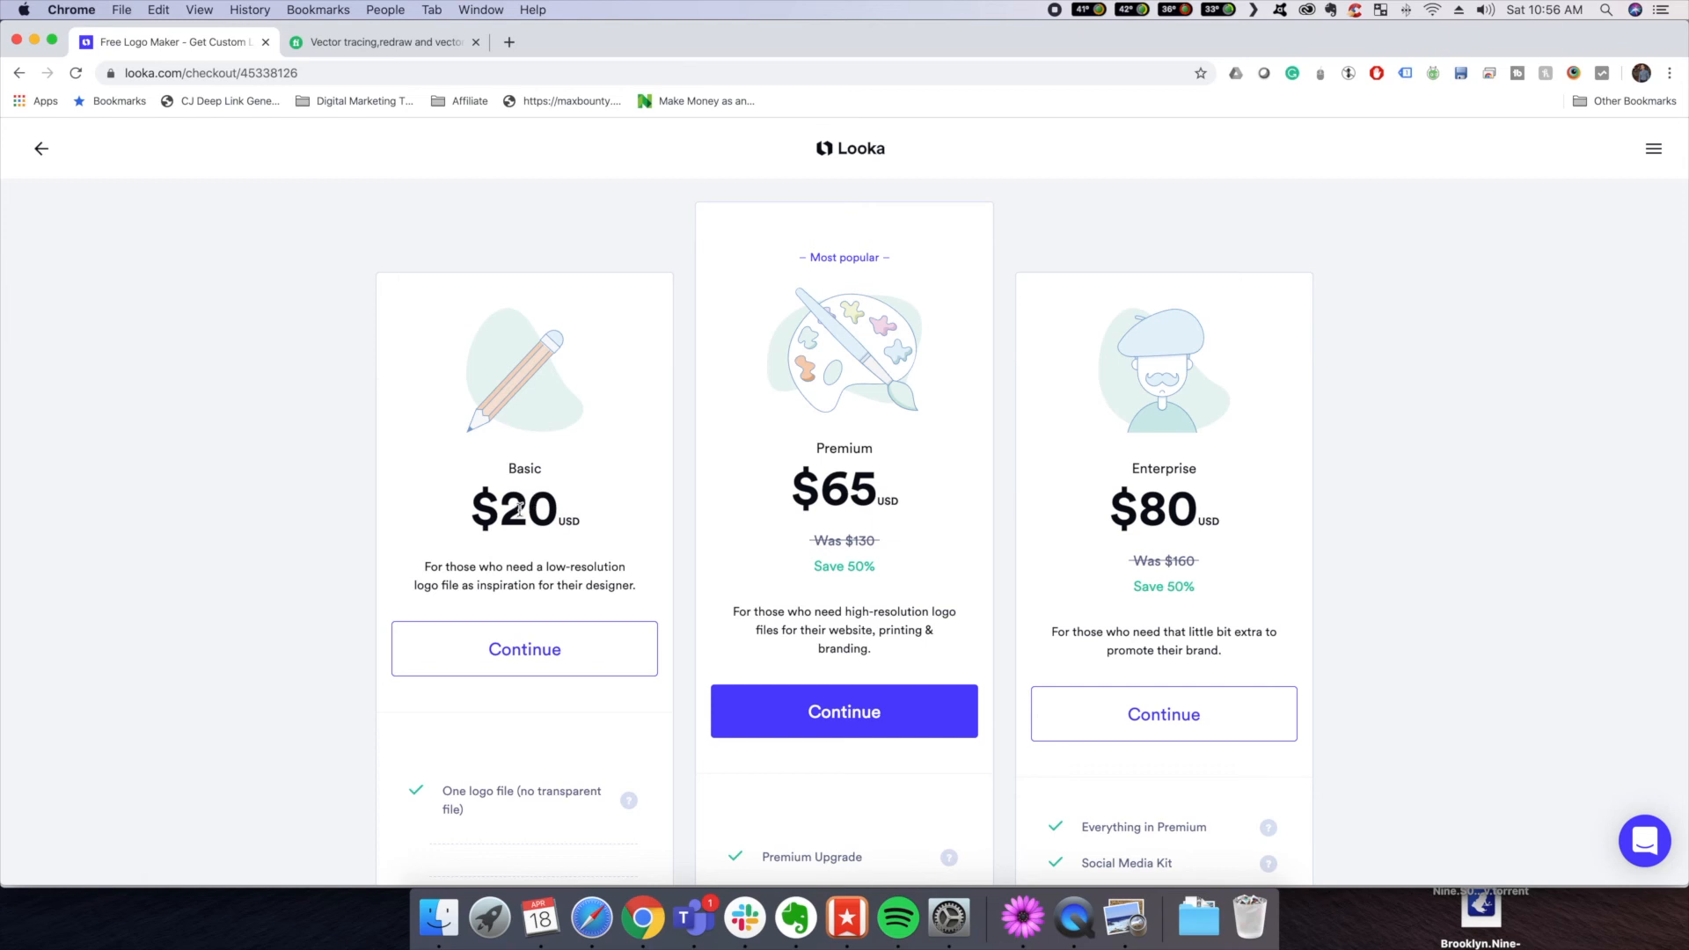
{"action": "left_click", "coordinate": [389, 44]}
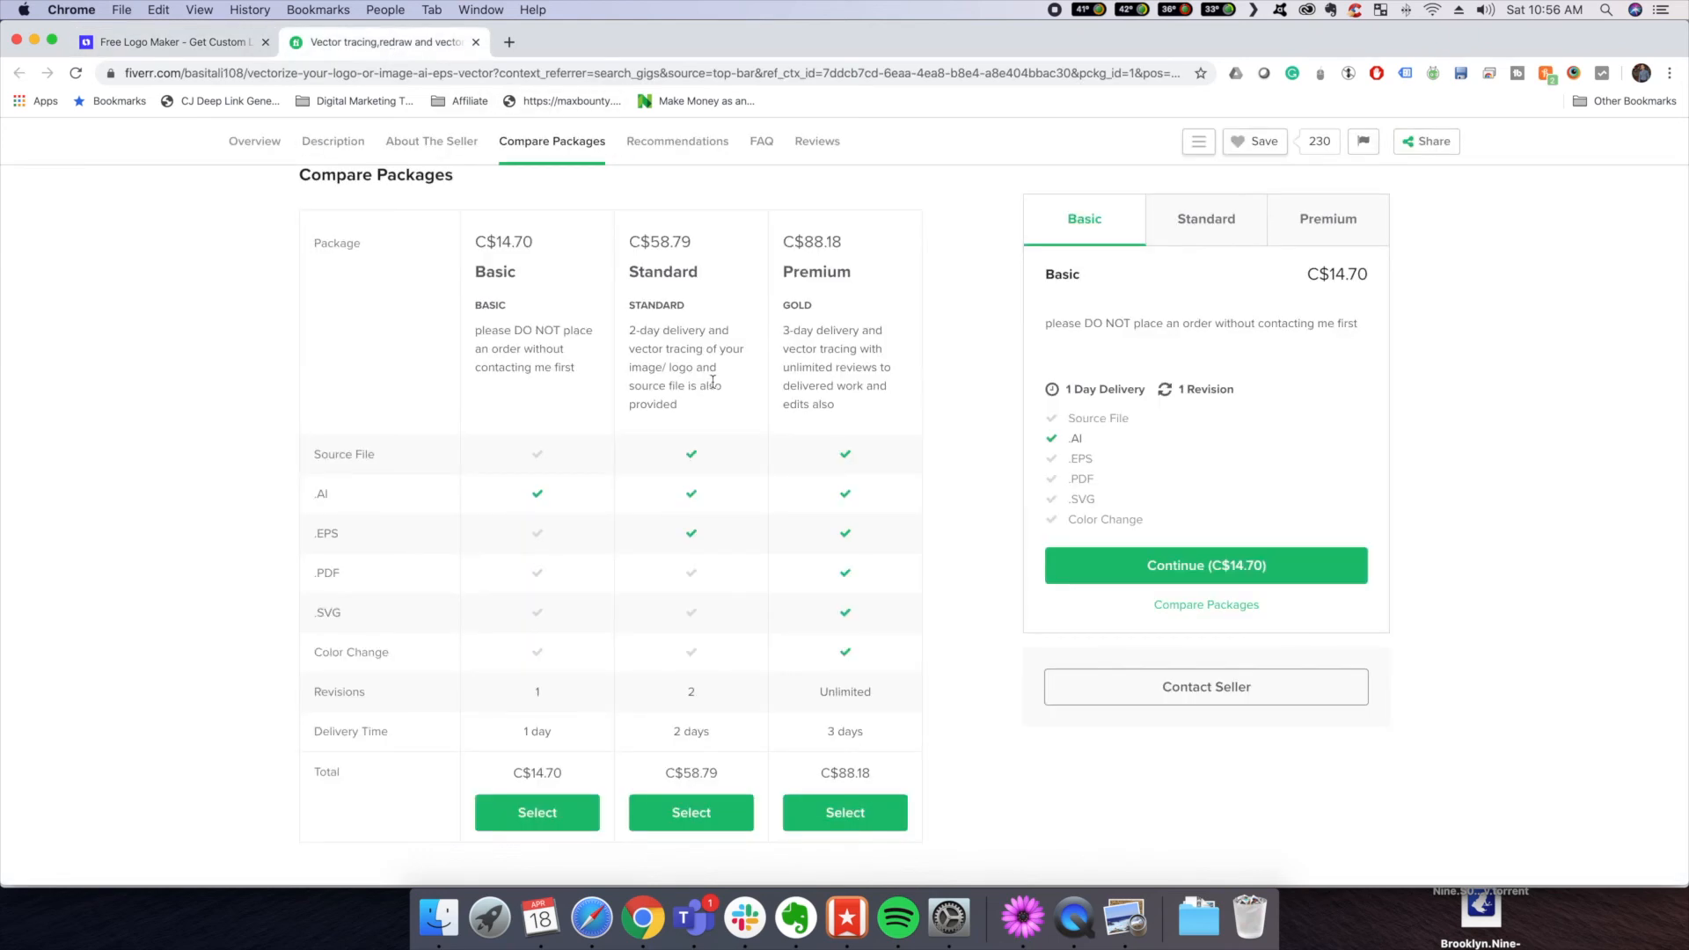
{"action": "scroll", "coordinate": [712, 387], "scroll_direction": "up", "scroll_amount": 10}
{"action": "scroll", "coordinate": [712, 387], "scroll_direction": "up", "scroll_amount": 10}
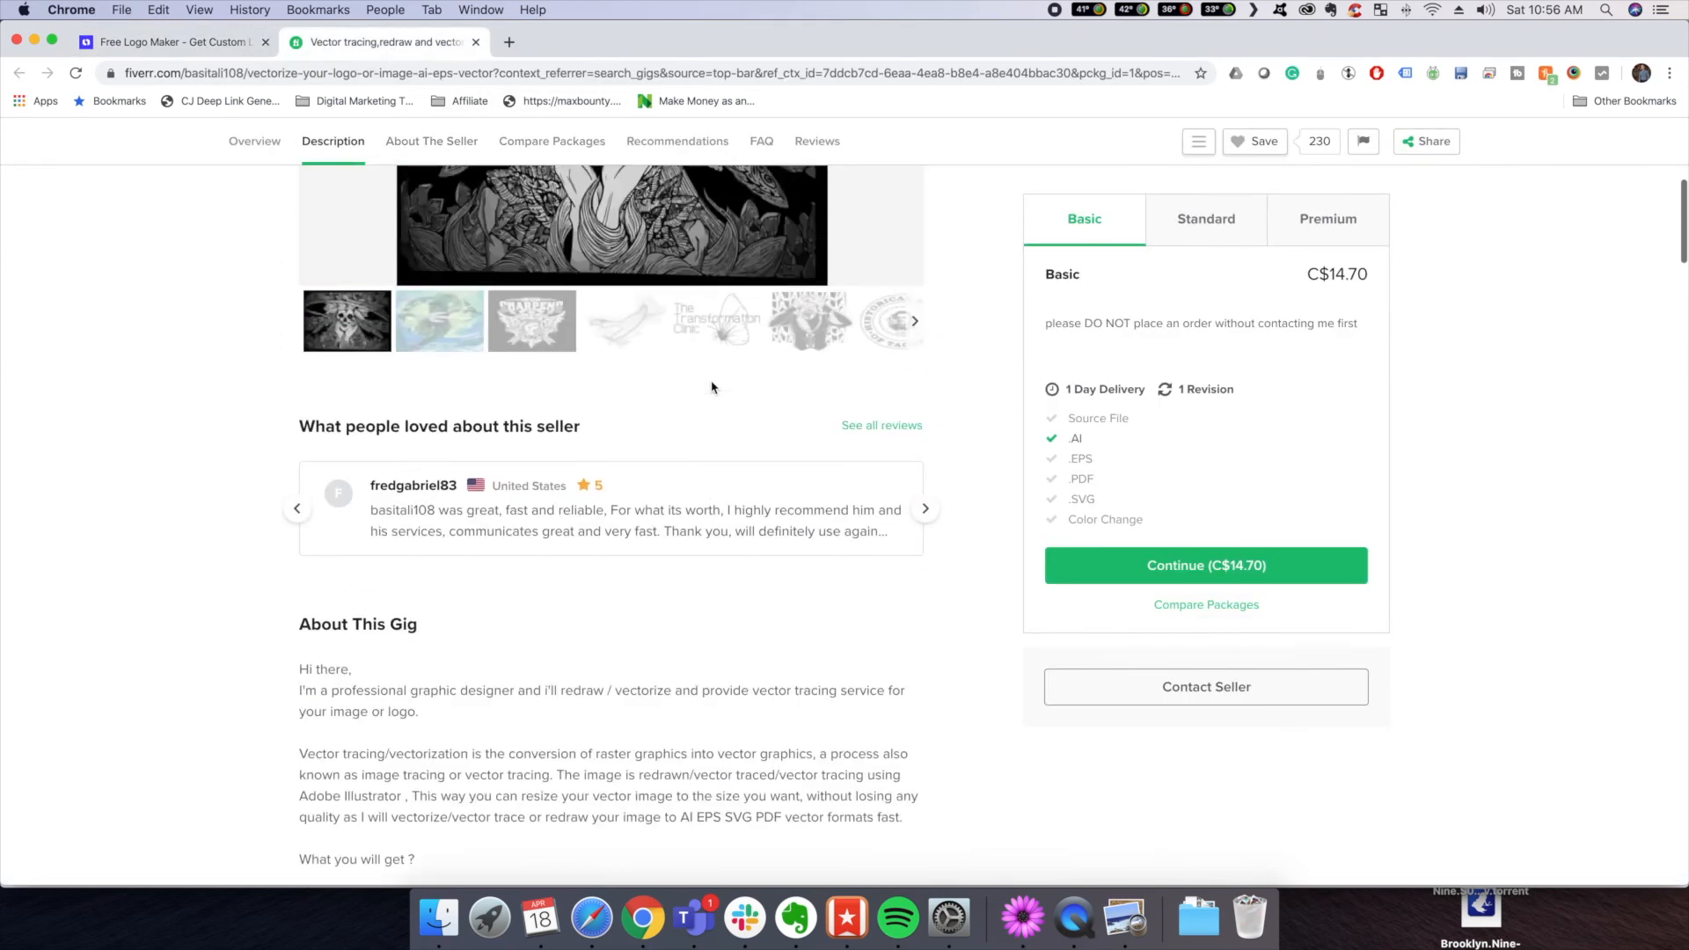
{"action": "scroll", "coordinate": [713, 387], "scroll_direction": "up", "scroll_amount": 5}
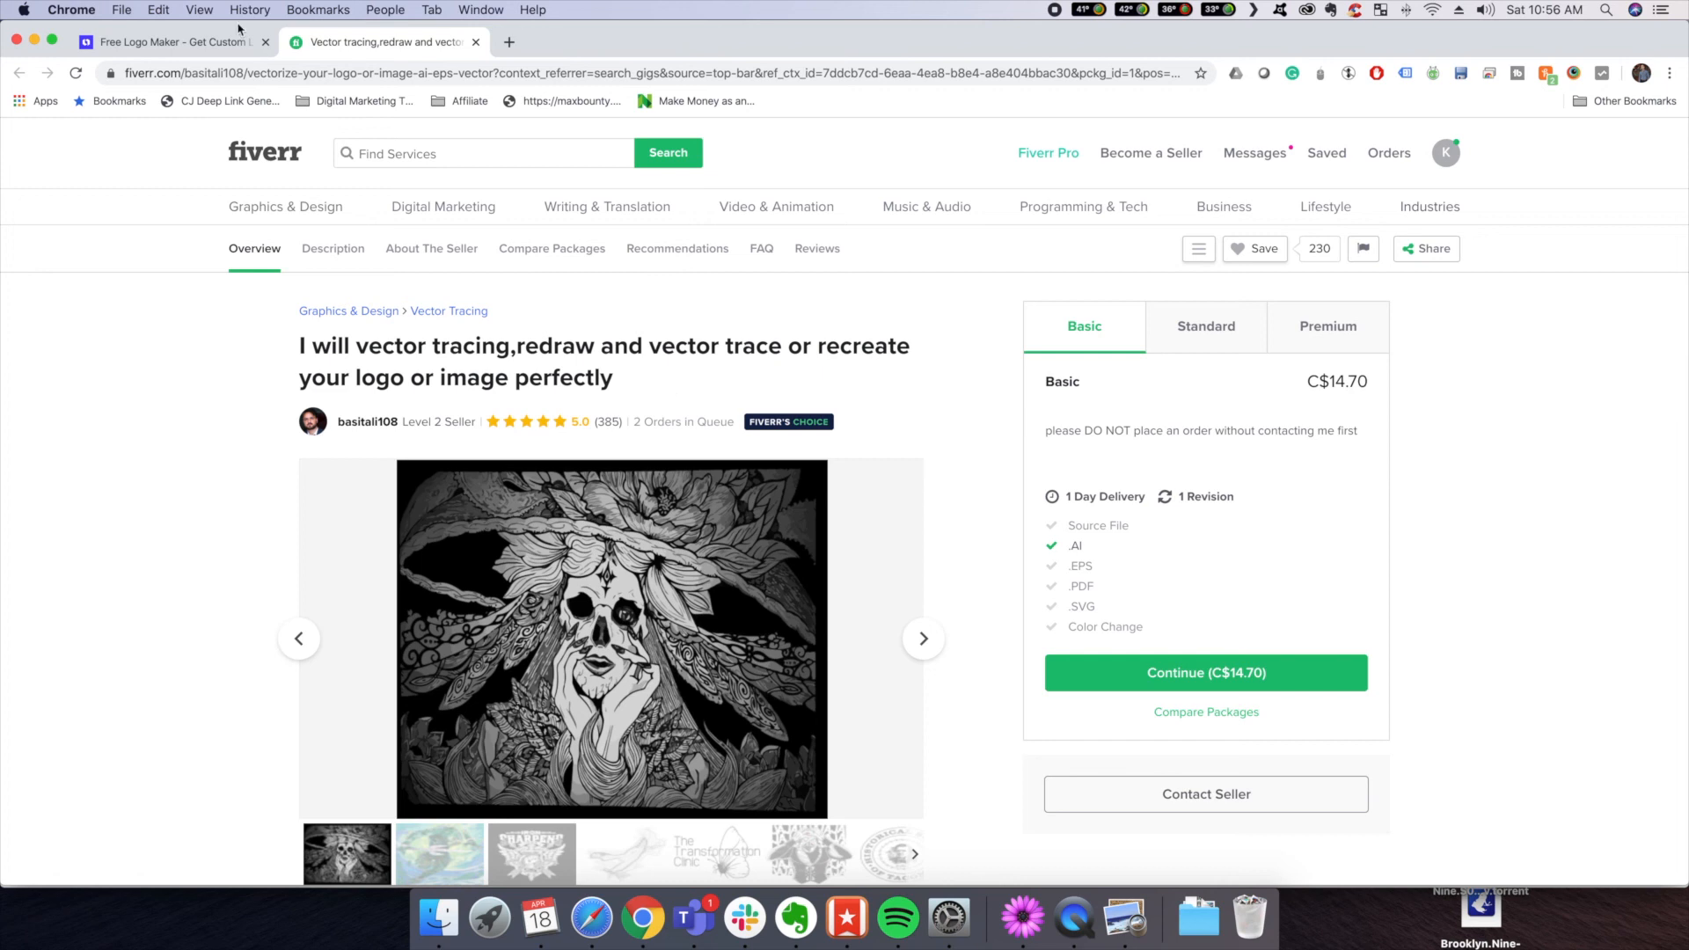
- Recheck Looka's packages, highlight the Fiverr gig's note about contacting the seller before ordering, and open the conversation with the seller
{"action": "left_click", "coordinate": [211, 42]}
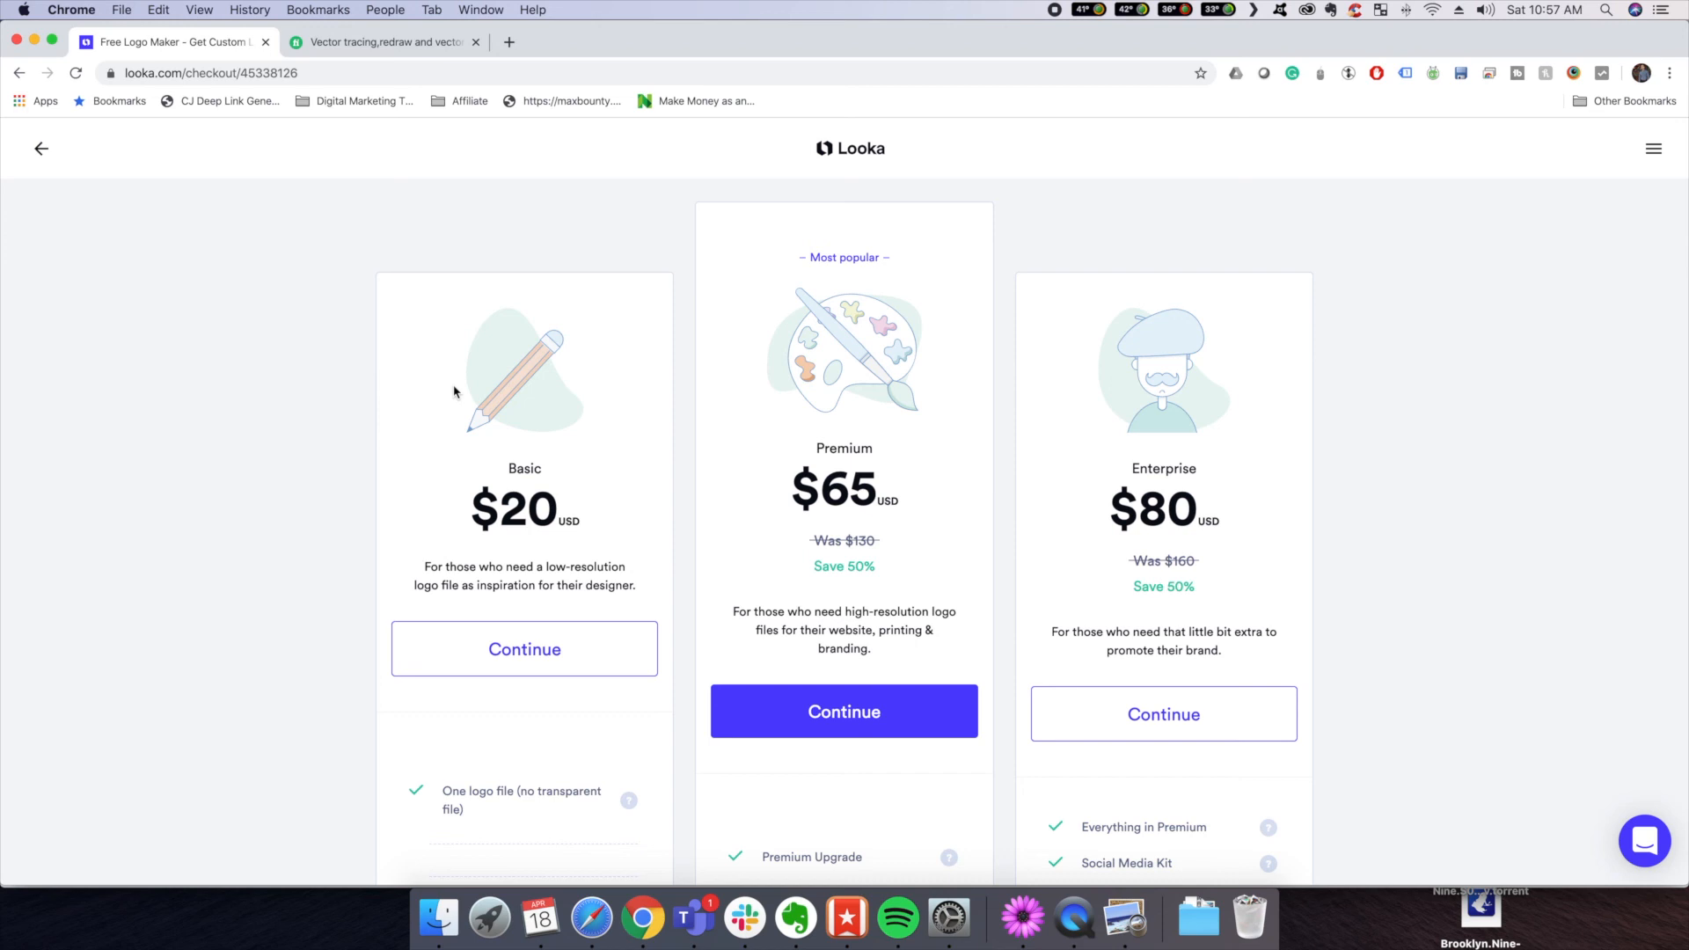
{"action": "left_click", "coordinate": [362, 49]}
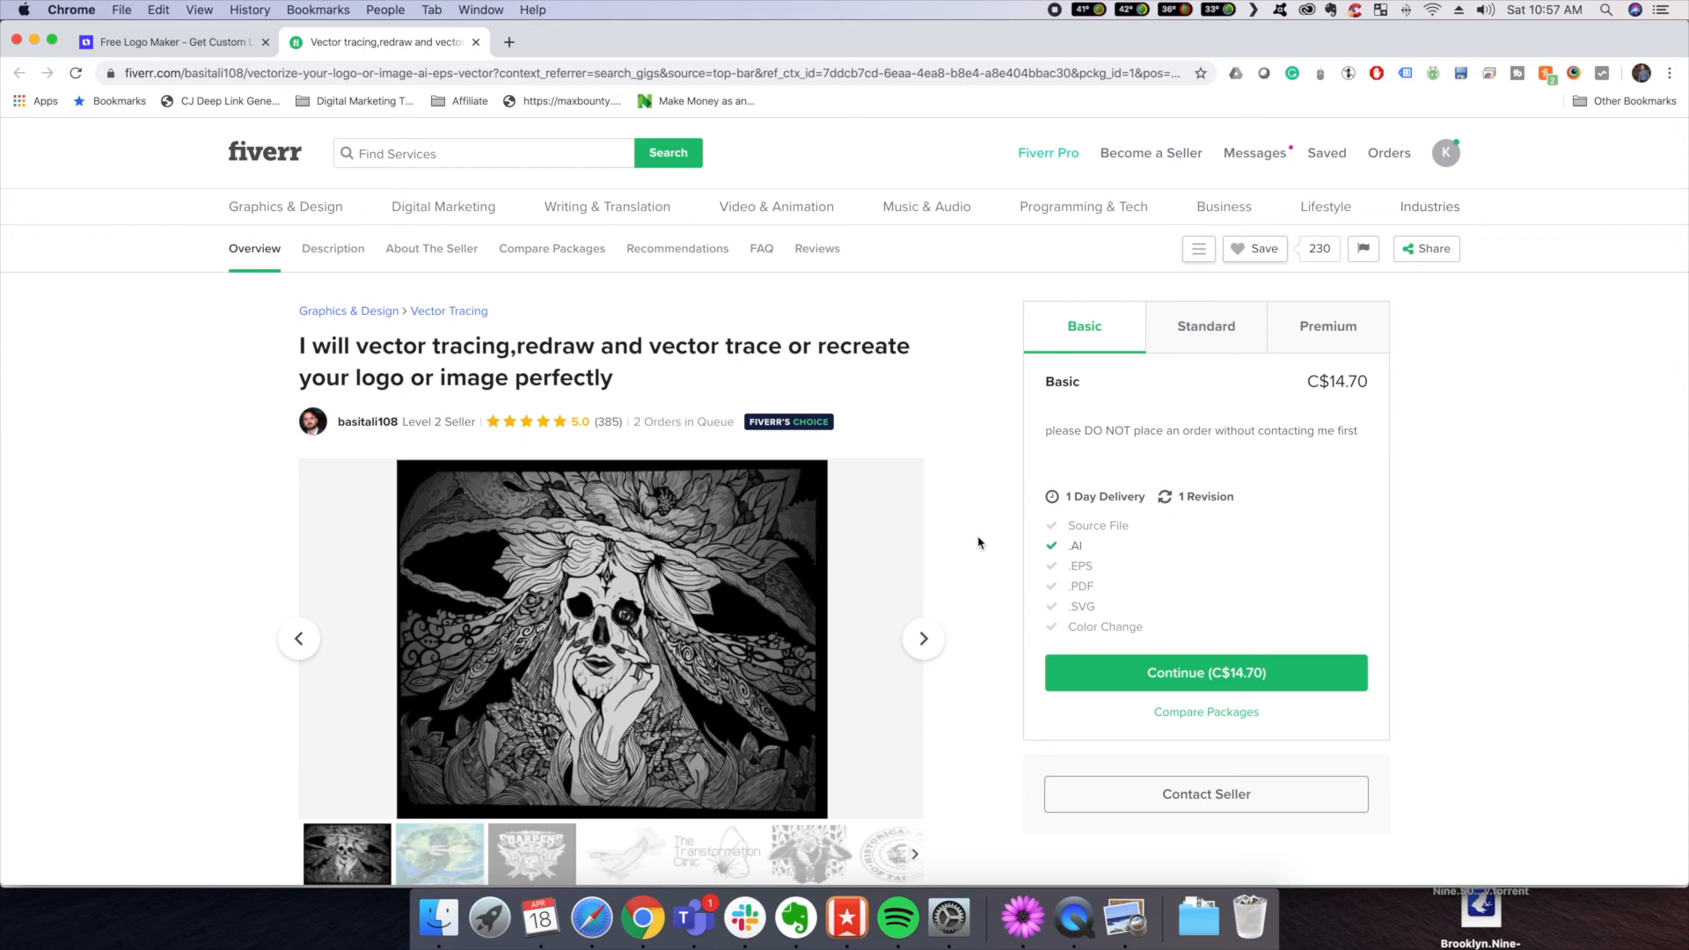
{"action": "left_click_drag", "start_coordinate": [1041, 433], "coordinate": [1373, 431]}
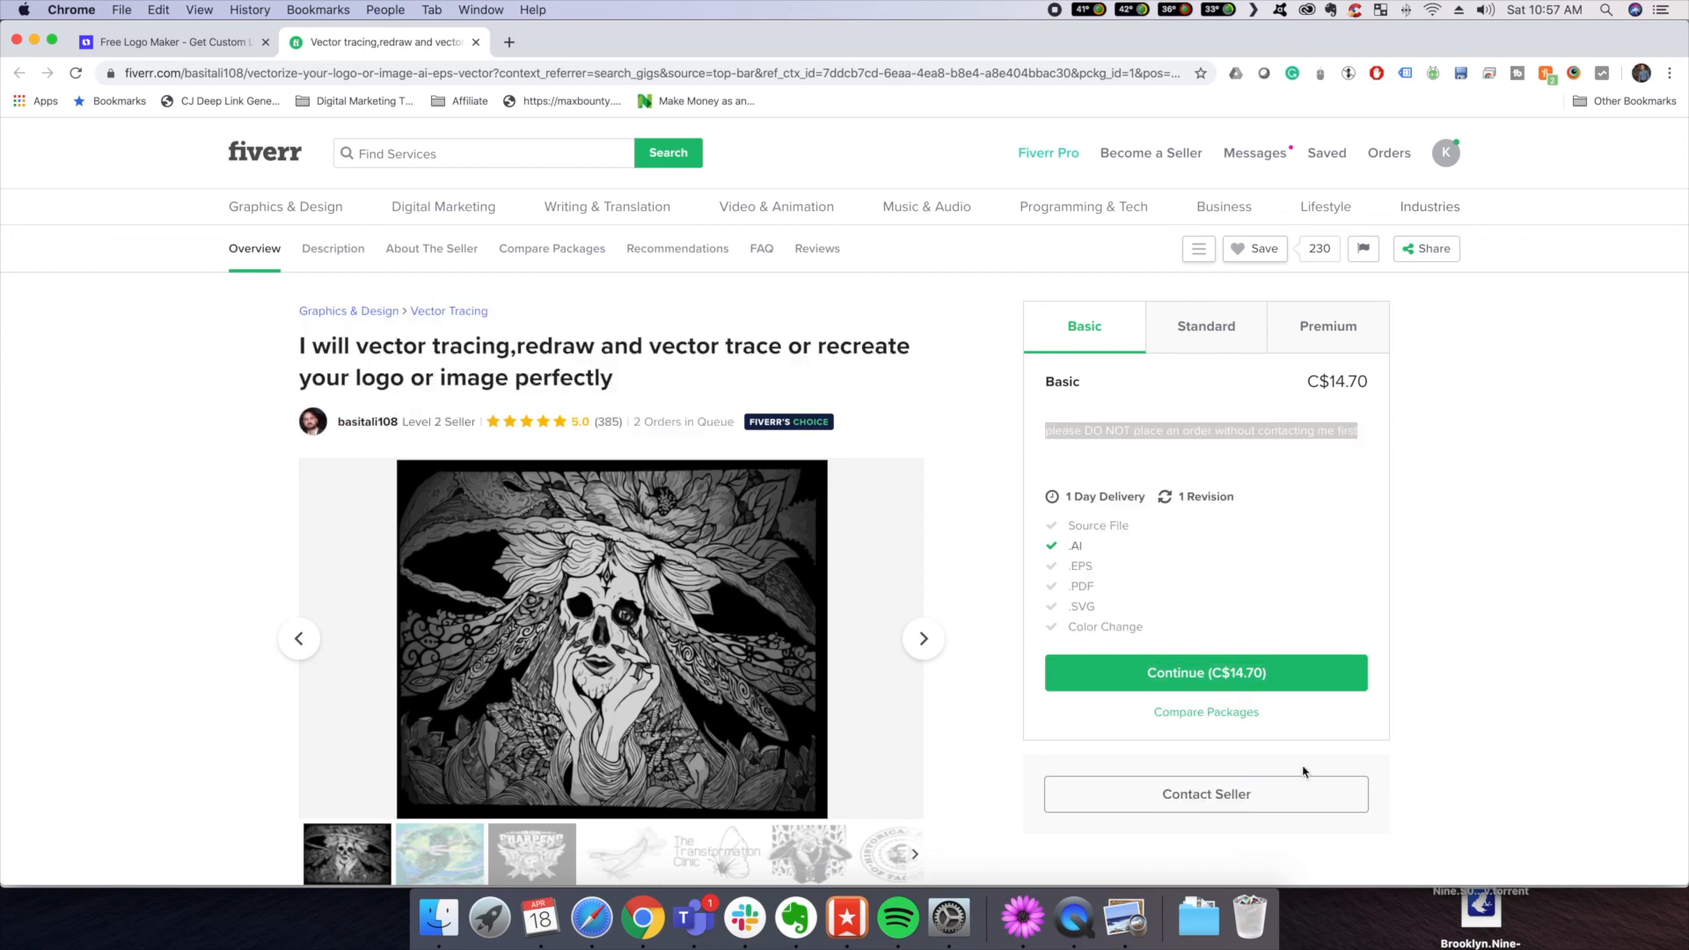
{"action": "left_click", "coordinate": [1239, 807]}
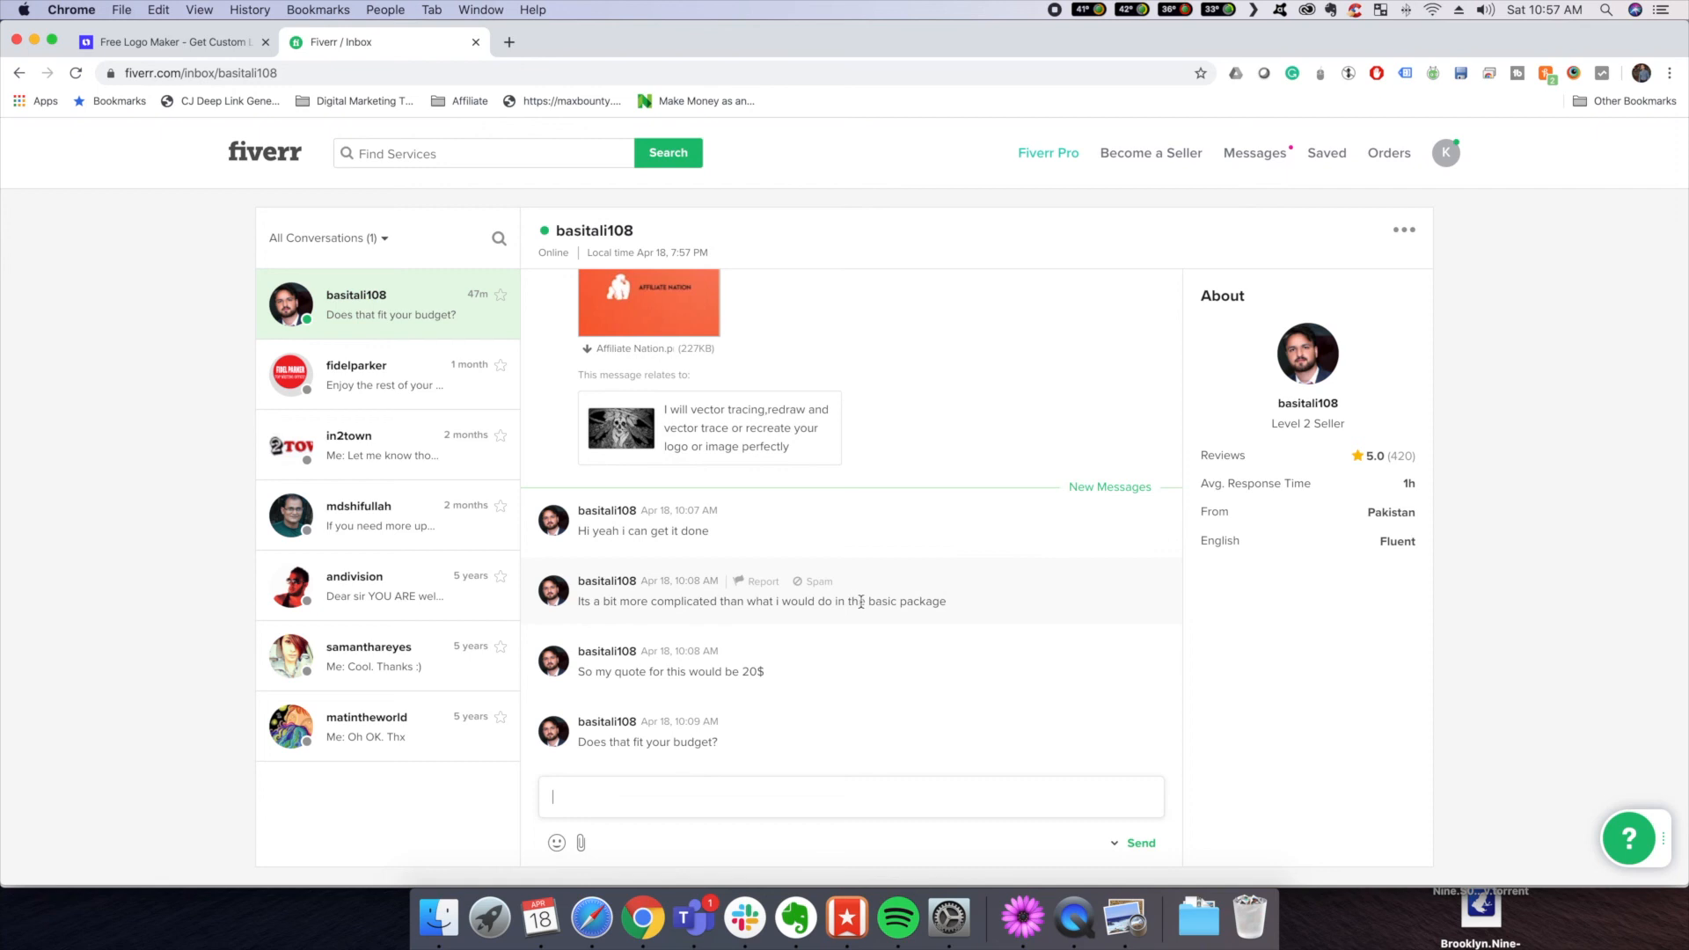
- Read the Fiverr conversation about vectorizing the attached Affiliate Nation logo, including the seller's quote, and return to Looka's package page
{"action": "scroll", "coordinate": [967, 624], "scroll_direction": "up", "scroll_amount": 2}
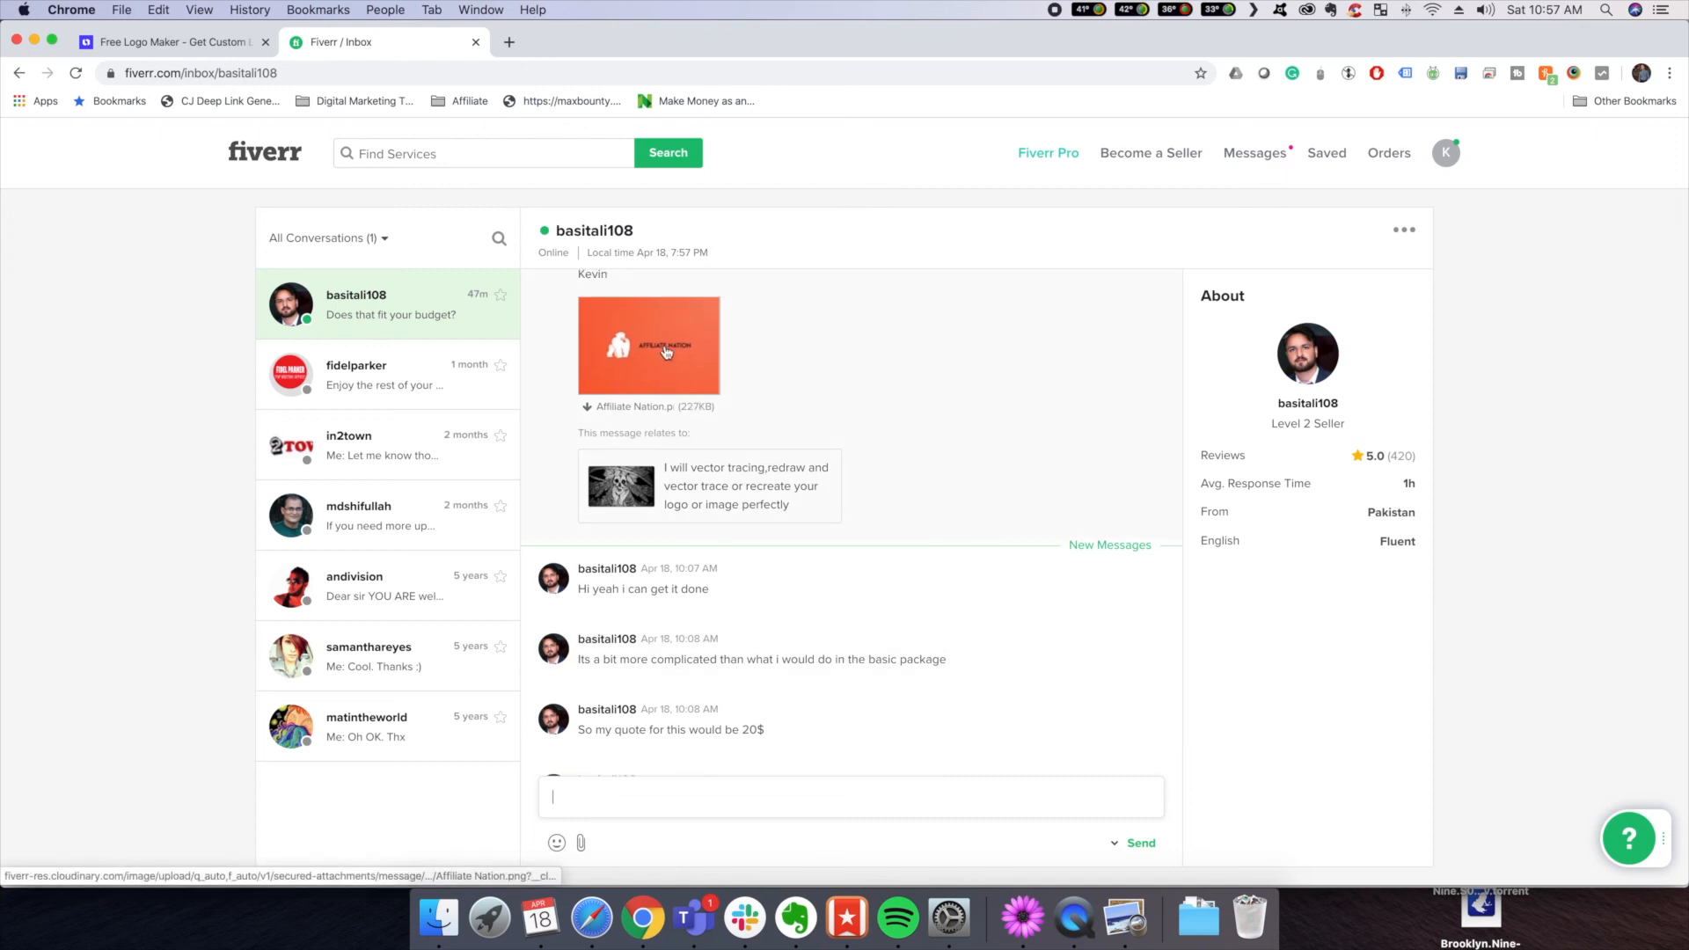
{"action": "scroll", "coordinate": [713, 374], "scroll_direction": "down", "scroll_amount": 2}
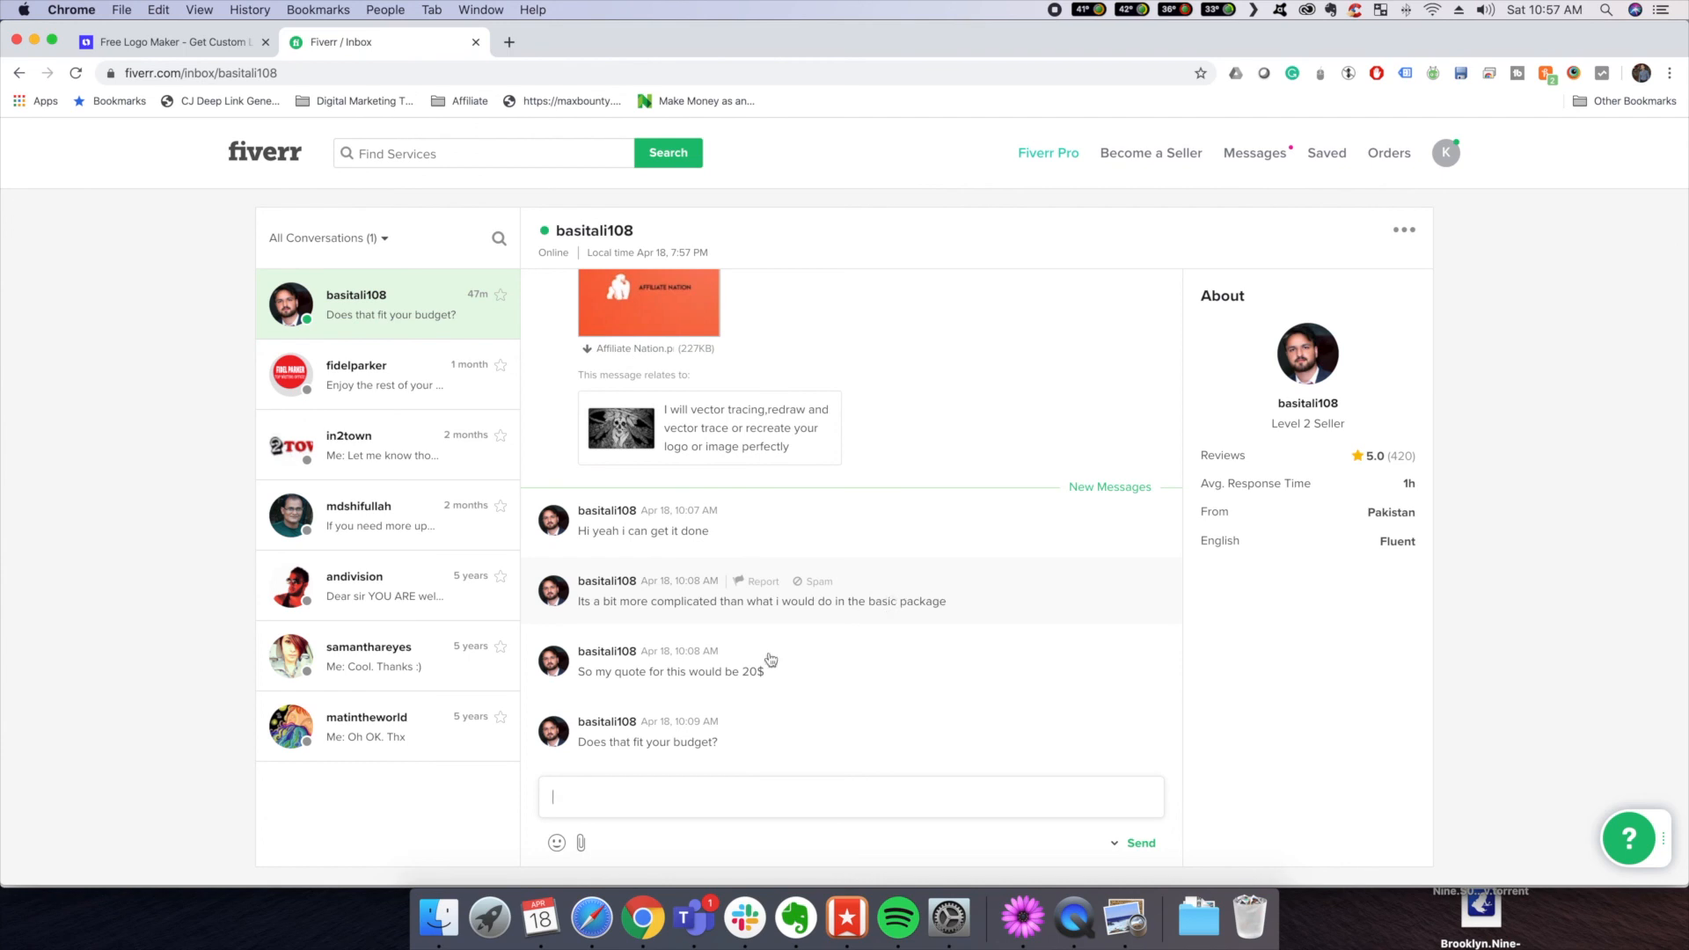
{"action": "scroll", "coordinate": [757, 660], "scroll_direction": "up", "scroll_amount": 10}
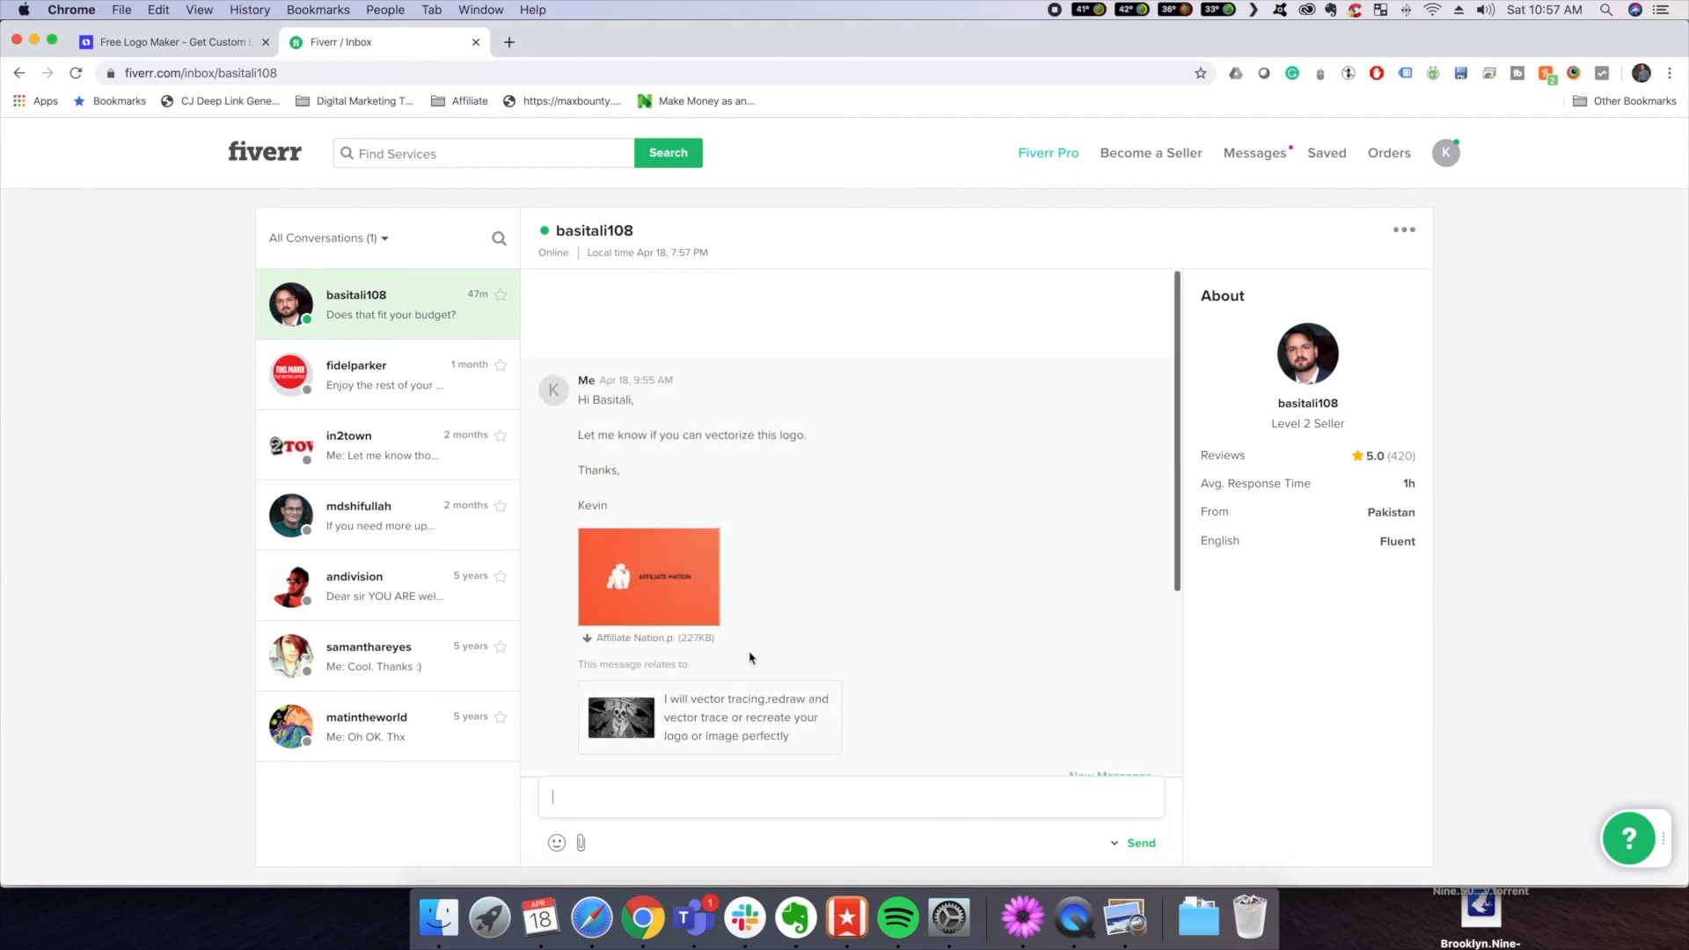
{"action": "scroll", "coordinate": [792, 655], "scroll_direction": "down", "scroll_amount": 2}
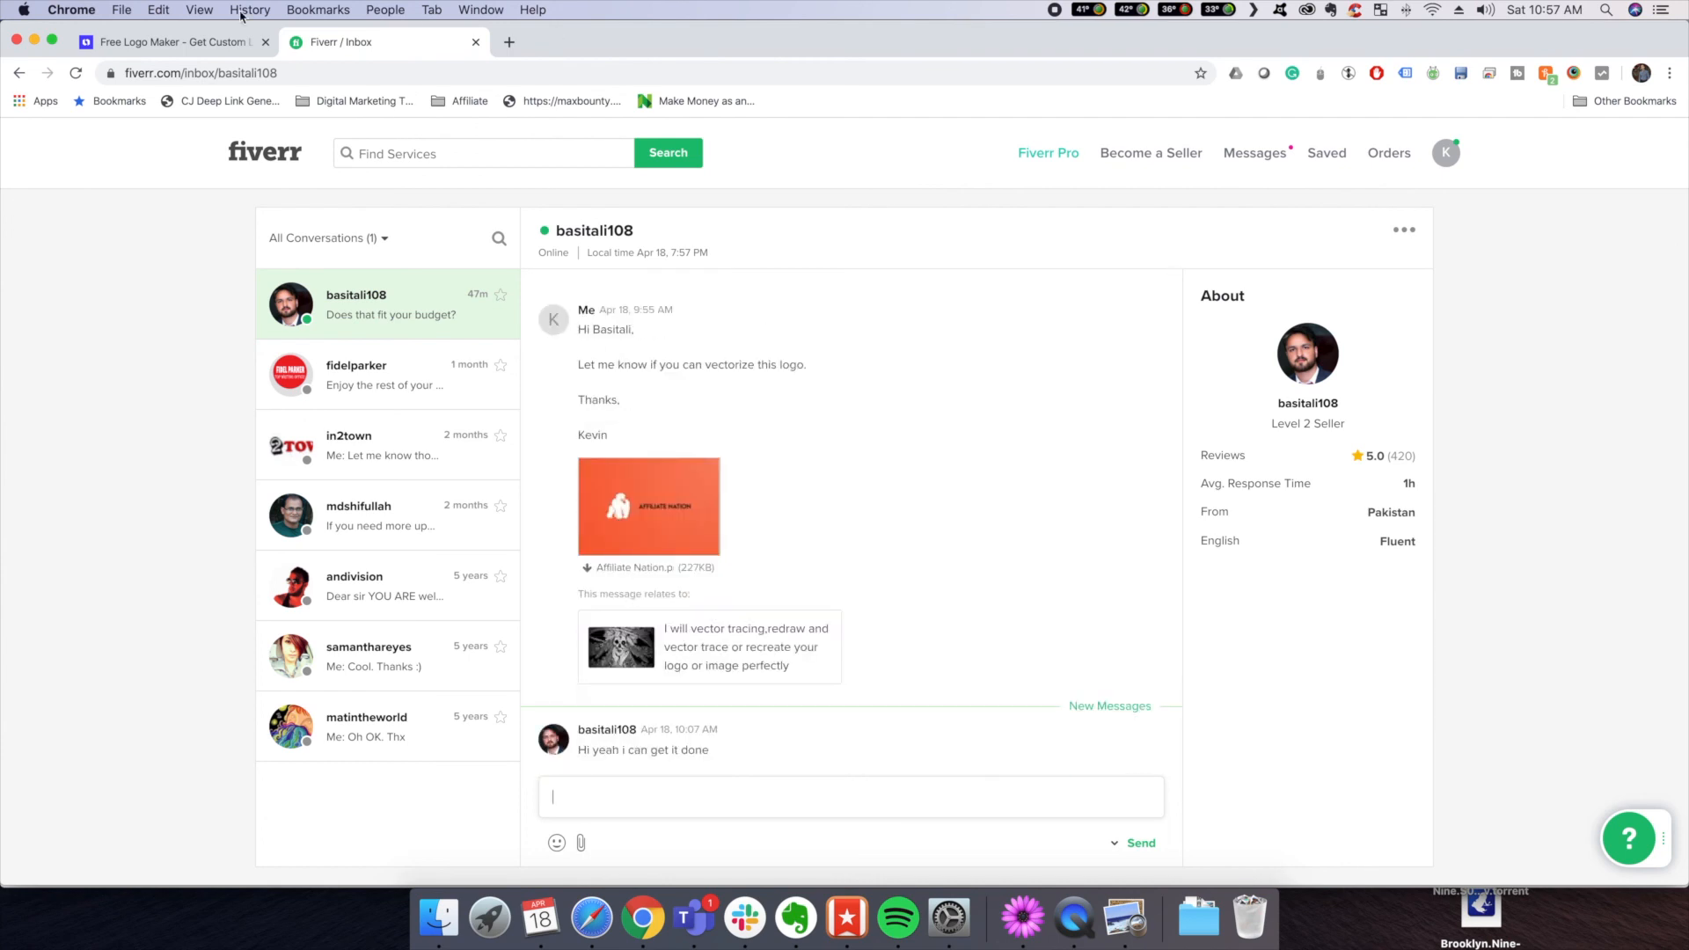
{"action": "left_click", "coordinate": [201, 43]}
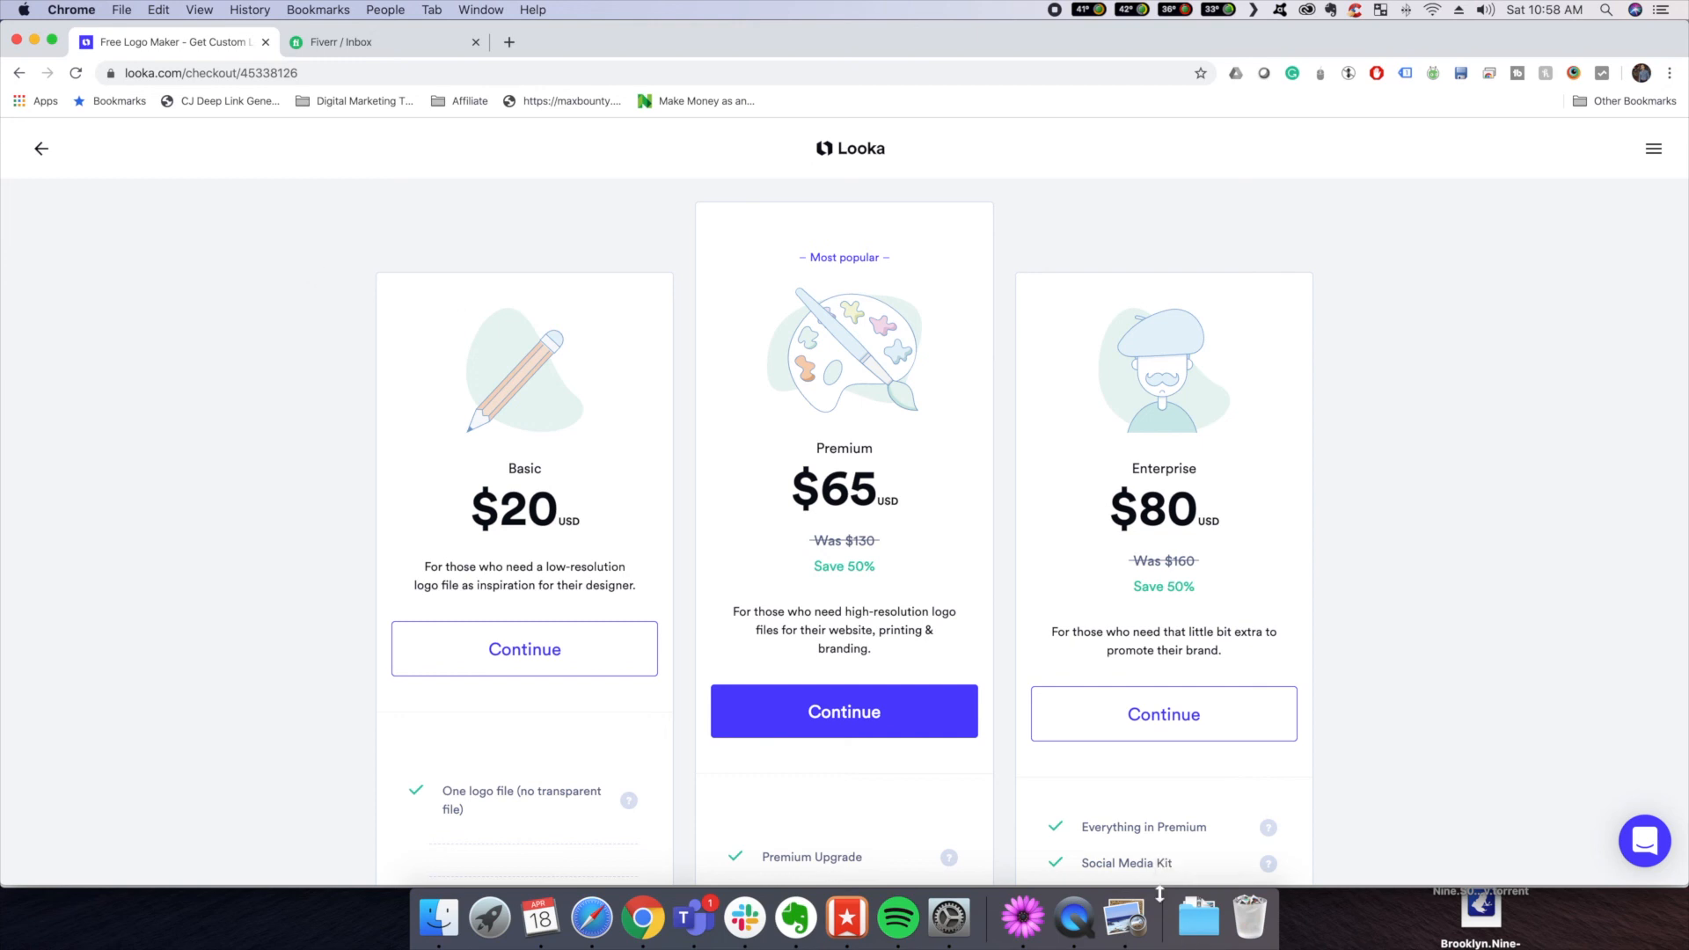
{"action": "right_click", "coordinate": [1068, 922]}
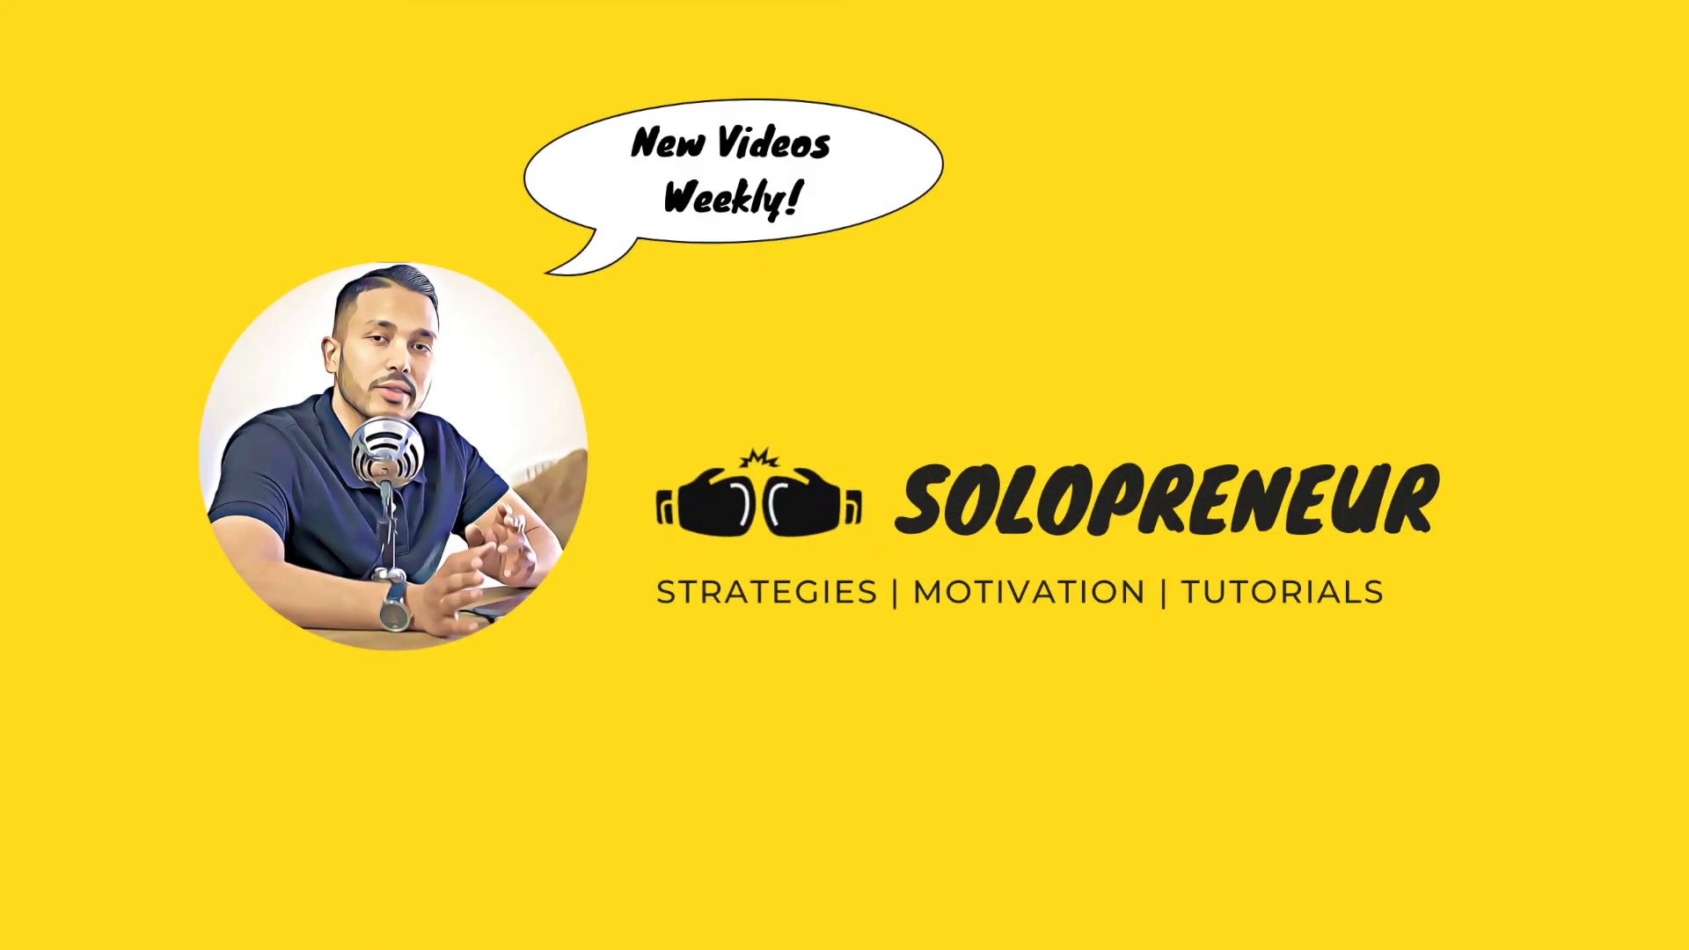